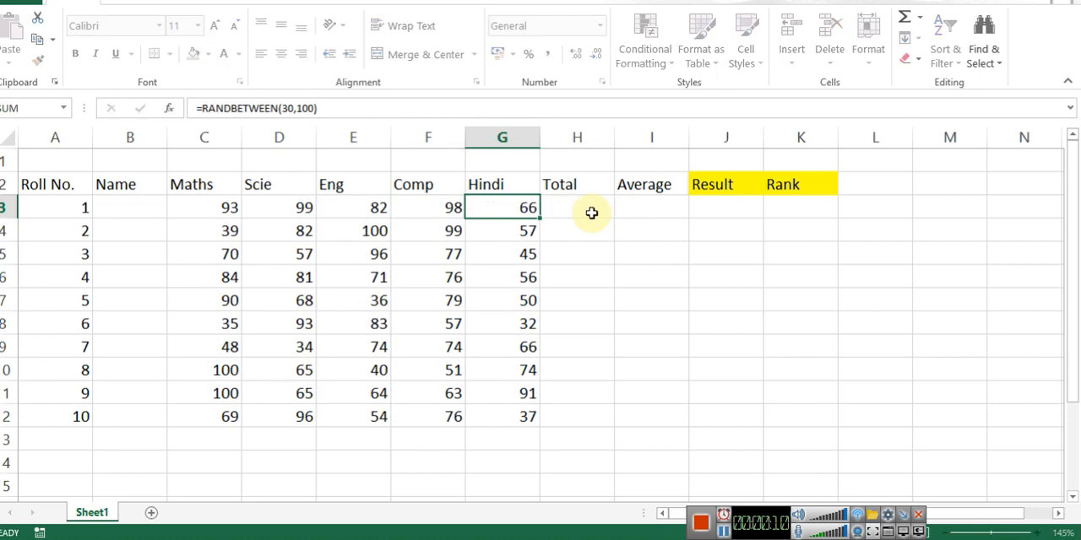
Step: Examine the block of random marks in C3:G12 and recalculate the sheet to regenerate them
{"action": "key", "text": "Right"}
{"action": "key", "text": "ctrl+Left"}
{"action": "key", "text": "ctrl+Left"}
{"action": "key", "text": "ctrl+shift+Down"}
{"action": "key", "text": "ctrl+shift+Right"}
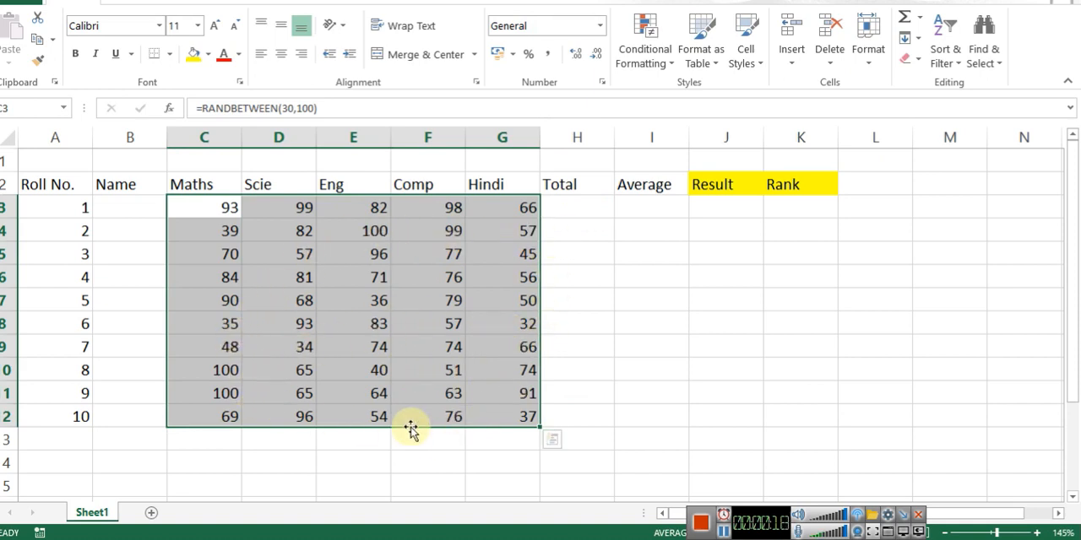
{"action": "left_click", "coordinate": [578, 238]}
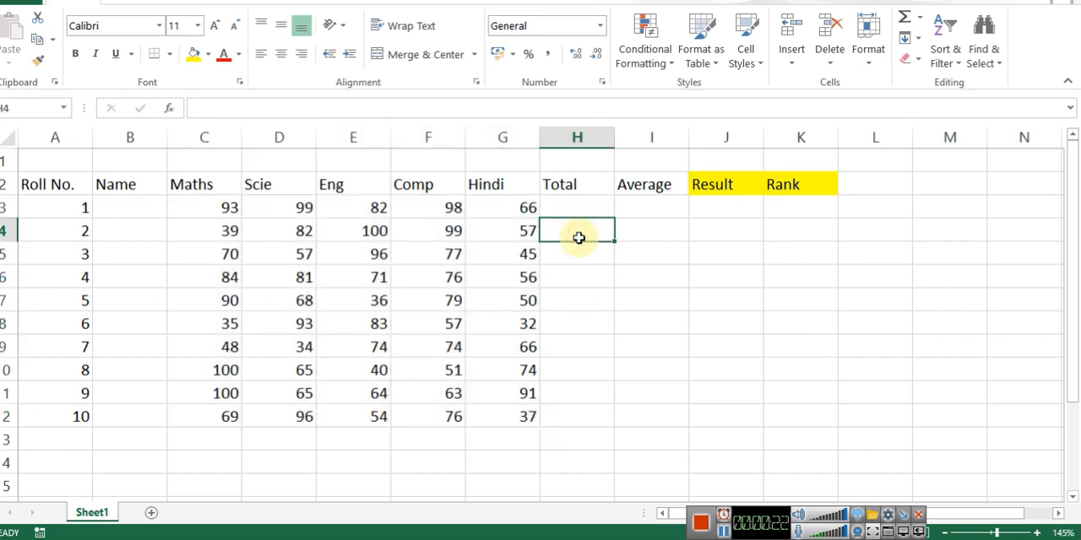
{"action": "key", "text": "F9"}
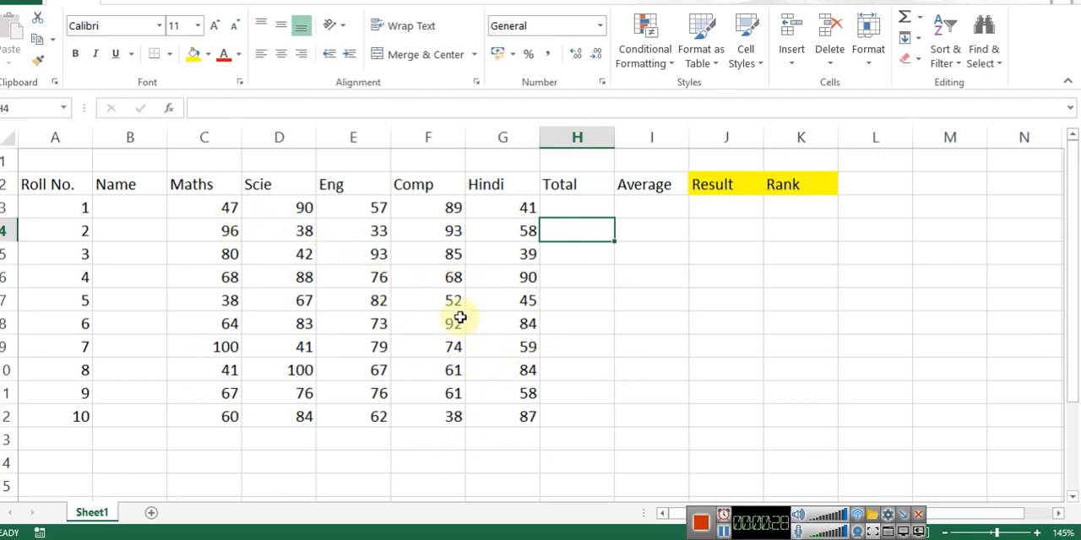
Step: Start a conditional formatting rule on the marks in C3:G12 for cells with a value less than 35
{"action": "left_click_drag", "start_coordinate": [221, 204], "coordinate": [522, 423]}
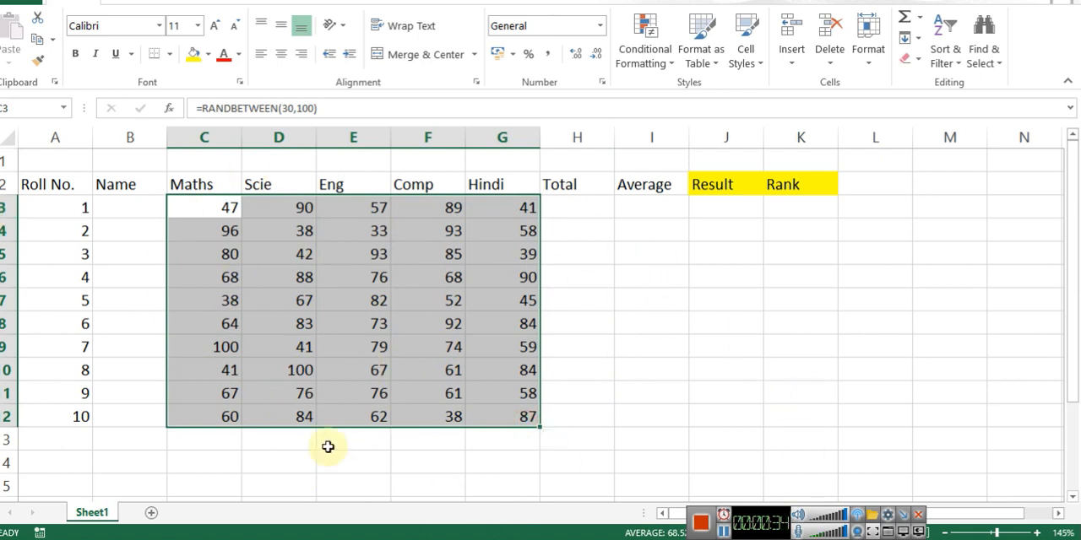
{"action": "left_click", "coordinate": [664, 56]}
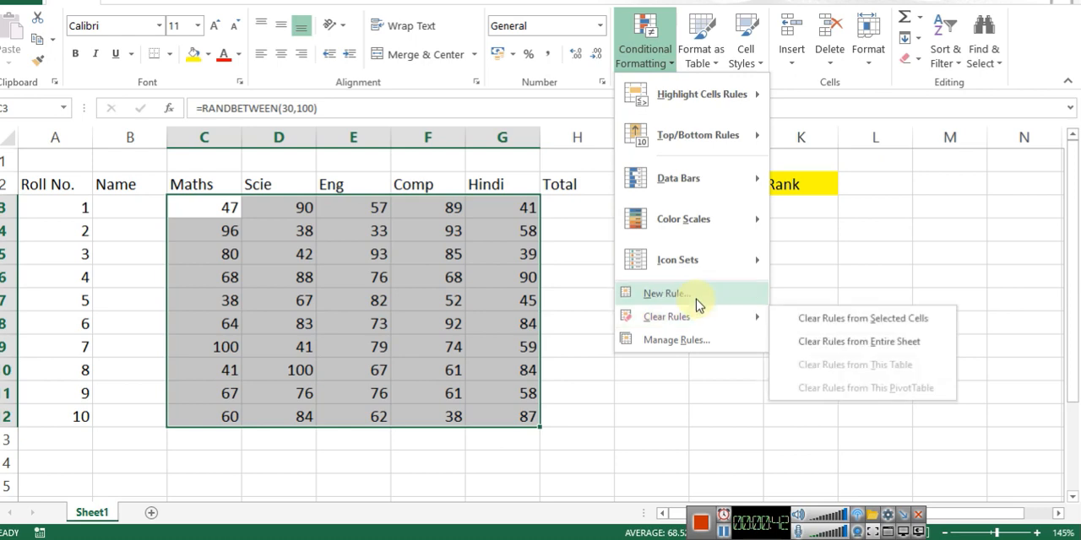
{"action": "left_click", "coordinate": [691, 296]}
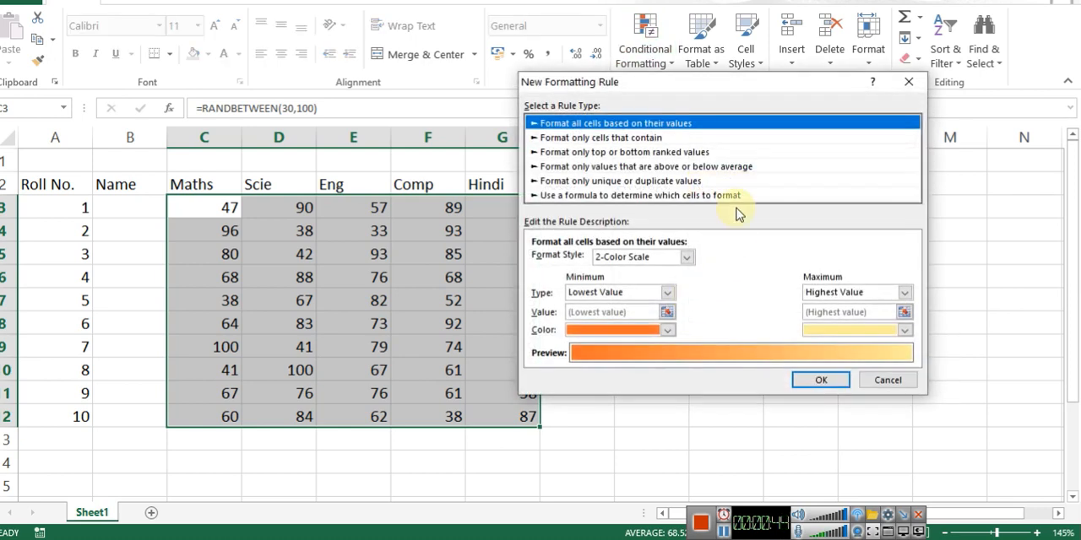
{"action": "left_click_drag", "start_coordinate": [684, 90], "coordinate": [752, 48]}
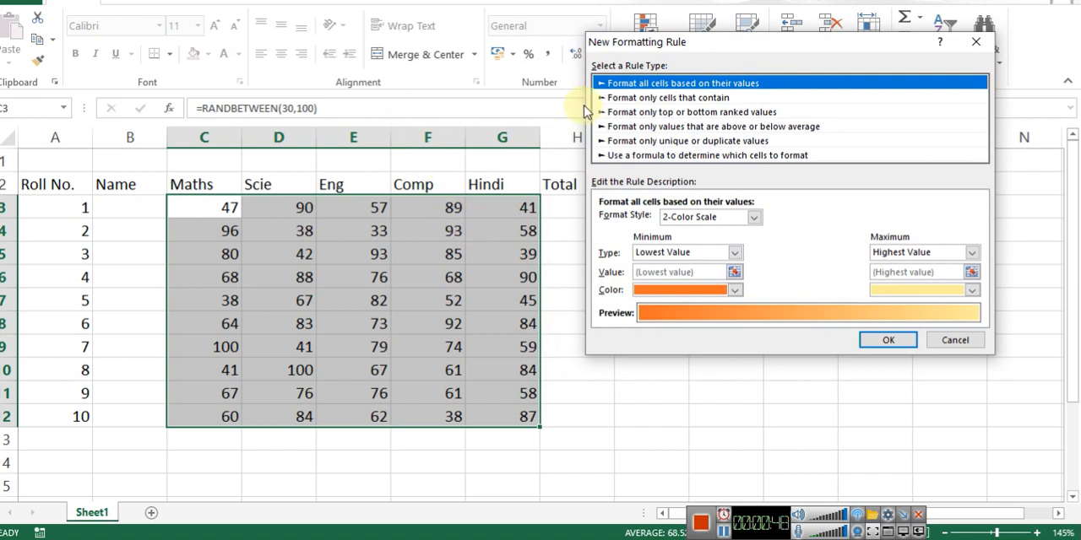
{"action": "left_click", "coordinate": [716, 100]}
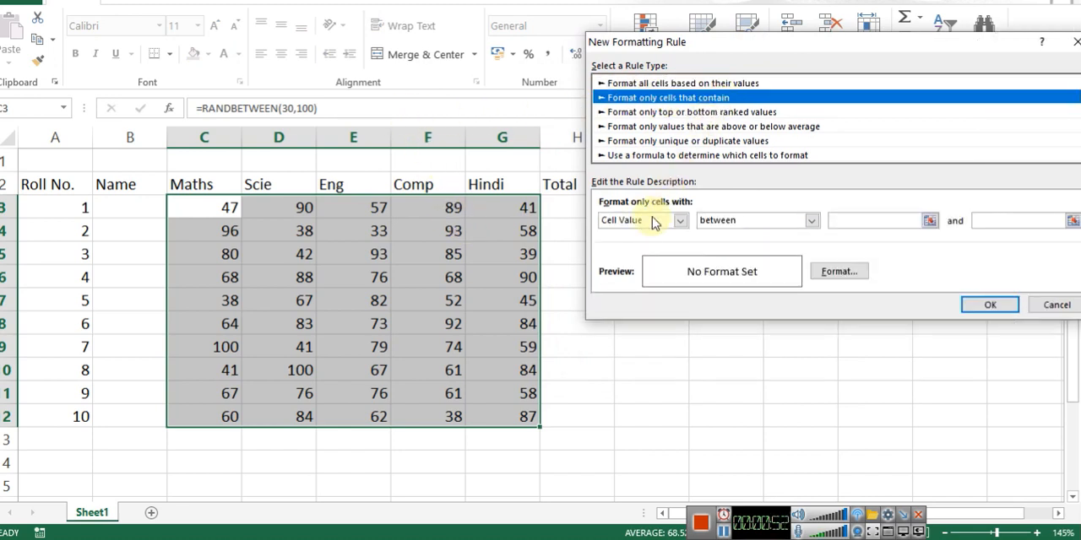
{"action": "left_click", "coordinate": [808, 220]}
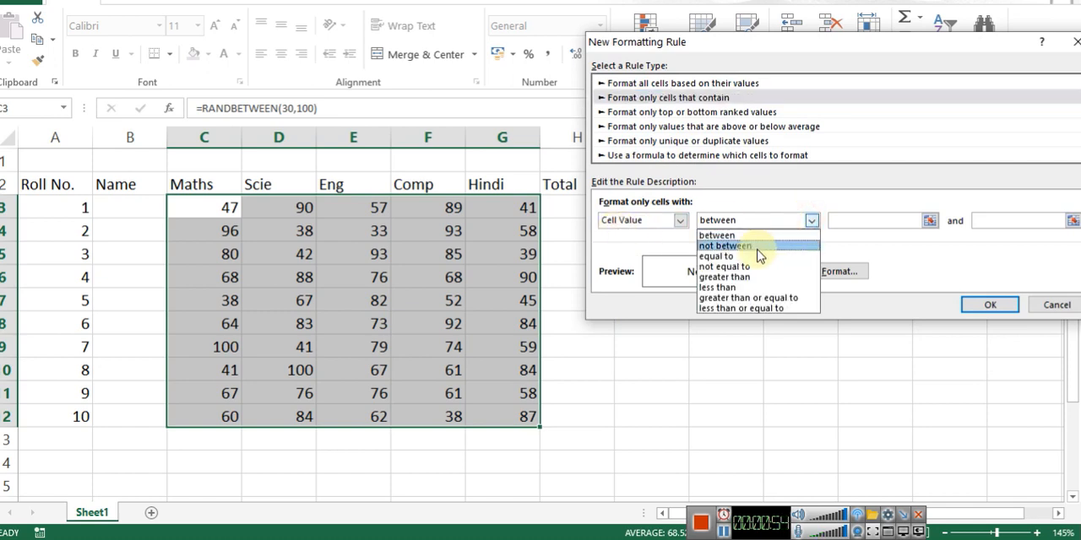
{"action": "left_click", "coordinate": [743, 287]}
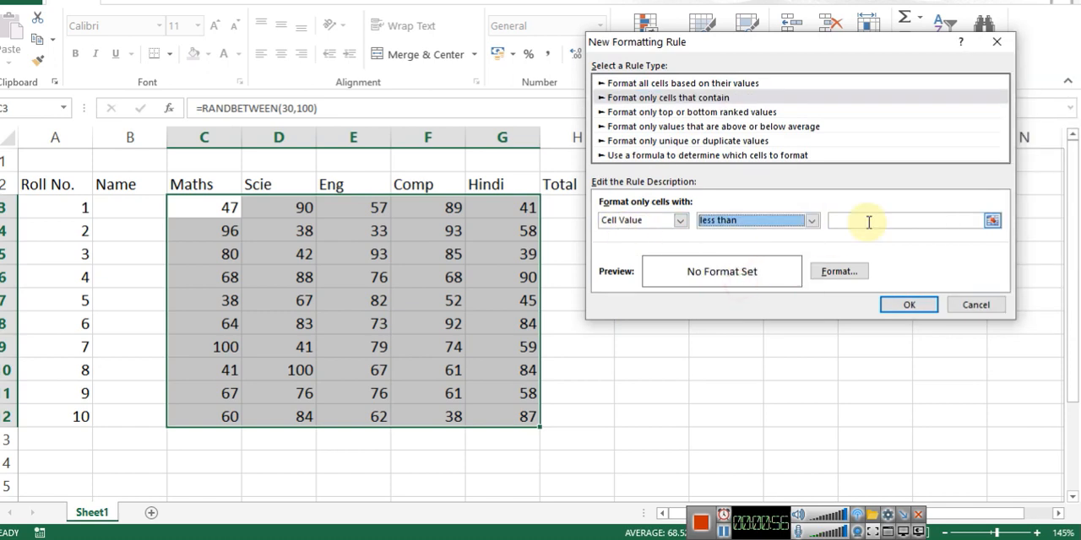
{"action": "left_click", "coordinate": [868, 221]}
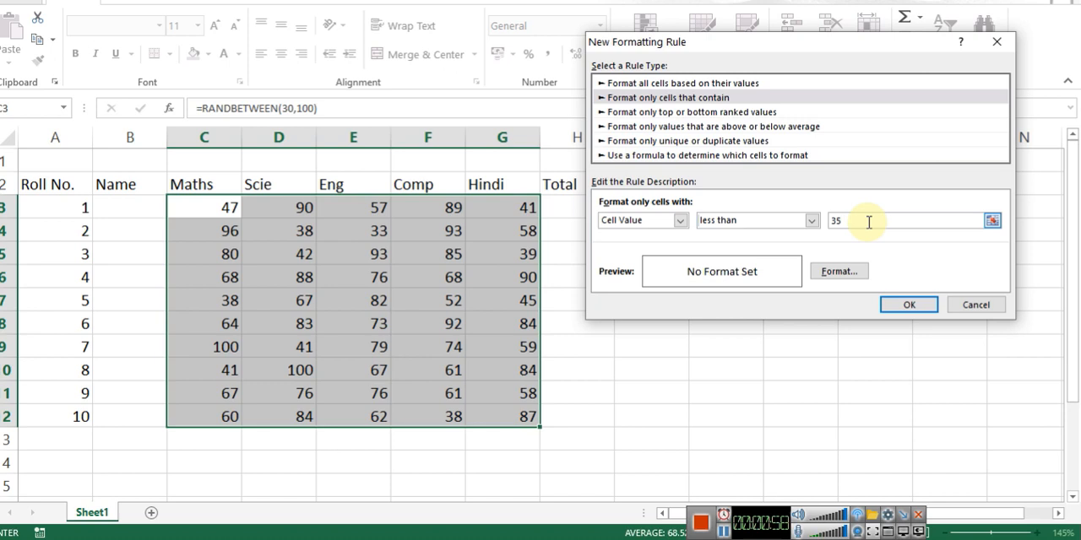
{"action": "type", "text": "35"}
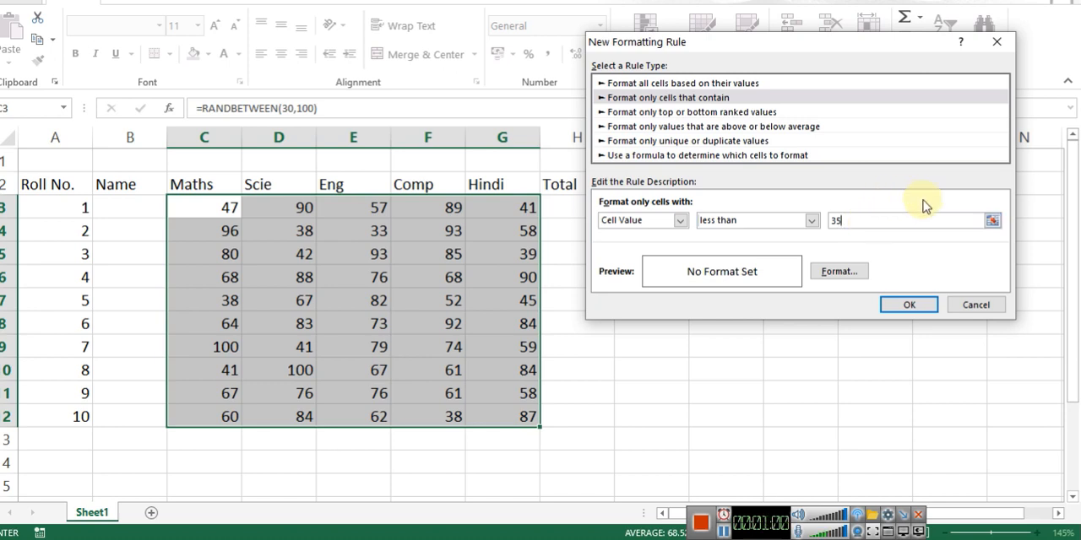
Step: Give the rule's format a bold red font and a light gold fill, and apply the rule
{"action": "left_click", "coordinate": [839, 275]}
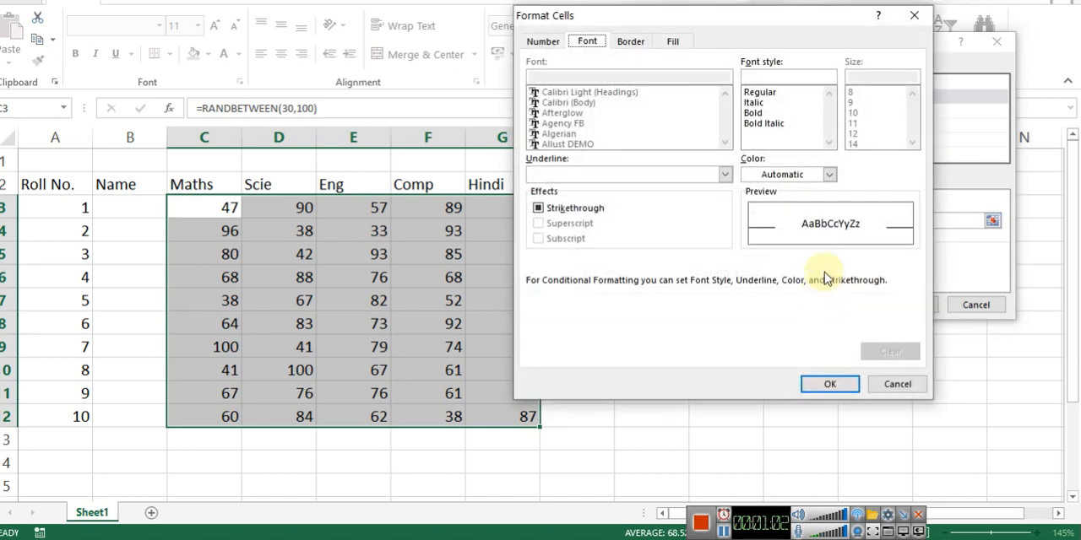
{"action": "left_click", "coordinate": [754, 112]}
{"action": "left_click", "coordinate": [832, 177]}
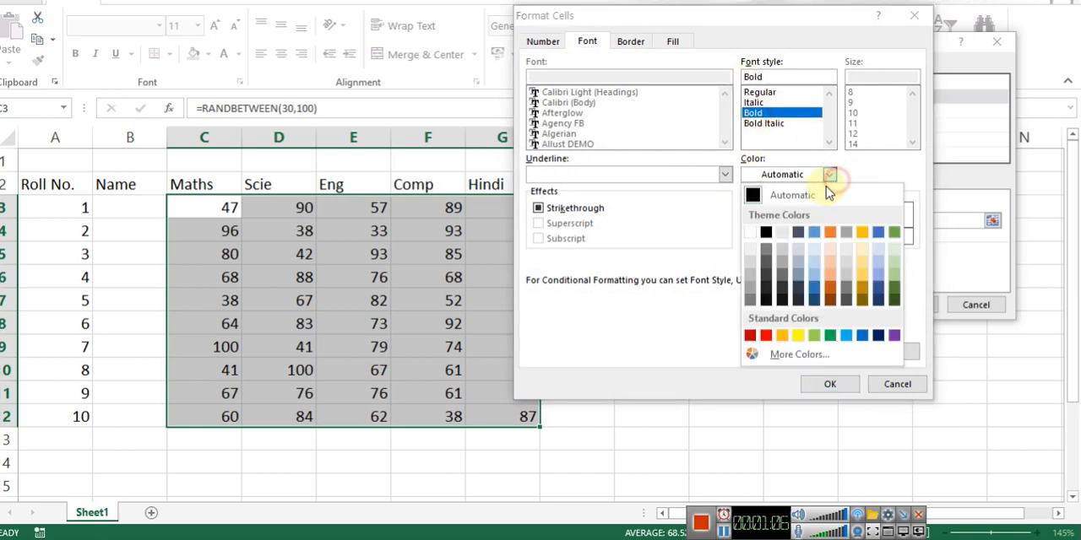
{"action": "left_click", "coordinate": [765, 337]}
{"action": "left_click", "coordinate": [671, 41]}
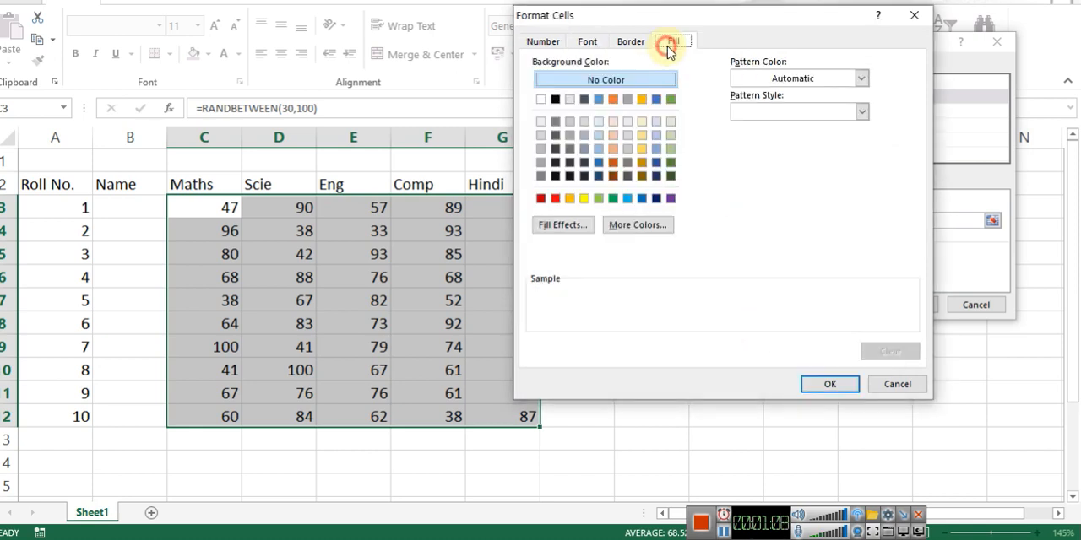
{"action": "left_click", "coordinate": [645, 124]}
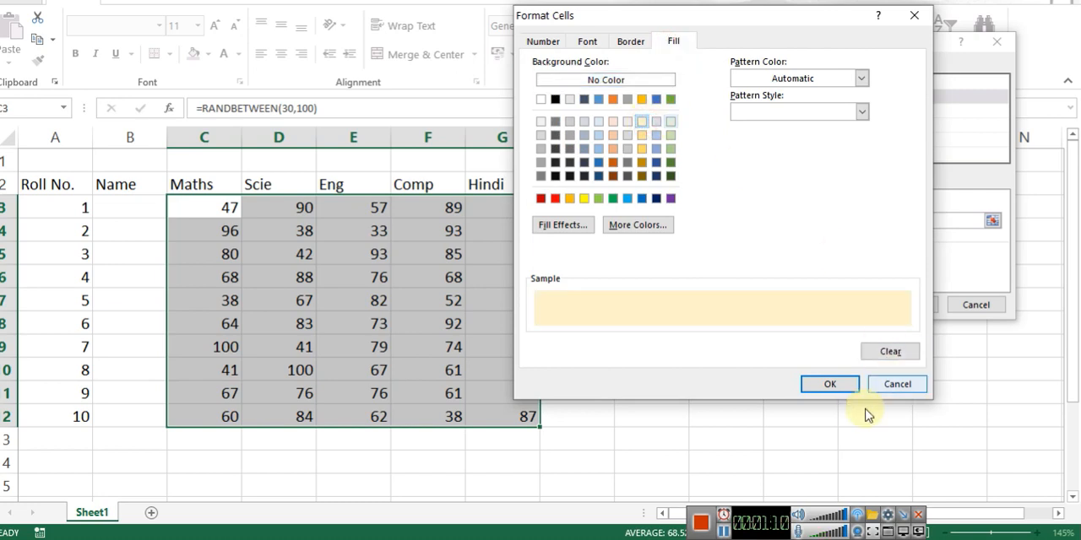
{"action": "left_click", "coordinate": [823, 385]}
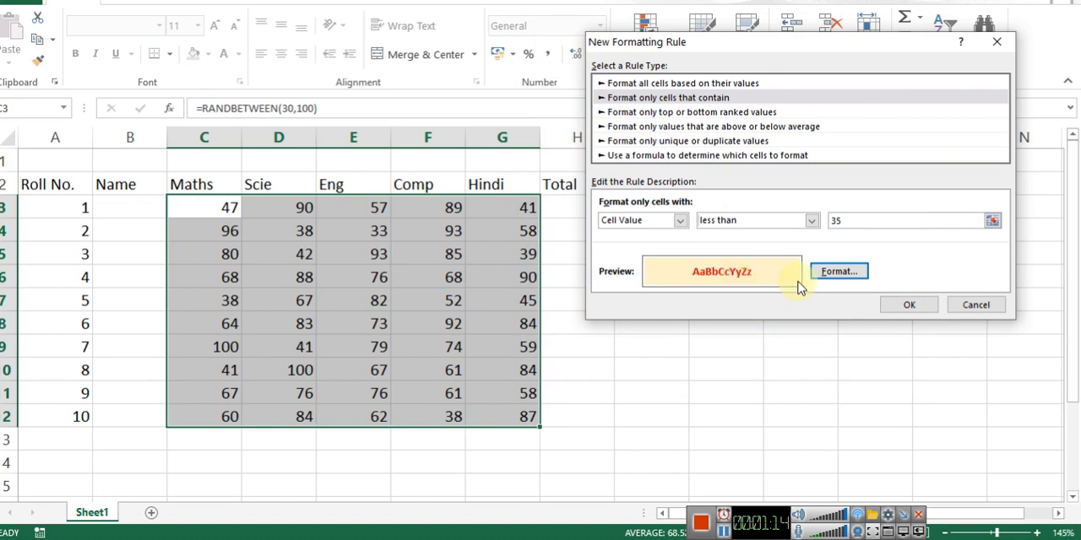
{"action": "left_click", "coordinate": [908, 305]}
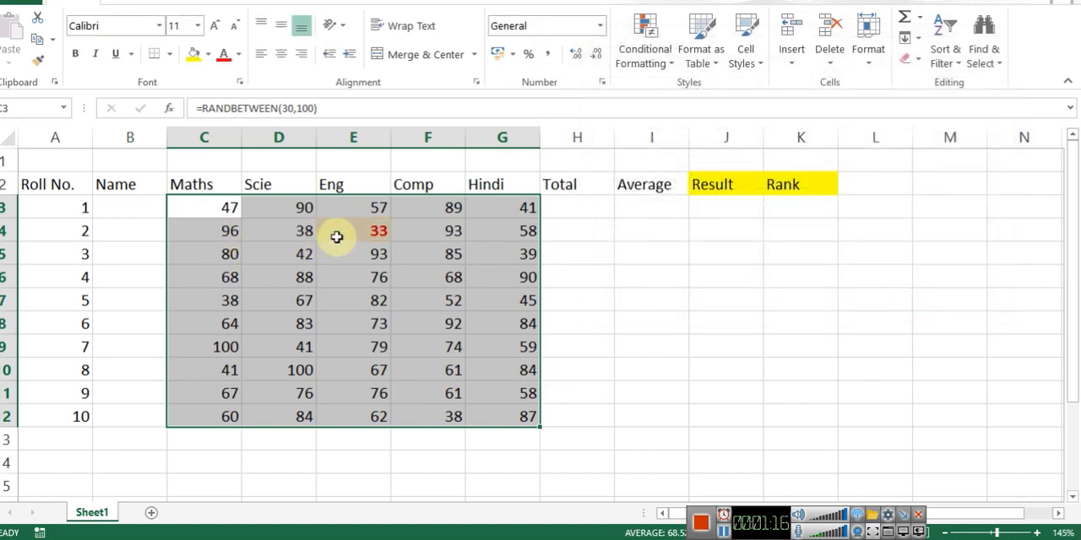
Step: Recalculate the random marks repeatedly to check how the below-35 highlighting responds
{"action": "left_click", "coordinate": [642, 231]}
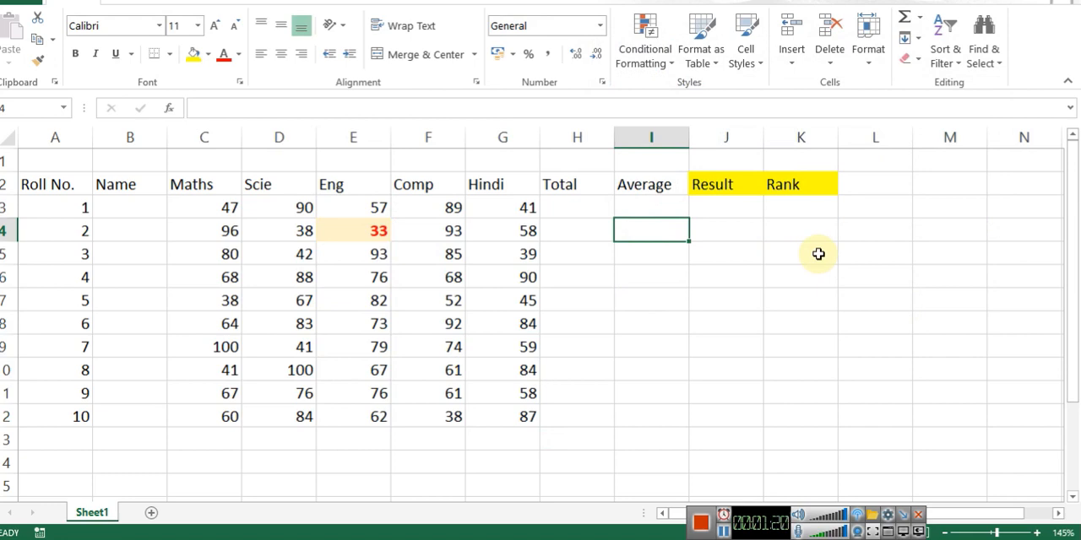
{"action": "key", "text": "F9"}
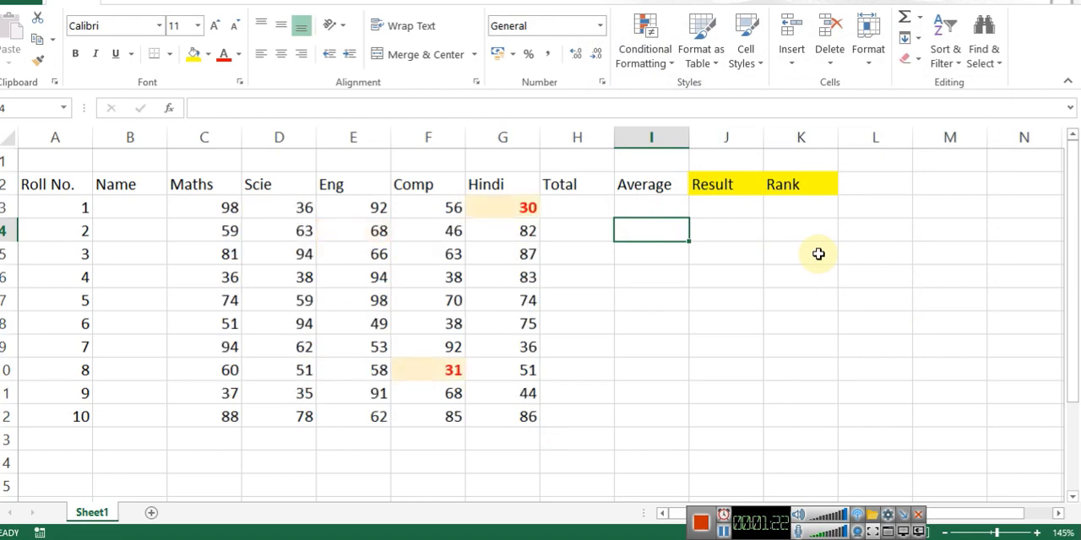
{"action": "key", "text": "F9"}
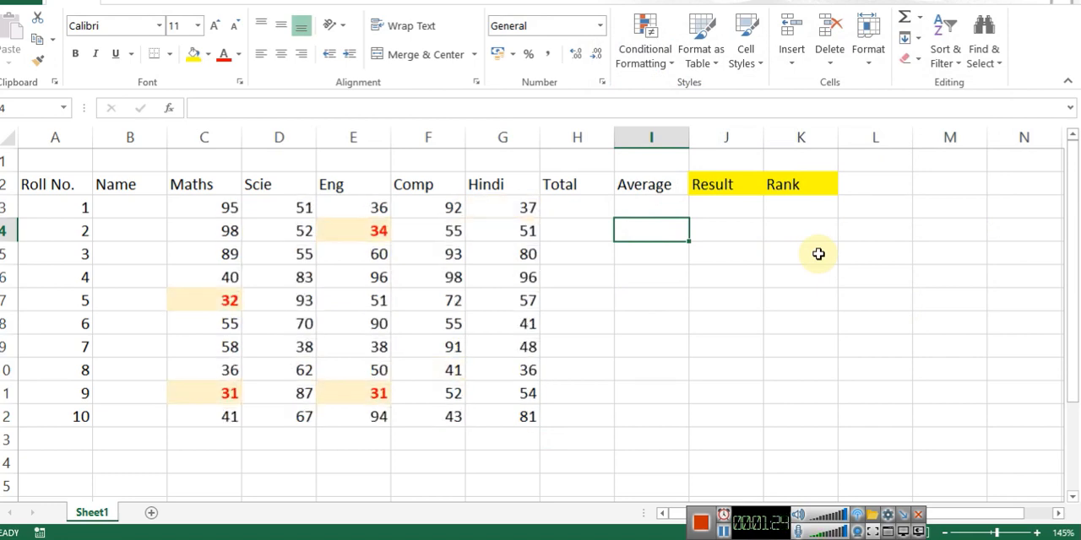
{"action": "key", "text": "F9"}
{"action": "key", "text": "F9"}
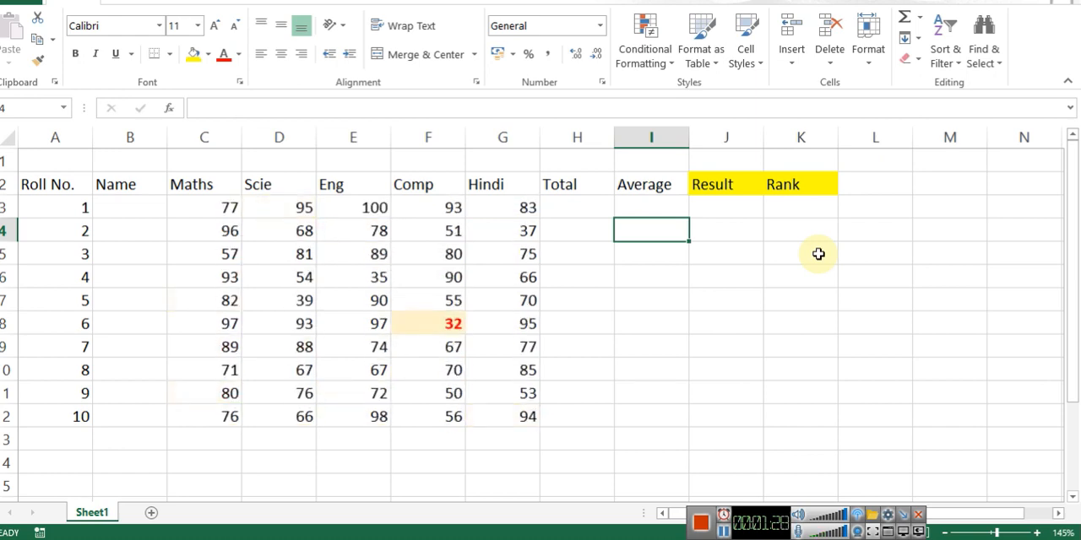
{"action": "key", "text": "F9"}
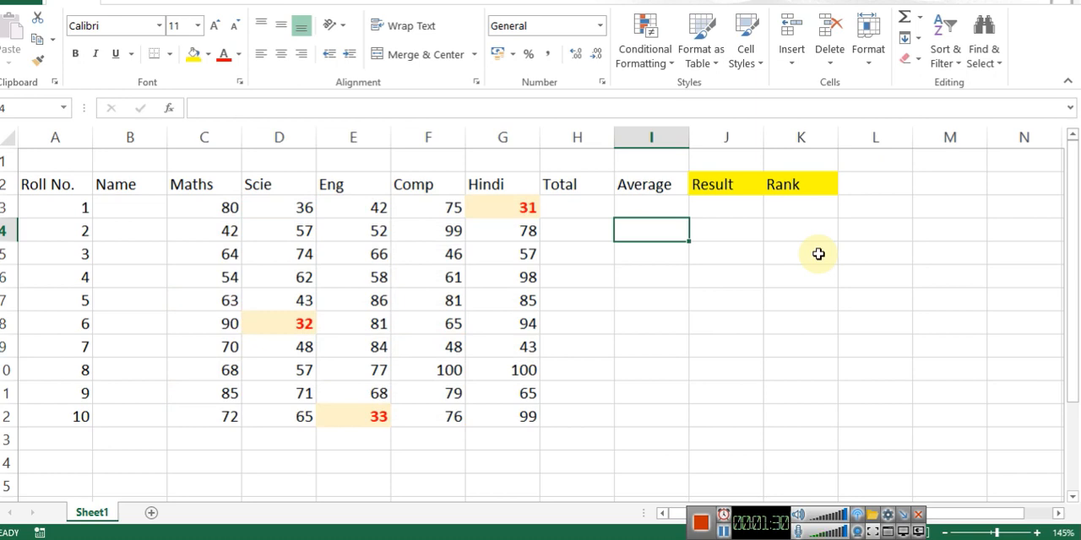
{"action": "key", "text": "F9"}
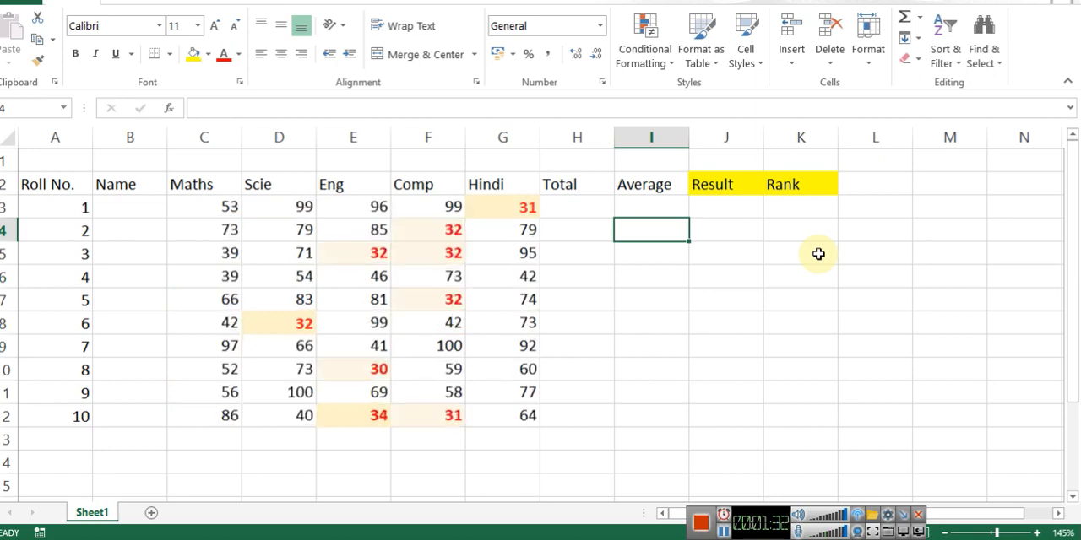
{"action": "key", "text": "F9"}
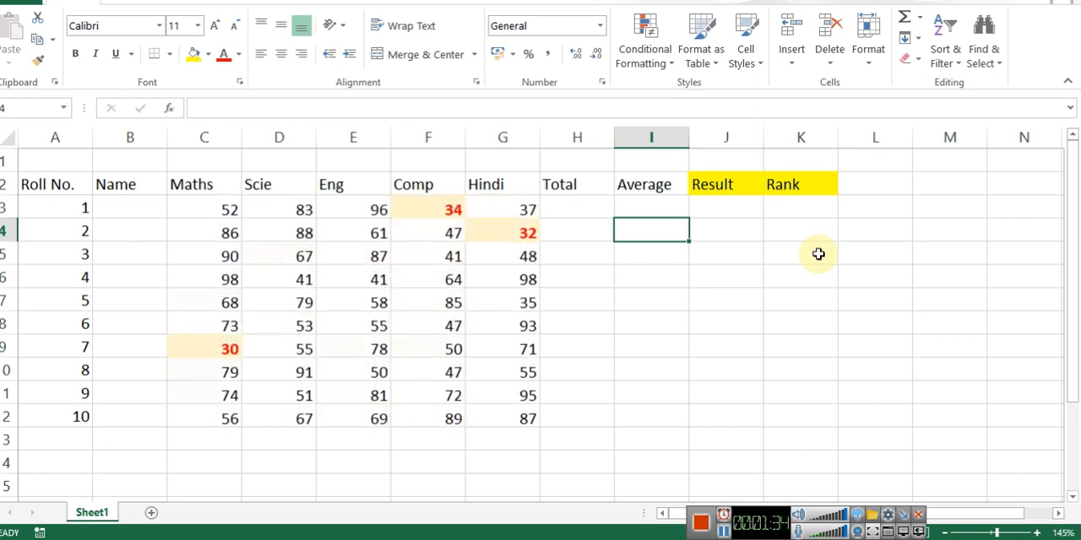
{"action": "key", "text": "F9"}
{"action": "key", "text": "F9"}
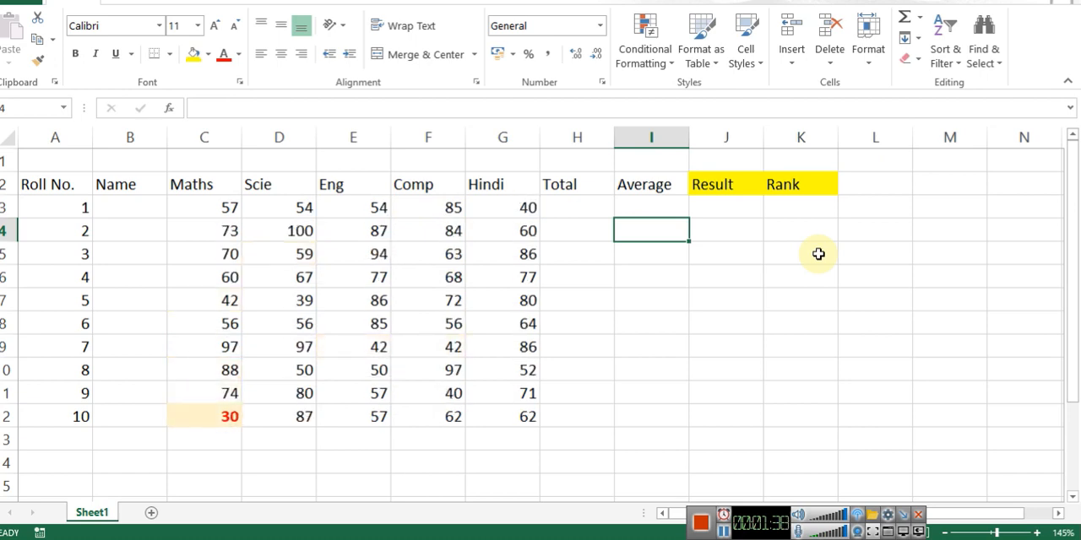
Step: Total roll number 1's five subject marks in H3 with the SUM function over C3:G3
{"action": "key", "text": "Up"}
{"action": "key", "text": "Left"}
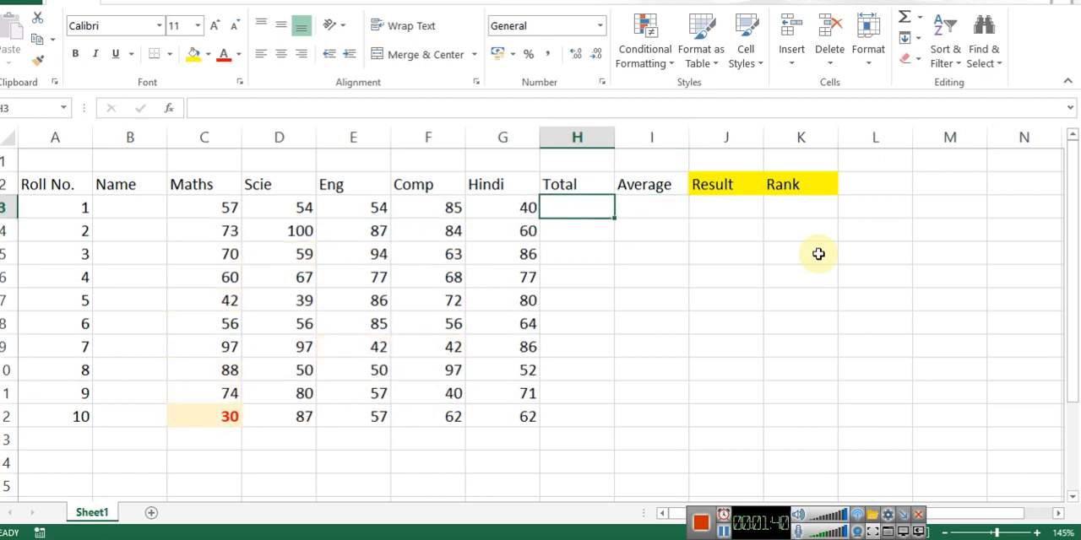
{"action": "key", "text": "alt+="}
{"action": "key", "text": "Return"}
Step: Calculate roll number 1's average in I3 with the AVERAGE function over the marks in C3:G3
{"action": "key", "text": "Up"}
{"action": "key", "text": "Right"}
{"action": "type", "text": "=a"}
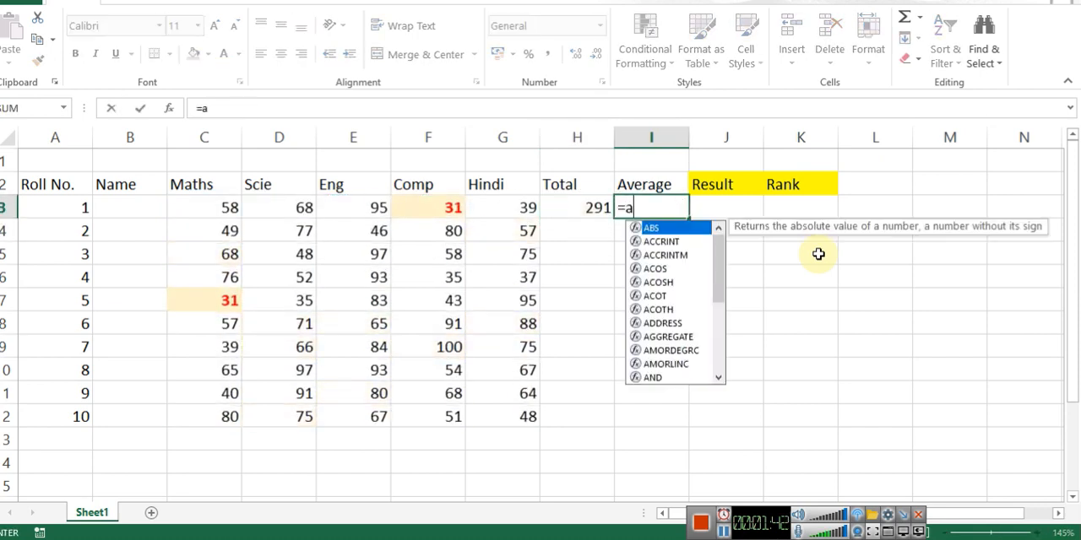
{"action": "type", "text": "ver"}
{"action": "key", "text": "Tab"}
{"action": "key", "text": "Left"}
Step: Copy the Total and Average formulas in H3:I3 down to row 12 for all students
{"action": "key", "text": "Left"}
{"action": "key", "text": "shift+Left"}
{"action": "key", "text": "shift+Left"}
{"action": "key", "text": "shift+Left"}
{"action": "key", "text": "shift+Left"}
{"action": "key", "text": "Return"}
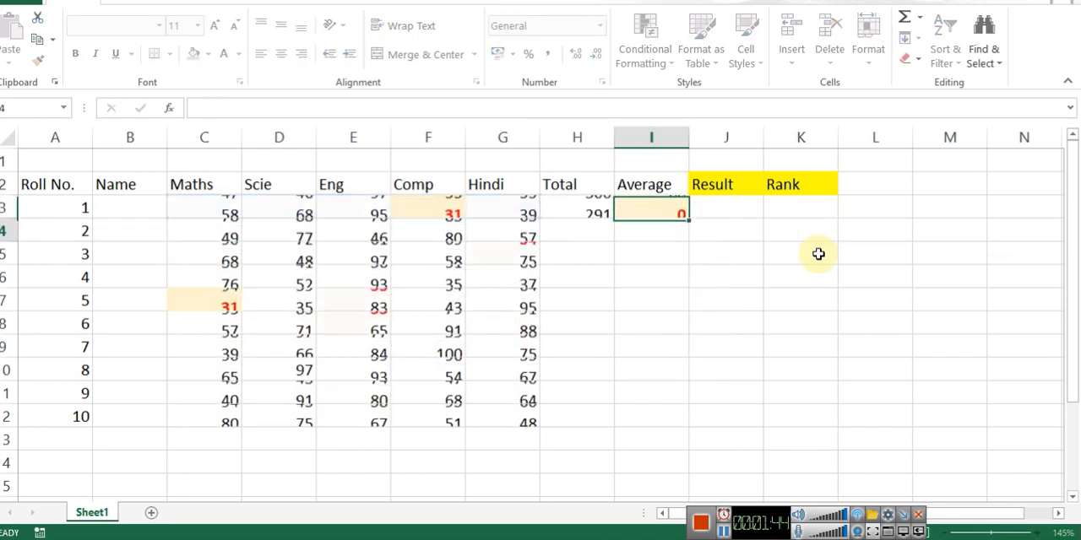
{"action": "key", "text": "Left"}
{"action": "key", "text": "shift+Right"}
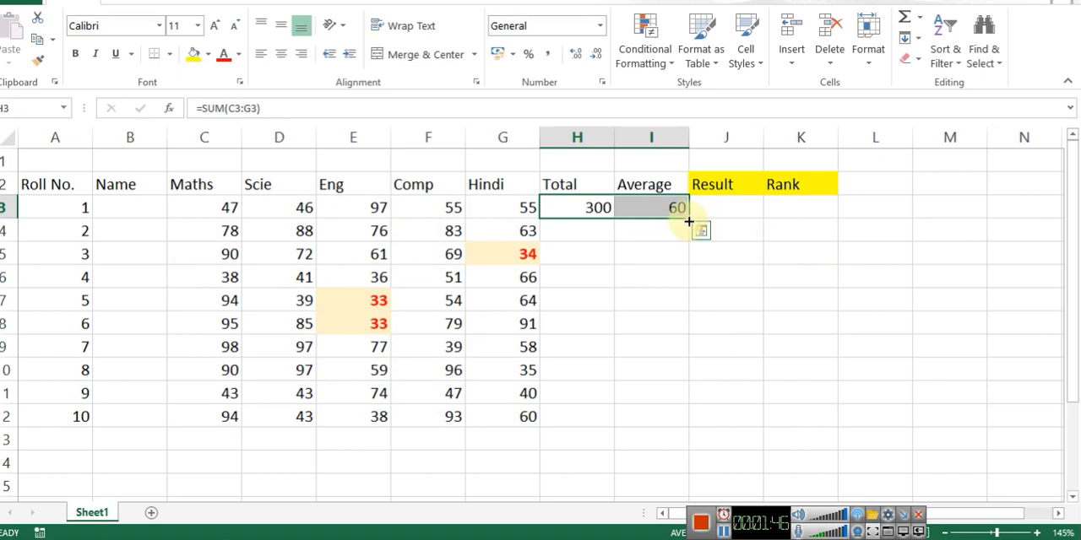
{"action": "left_click_drag", "start_coordinate": [689, 222], "coordinate": [692, 436]}
{"action": "left_click", "coordinate": [753, 229]}
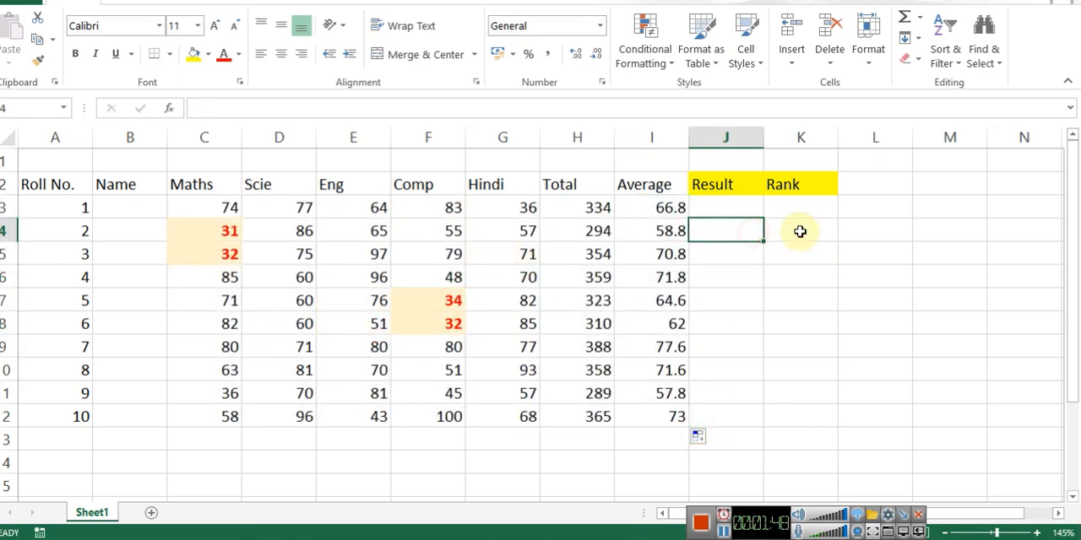
Step: Put a thick box border around the subject marks in C3:G12
{"action": "left_click", "coordinate": [719, 207]}
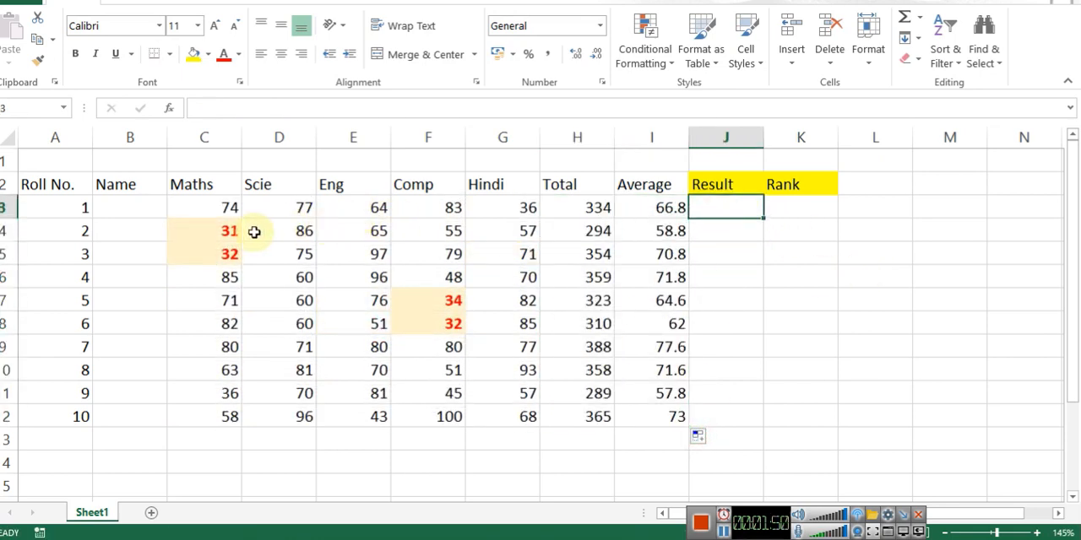
{"action": "left_click", "coordinate": [226, 232]}
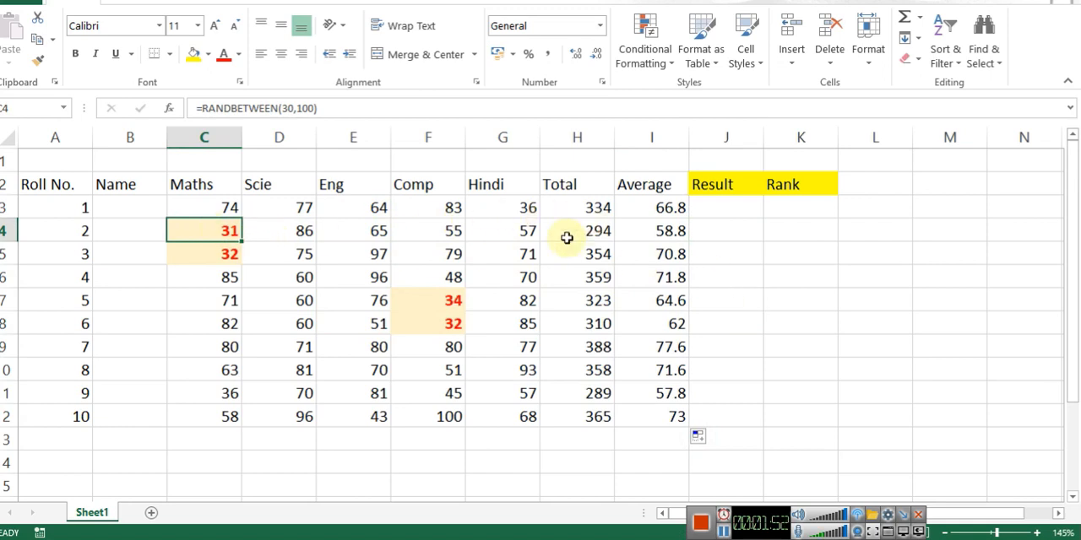
{"action": "left_click_drag", "start_coordinate": [208, 212], "coordinate": [515, 414]}
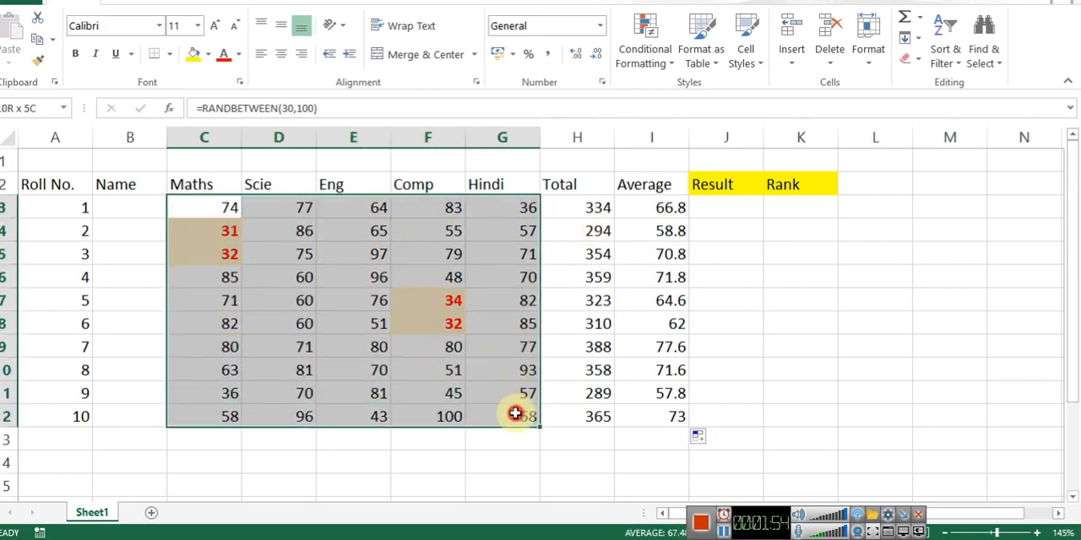
{"action": "left_click", "coordinate": [207, 54]}
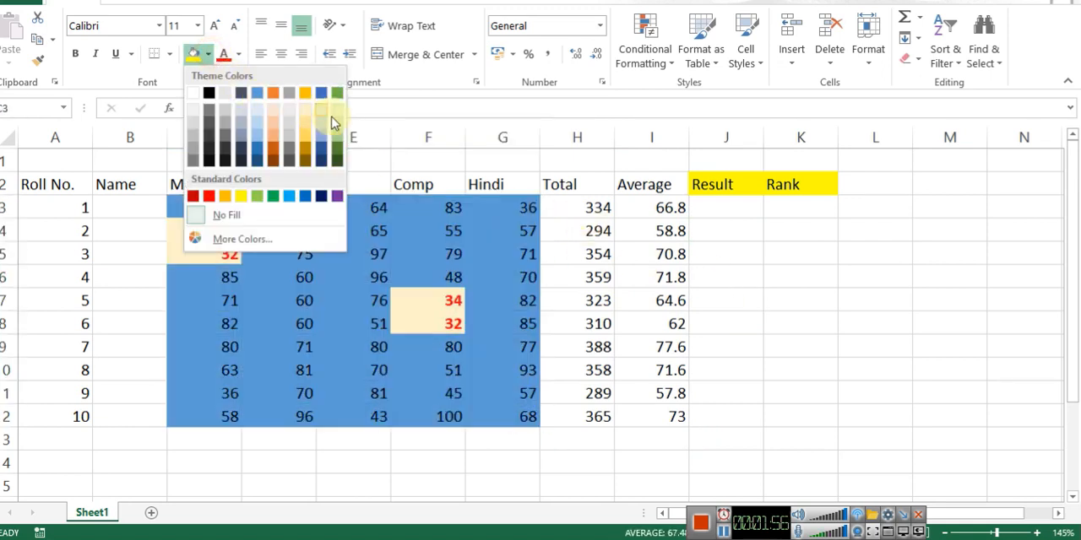
{"action": "left_click", "coordinate": [242, 56]}
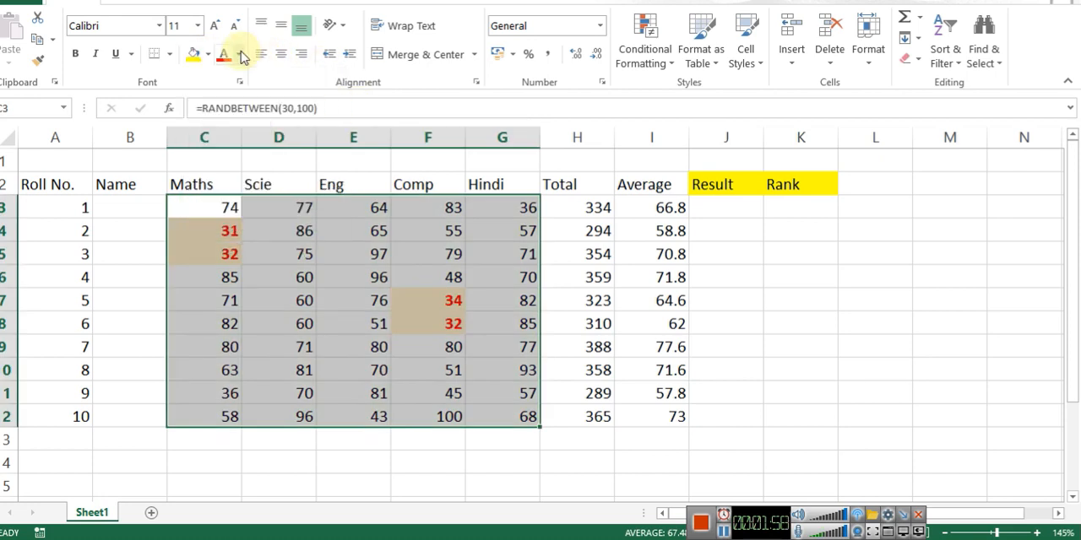
{"action": "left_click", "coordinate": [170, 54]}
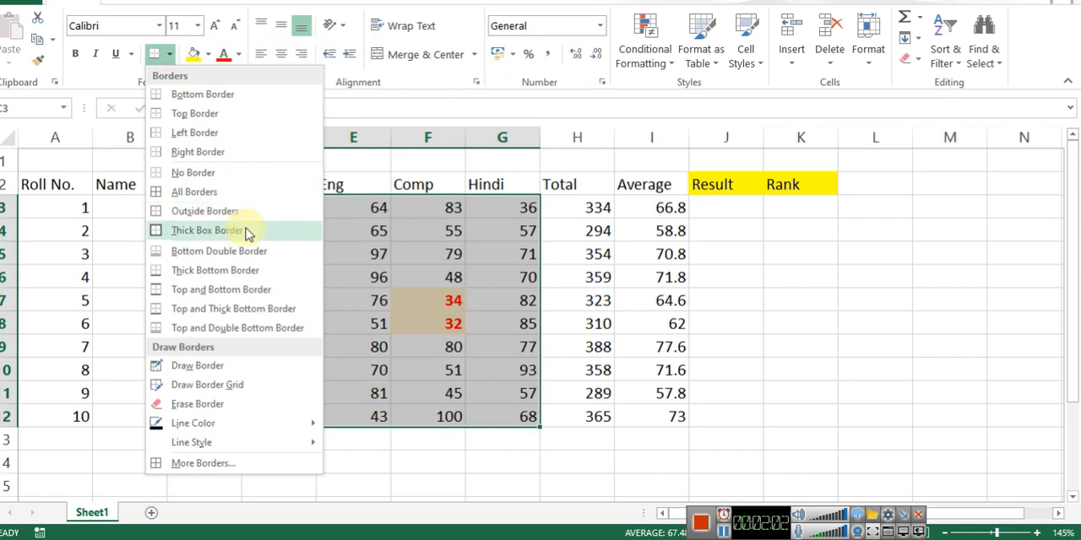
{"action": "left_click", "coordinate": [249, 232]}
{"action": "left_click", "coordinate": [713, 228]}
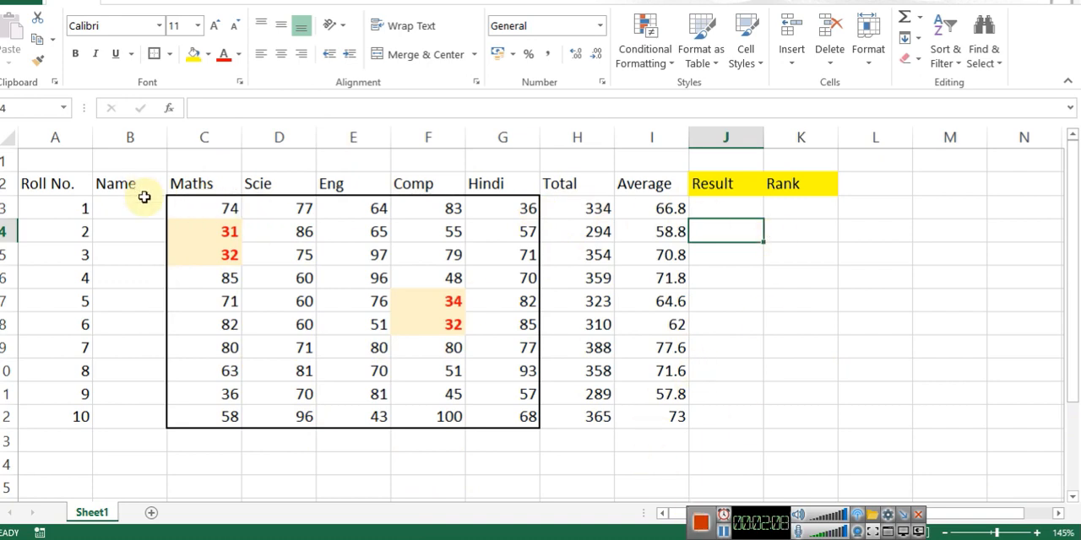
Step: Insert an entire blank column before the Result column
{"action": "left_click_drag", "start_coordinate": [194, 212], "coordinate": [499, 212]}
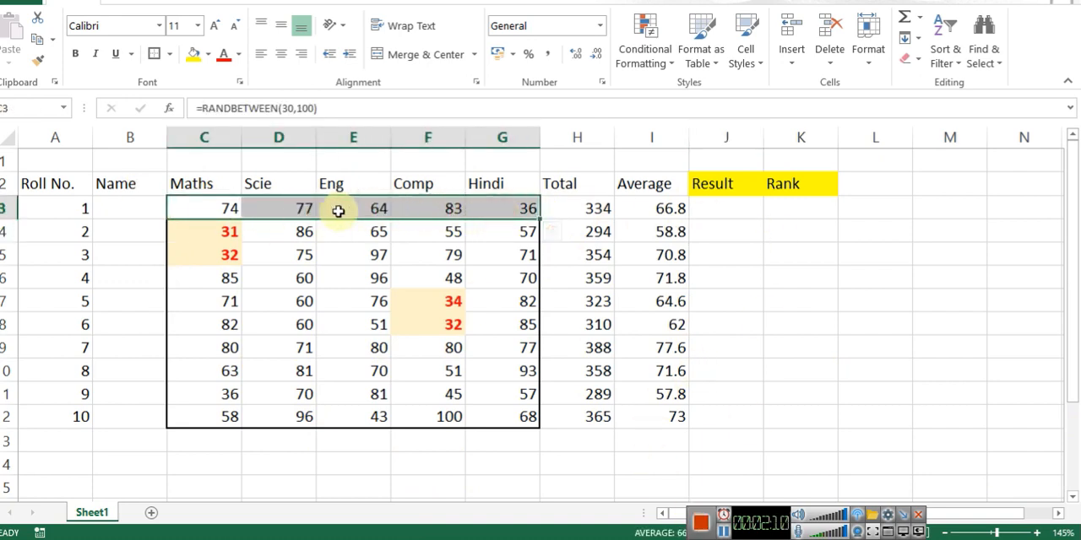
{"action": "left_click", "coordinate": [171, 209]}
{"action": "left_click", "coordinate": [724, 209]}
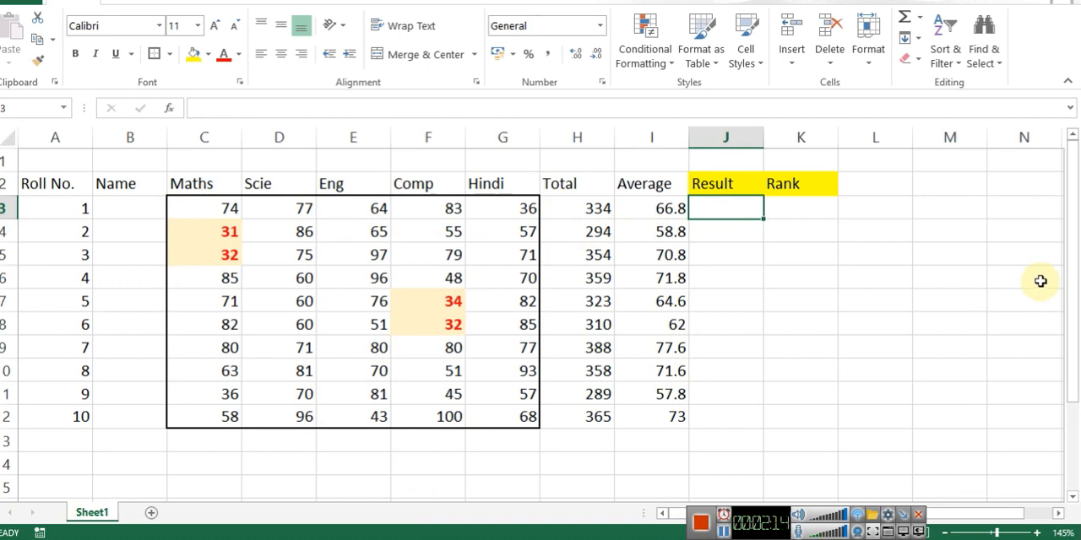
{"action": "key", "text": "ctrl+shift+plus"}
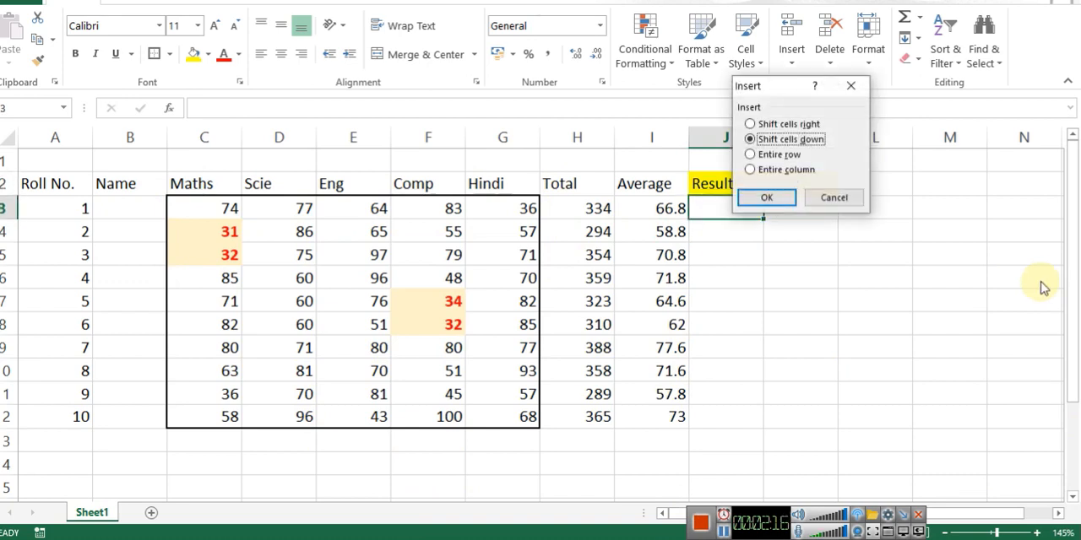
{"action": "key", "text": "c"}
{"action": "key", "text": "Return"}
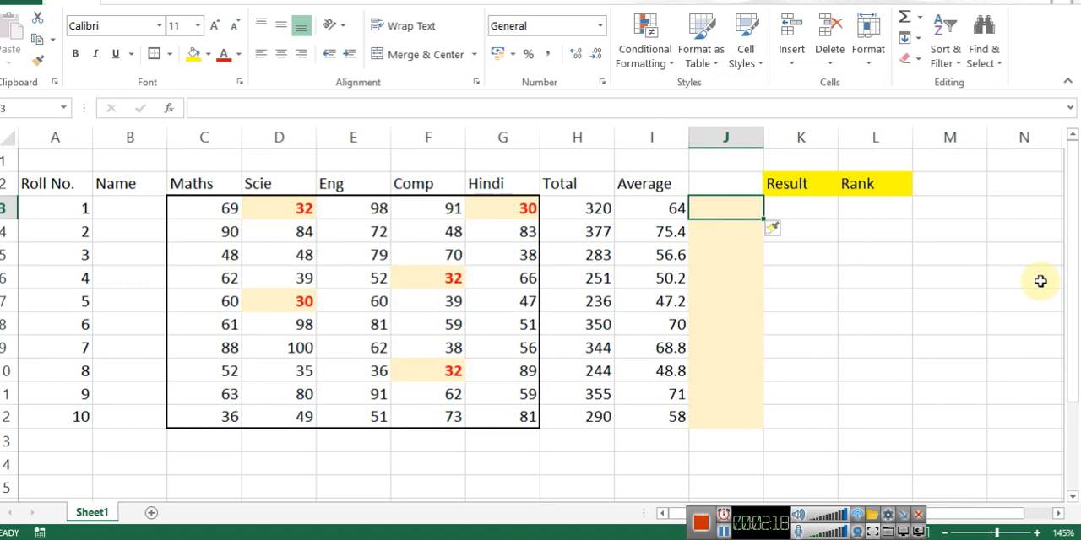
Step: Clear the conditional formatting rules from the Total, Average and new blank column cells in H3:J12
{"action": "key", "text": "shift+Down"}
{"action": "key", "text": "shift+Down"}
{"action": "key", "text": "shift+Down"}
{"action": "key", "text": "Up"}
{"action": "key", "text": "Down"}
{"action": "key", "text": "shift+Down"}
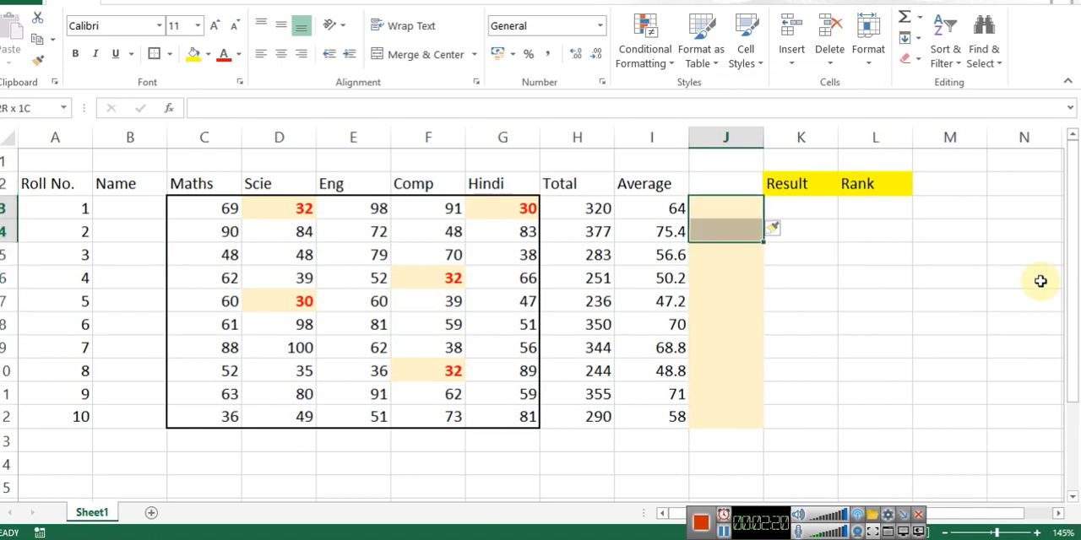
{"action": "key", "text": "shift+Down"}
{"action": "key", "text": "shift+Down"}
{"action": "key", "text": "shift+Down"}
{"action": "key", "text": "shift+Down"}
{"action": "key", "text": "shift+Down"}
{"action": "key", "text": "shift+Down"}
{"action": "key", "text": "shift+Down"}
{"action": "key", "text": "shift+Down"}
{"action": "key", "text": "shift+Left"}
{"action": "key", "text": "shift+Left"}
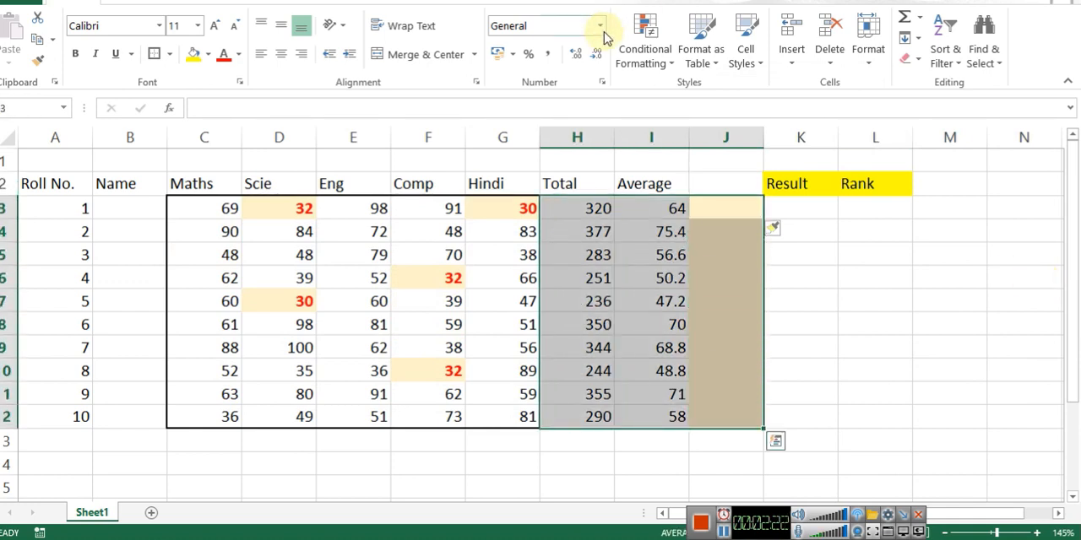
{"action": "left_click", "coordinate": [646, 70]}
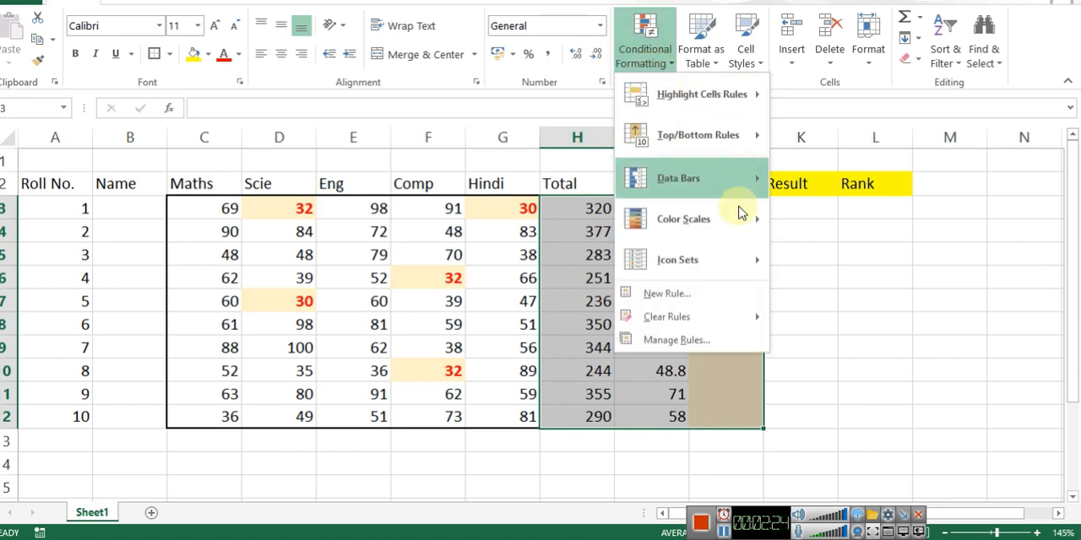
{"action": "mouse_move", "coordinate": [724, 319]}
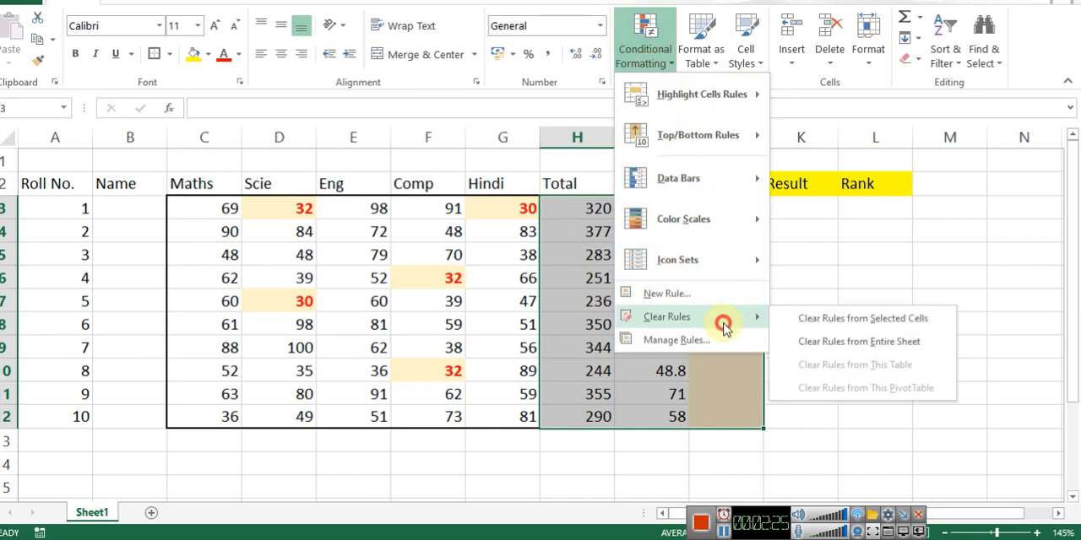
{"action": "left_click", "coordinate": [918, 323]}
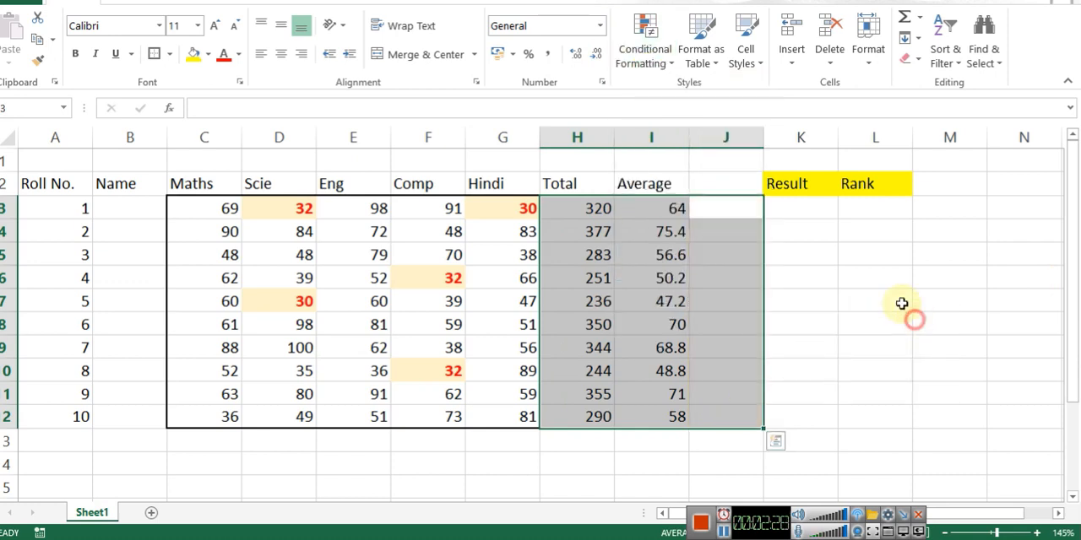
Step: Count roll number 1's marks below 35 in J3 with =COUNTIF(C3:G3,"<35") and copy the formula down to row 12
{"action": "left_click", "coordinate": [734, 212]}
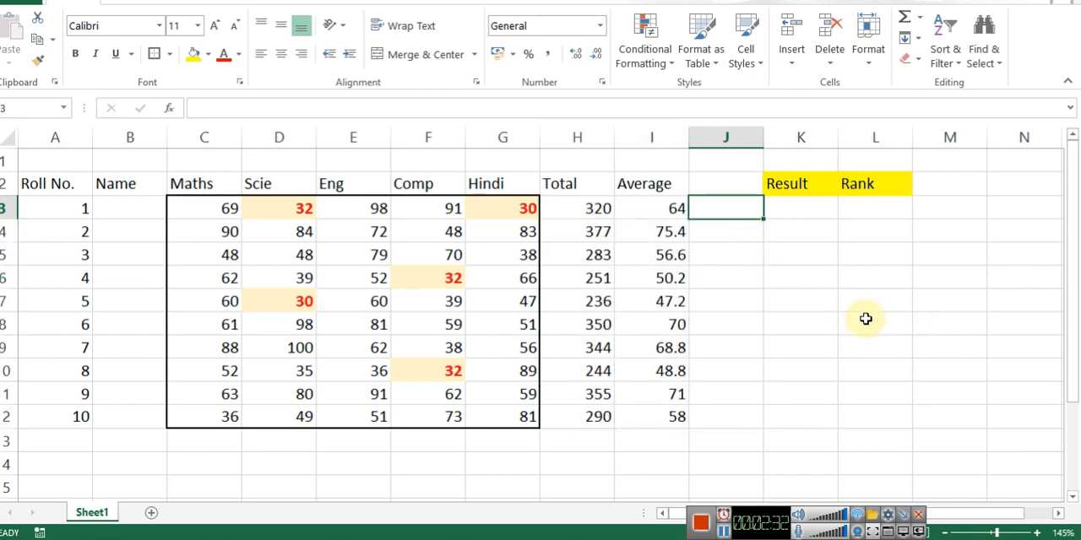
{"action": "type", "text": "=countif("}
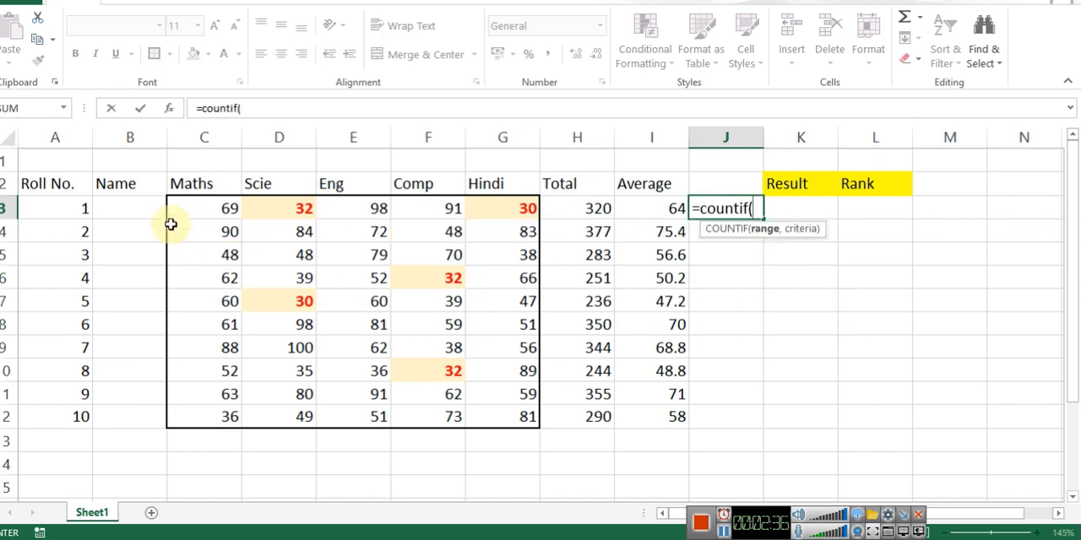
{"action": "left_click_drag", "start_coordinate": [176, 208], "coordinate": [467, 208]}
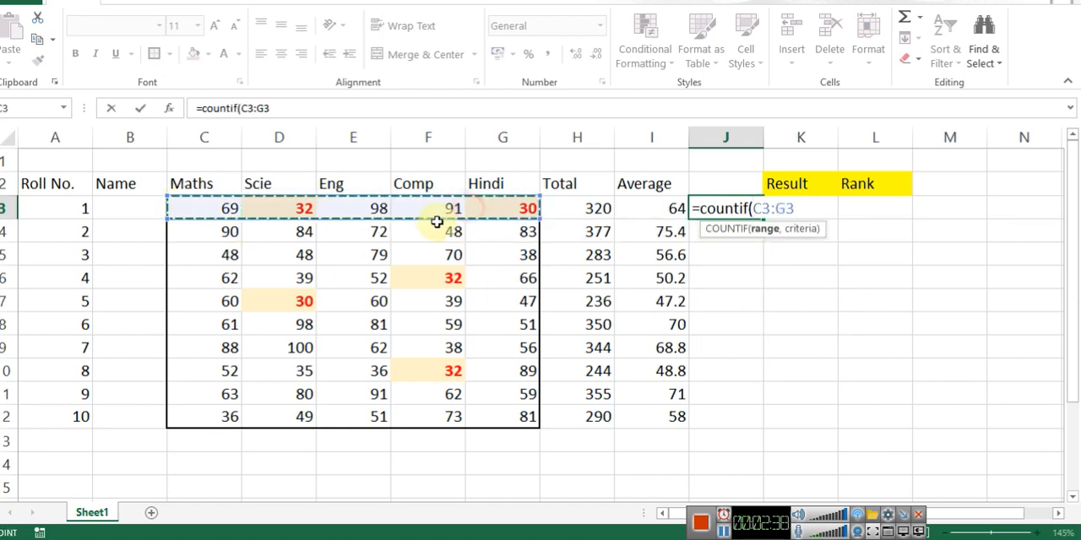
{"action": "type", "text": ","}
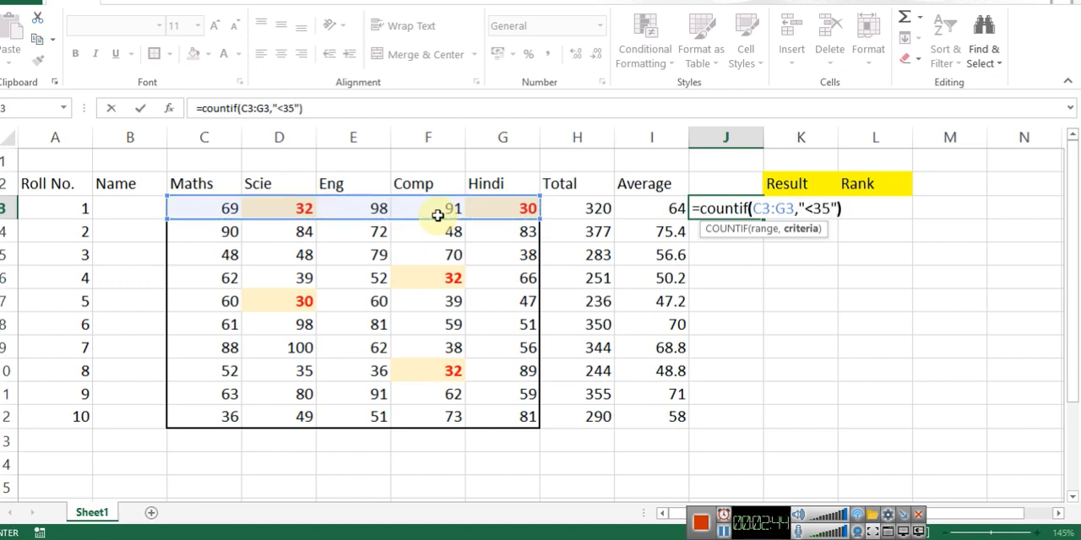
{"action": "type", "text": "\"<35\")"}
{"action": "key", "text": "ctrl+Return"}
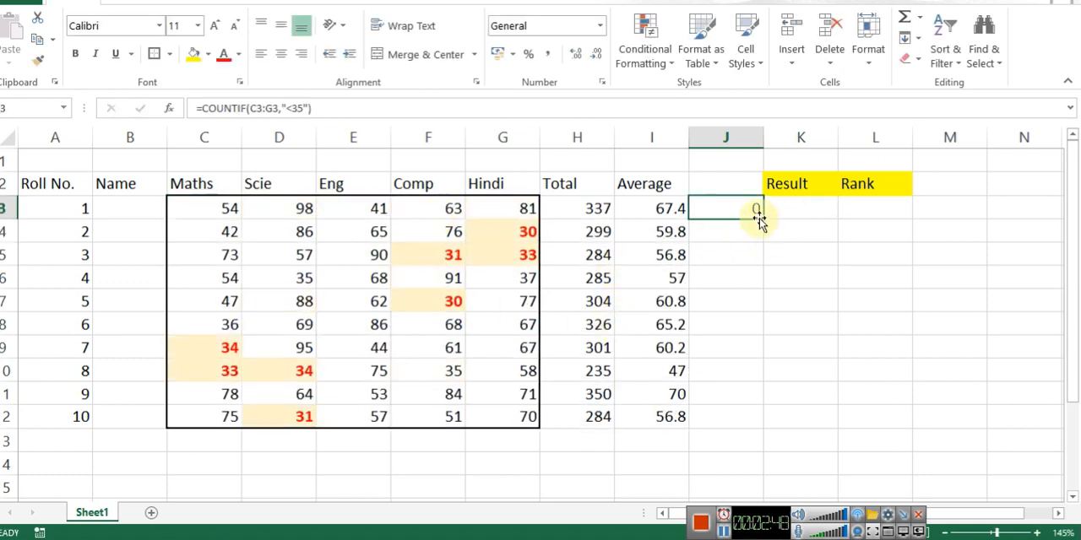
{"action": "left_click_drag", "start_coordinate": [763, 220], "coordinate": [783, 433]}
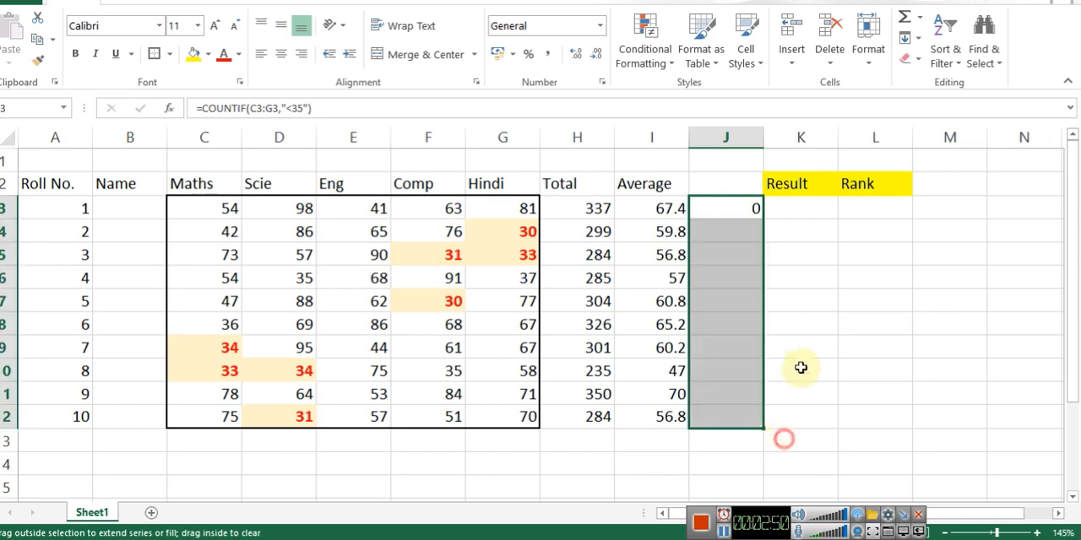
Step: Recalculate the random marks several times to check the below-35 counts in column J against the highlighted marks
{"action": "left_click", "coordinate": [800, 227]}
{"action": "left_click", "coordinate": [856, 307]}
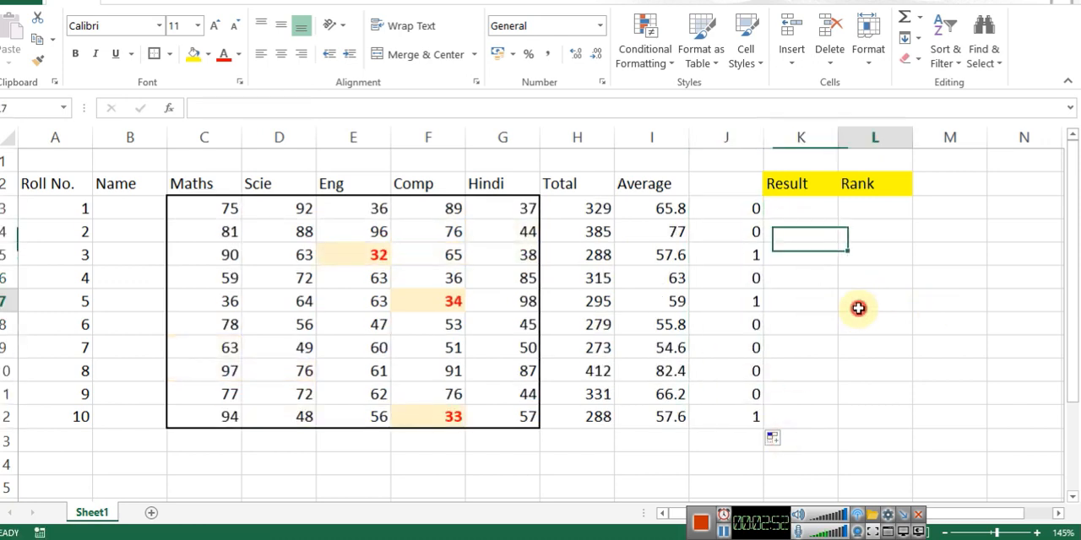
{"action": "left_click", "coordinate": [815, 439]}
{"action": "key", "text": "F9"}
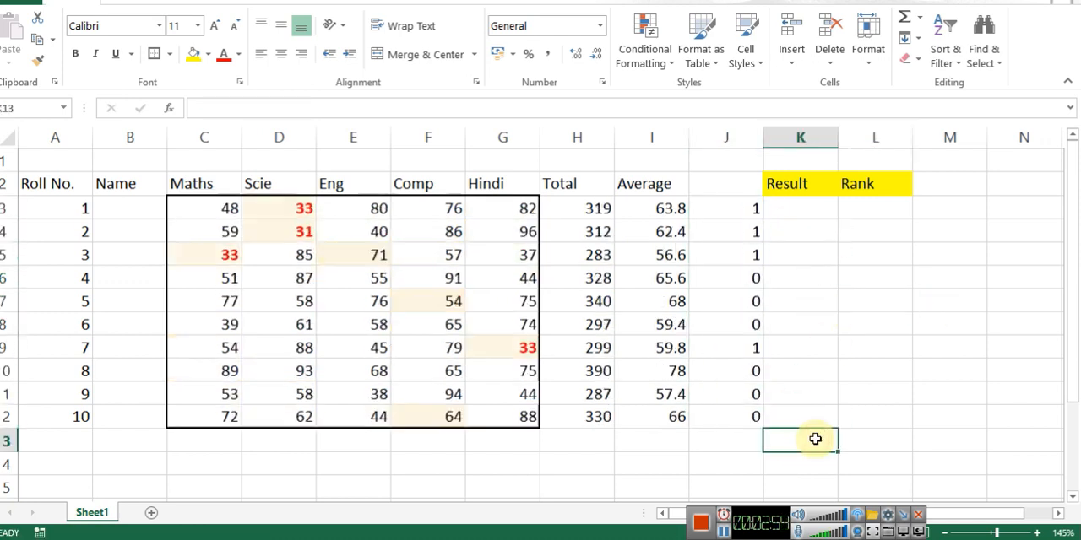
{"action": "key", "text": "F9"}
{"action": "key", "text": "F9"}
{"action": "key", "text": "F9"}
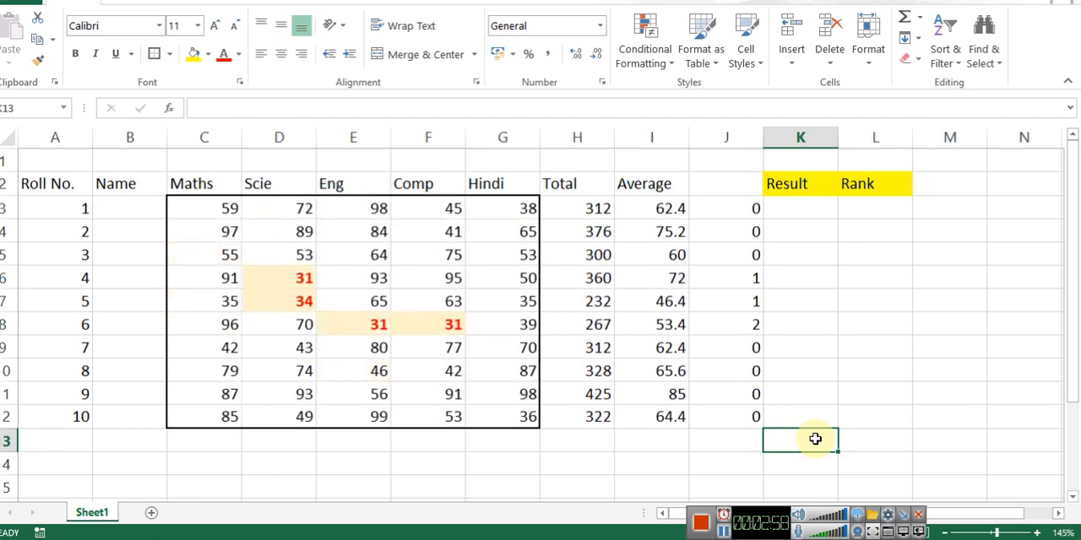
Step: Enter =IF(J3=0,"PASS","FAIL") in K3 for roll number 1's result and copy it down to row 12
{"action": "key", "text": "Up"}
{"action": "key", "text": "Up"}
{"action": "key", "text": "Up"}
{"action": "key", "text": "Left"}
{"action": "key", "text": "Up"}
{"action": "key", "text": "Up"}
{"action": "key", "text": "Up"}
{"action": "key", "text": "Up"}
{"action": "key", "text": "Up"}
{"action": "key", "text": "Up"}
{"action": "key", "text": "Up"}
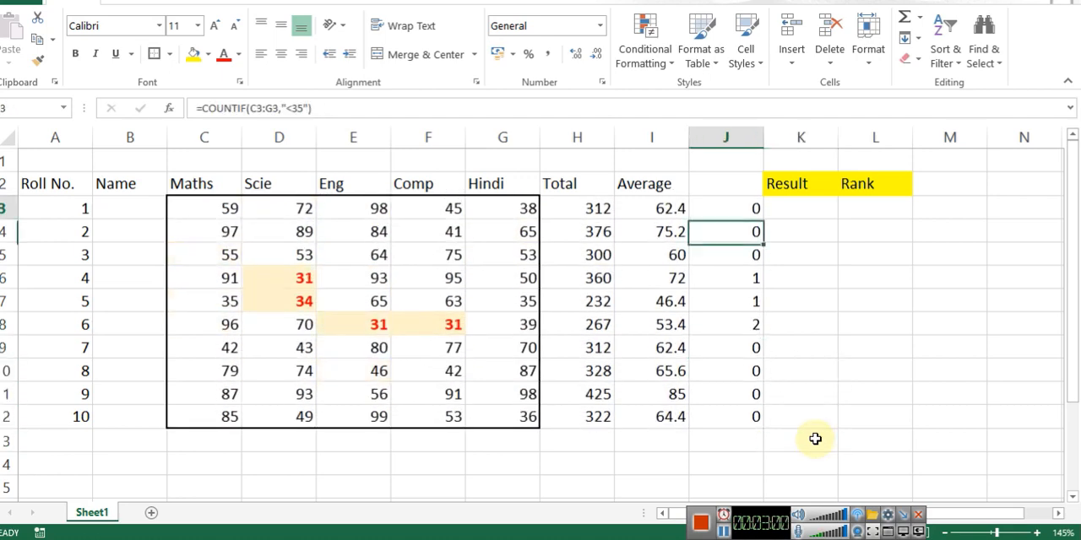
{"action": "key", "text": "Down"}
{"action": "key", "text": "Up"}
{"action": "key", "text": "Right"}
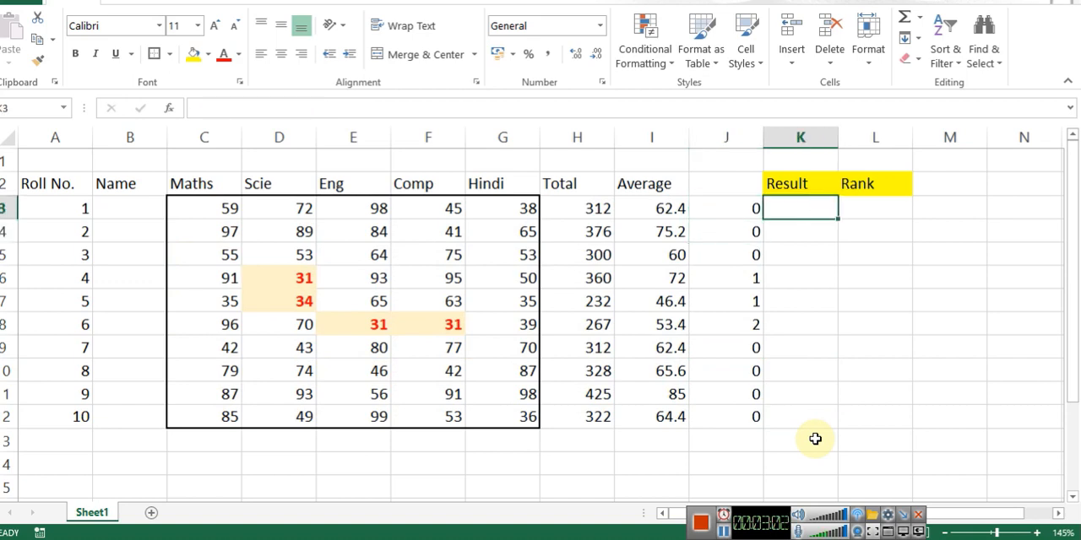
{"action": "key", "text": "Left"}
{"action": "key", "text": "Right"}
{"action": "type", "text": "=if"}
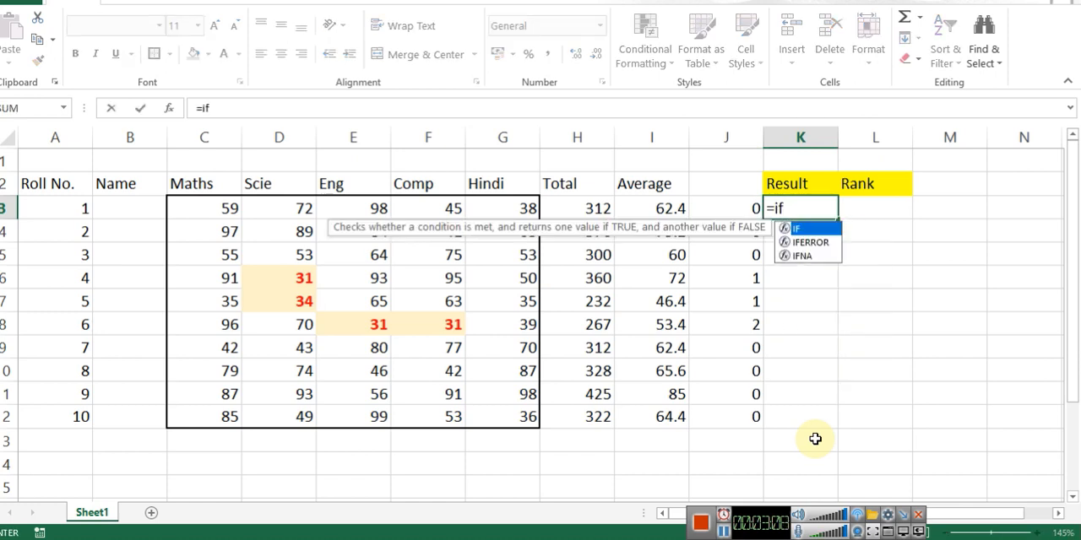
{"action": "type", "text": "("}
{"action": "key", "text": "Left"}
{"action": "type", "text": "="}
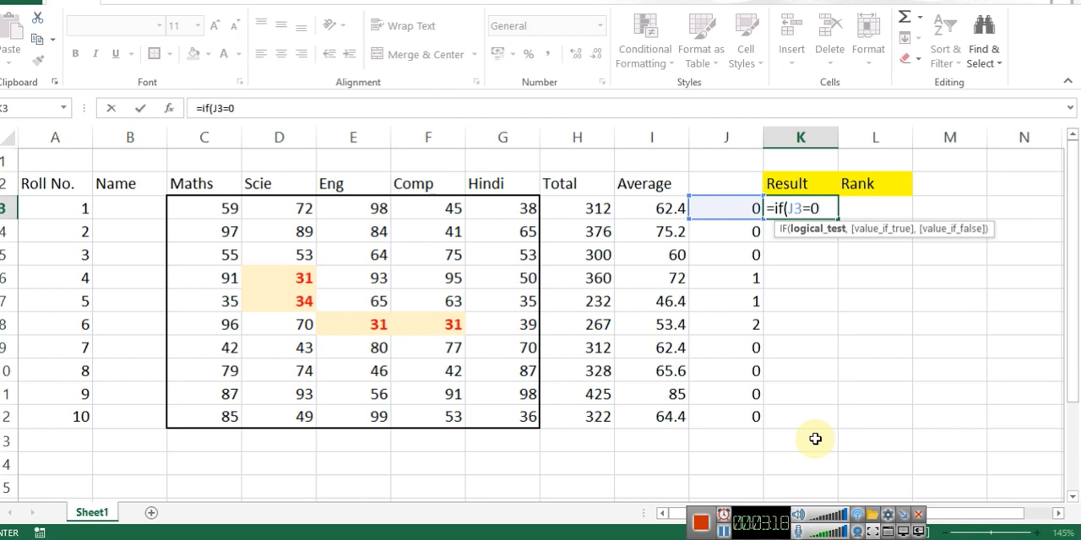
{"action": "type", "text": ",\"PASS"}
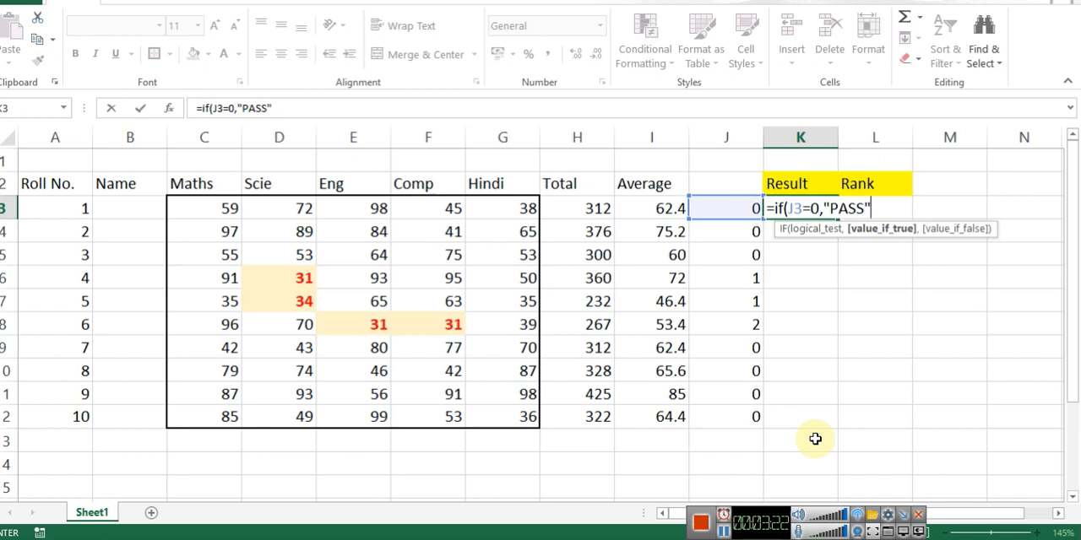
{"action": "type", "text": "\",\"FAIL"}
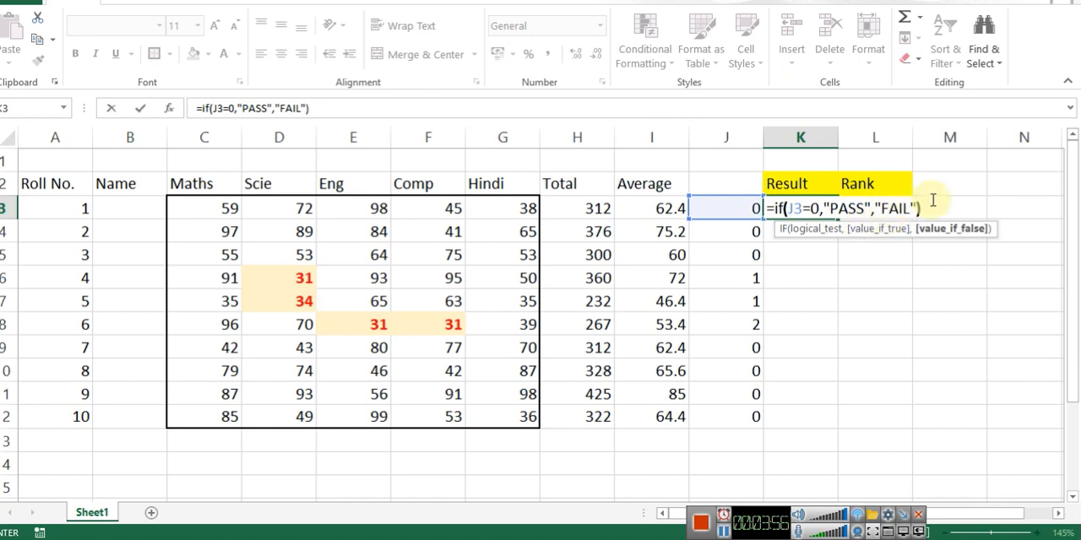
{"action": "key", "text": "Return"}
{"action": "key", "text": "Up"}
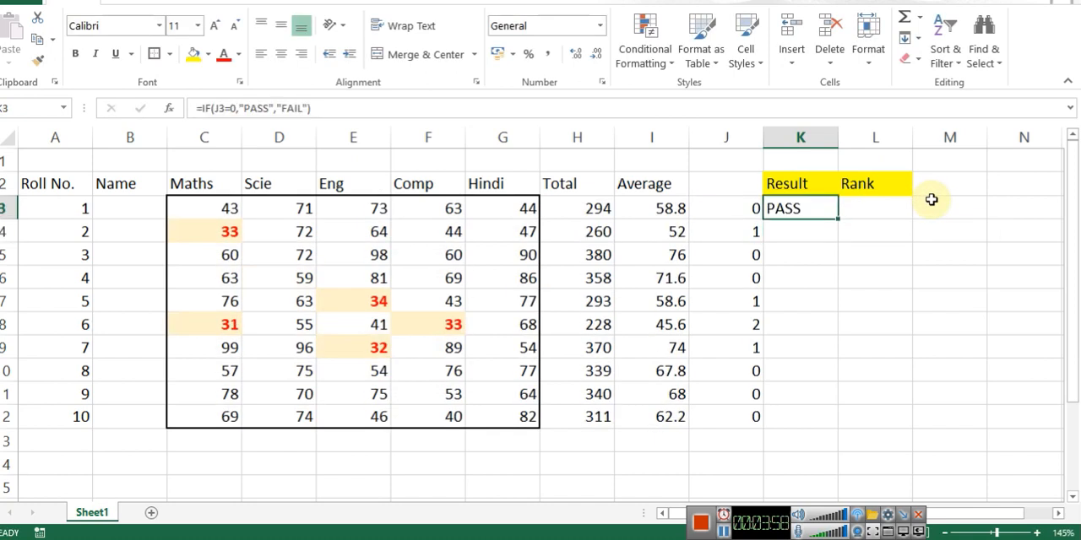
{"action": "left_click_drag", "start_coordinate": [838, 217], "coordinate": [816, 422]}
Step: Recalculate the random marks several times to check how the PASS and FAIL results respond
{"action": "left_click", "coordinate": [885, 211]}
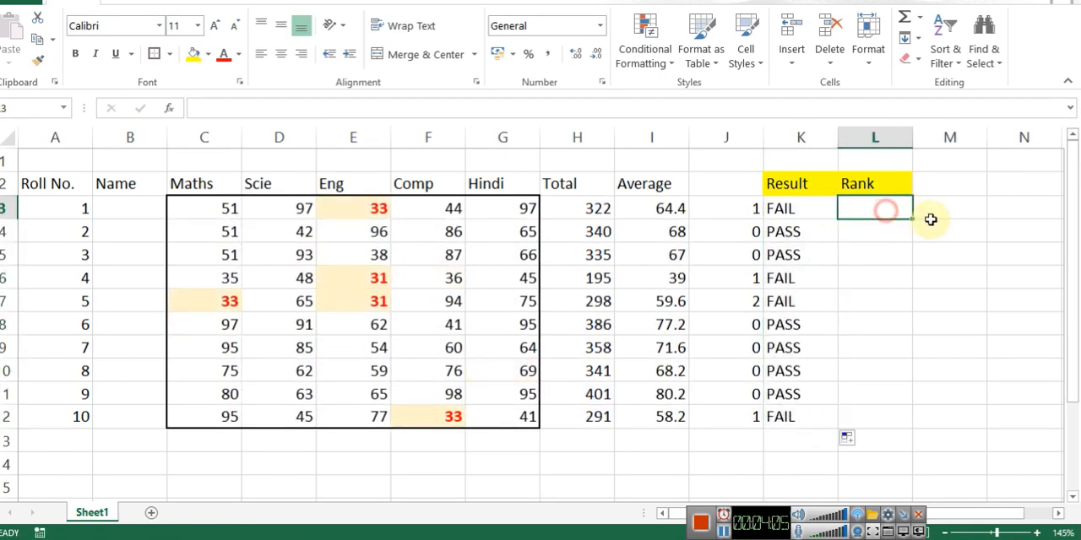
{"action": "key", "text": "Delete"}
{"action": "key", "text": "Delete"}
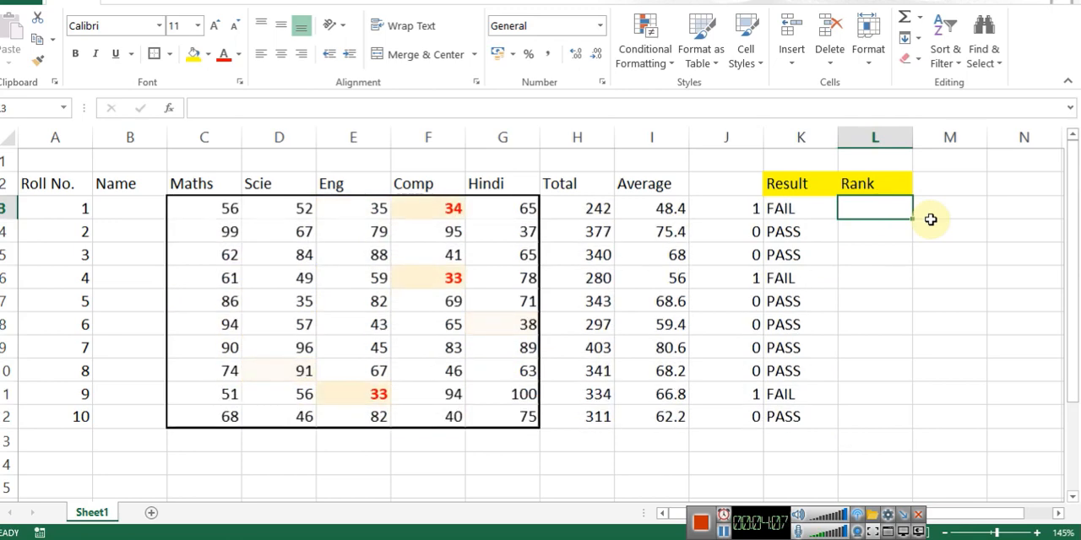
{"action": "key", "text": "Delete"}
{"action": "key", "text": "Delete"}
Step: Set up a conditional formatting rule on the results in K3:K12 for cell values equal to FAIL
{"action": "key", "text": "Left"}
{"action": "key", "text": "shift+Down"}
{"action": "key", "text": "shift+Down"}
{"action": "key", "text": "shift+Down"}
{"action": "key", "text": "shift+Down"}
{"action": "key", "text": "shift+Down"}
{"action": "key", "text": "shift+Down"}
{"action": "key", "text": "shift+Down"}
{"action": "key", "text": "shift+Down"}
{"action": "key", "text": "shift+Down"}
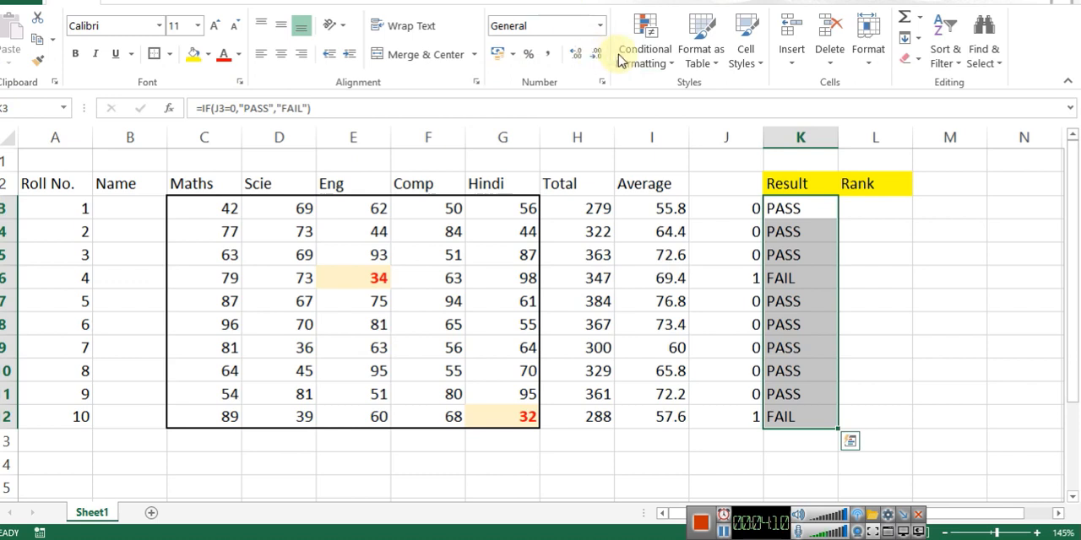
{"action": "left_click", "coordinate": [658, 73]}
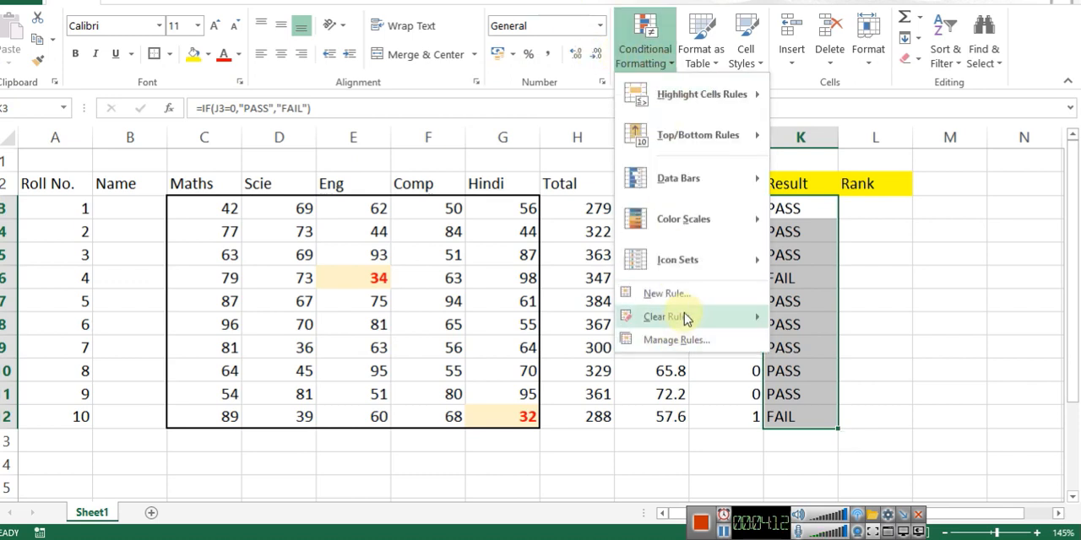
{"action": "left_click", "coordinate": [688, 296]}
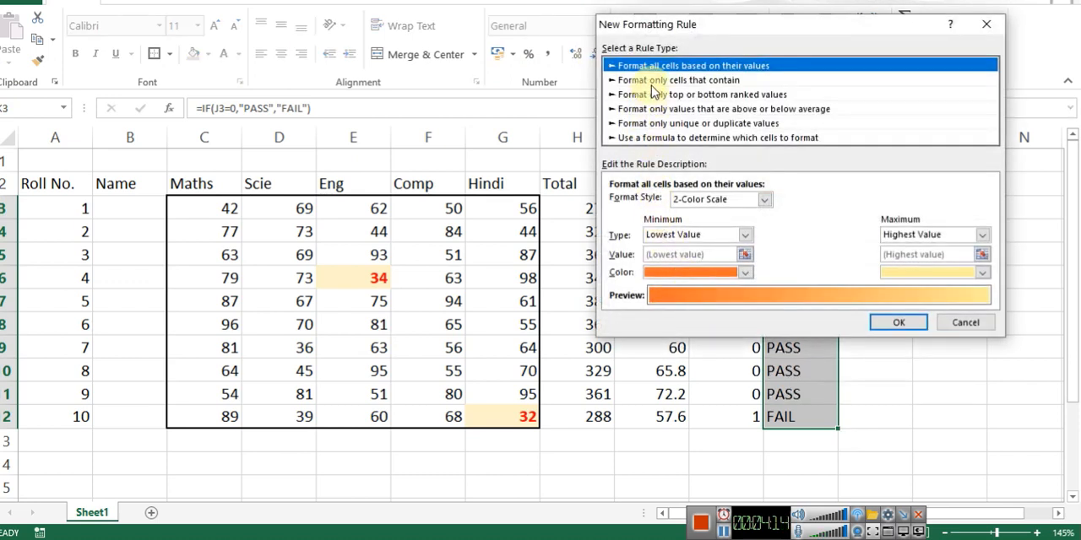
{"action": "left_click", "coordinate": [678, 75]}
{"action": "left_click", "coordinate": [753, 203]}
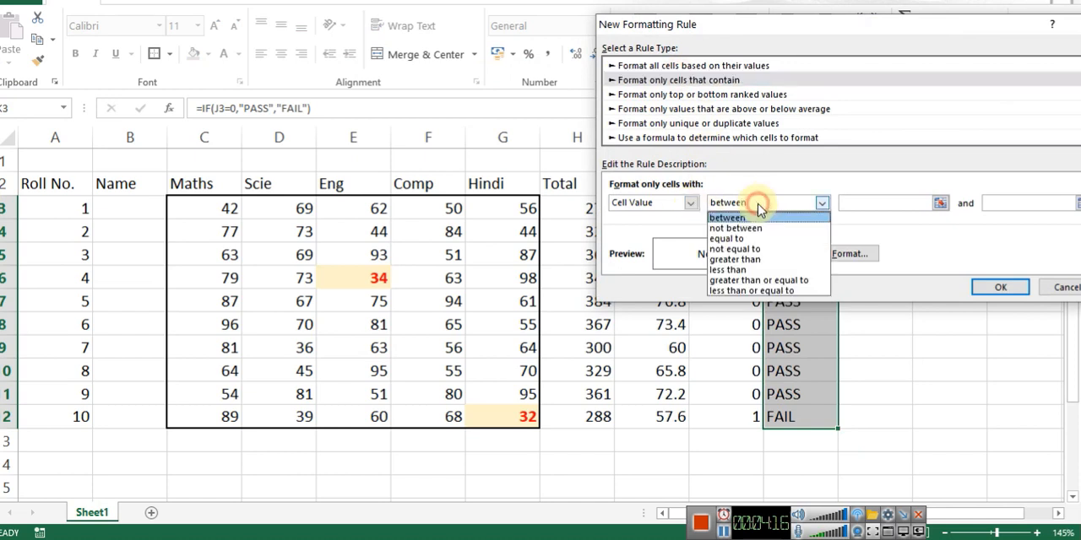
{"action": "left_click", "coordinate": [732, 239]}
{"action": "left_click", "coordinate": [847, 201]}
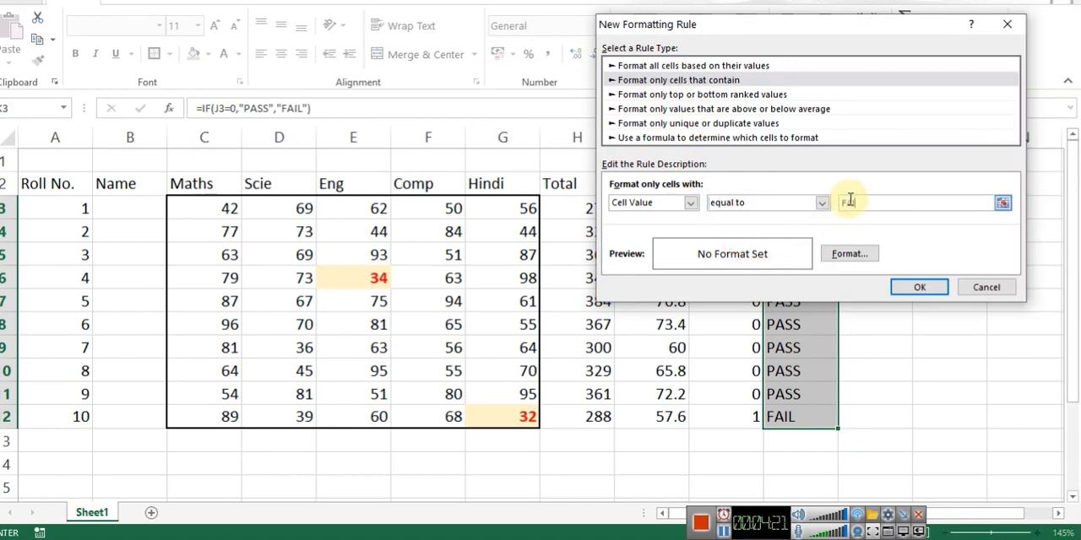
Step: Give the FAIL rule a light gold fill with a bold red font and apply it to the results
{"action": "left_click", "coordinate": [849, 254]}
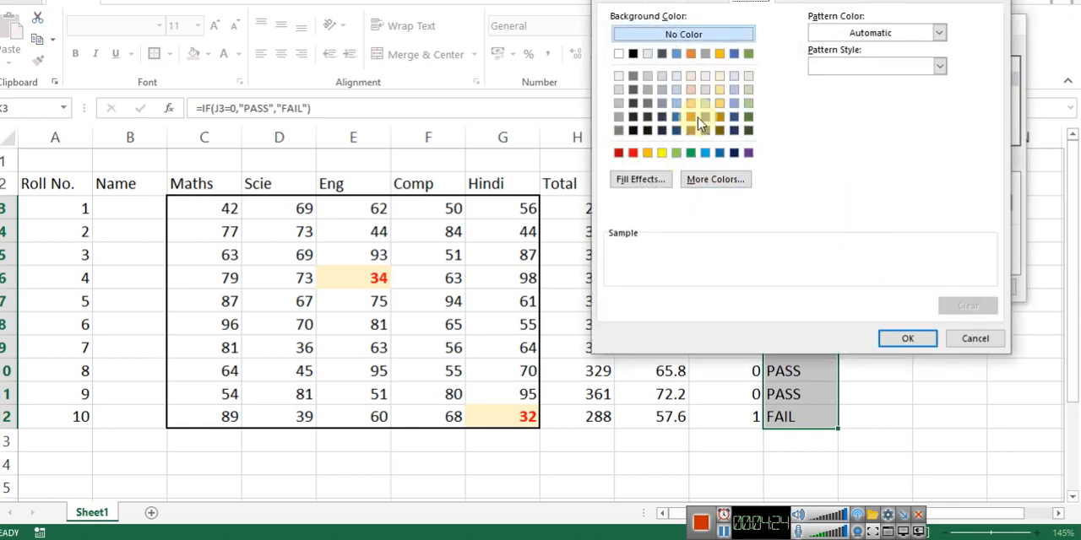
{"action": "left_click", "coordinate": [719, 78]}
{"action": "left_click", "coordinate": [704, 5]}
{"action": "left_click", "coordinate": [666, 5]}
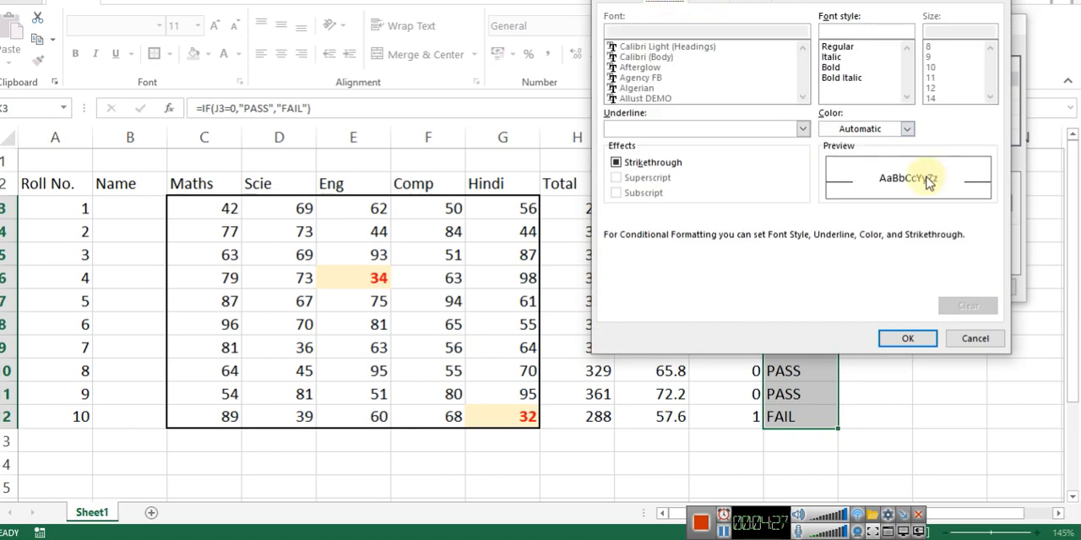
{"action": "left_click", "coordinate": [907, 128]}
{"action": "left_click", "coordinate": [844, 290]}
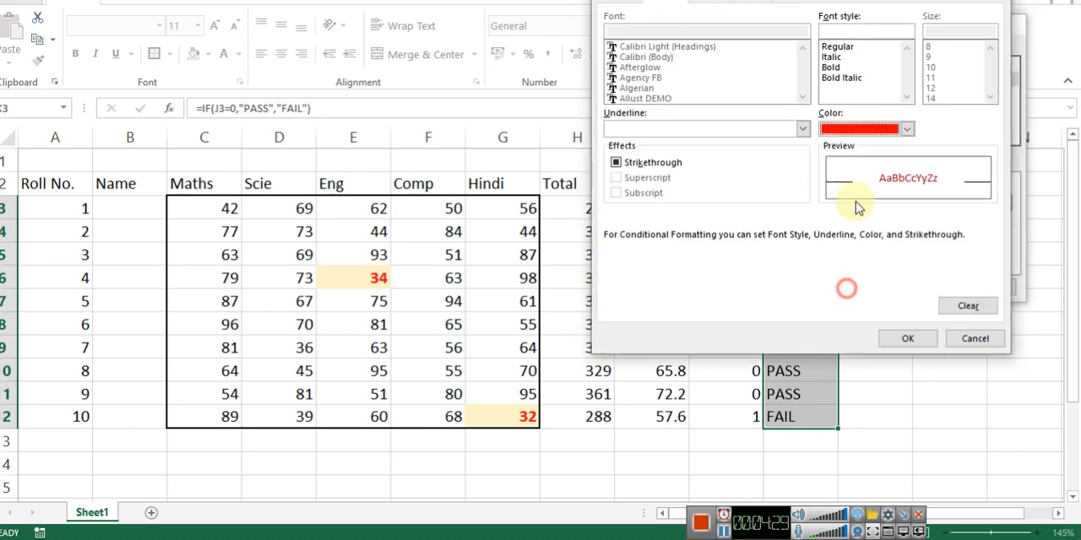
{"action": "left_click", "coordinate": [839, 68]}
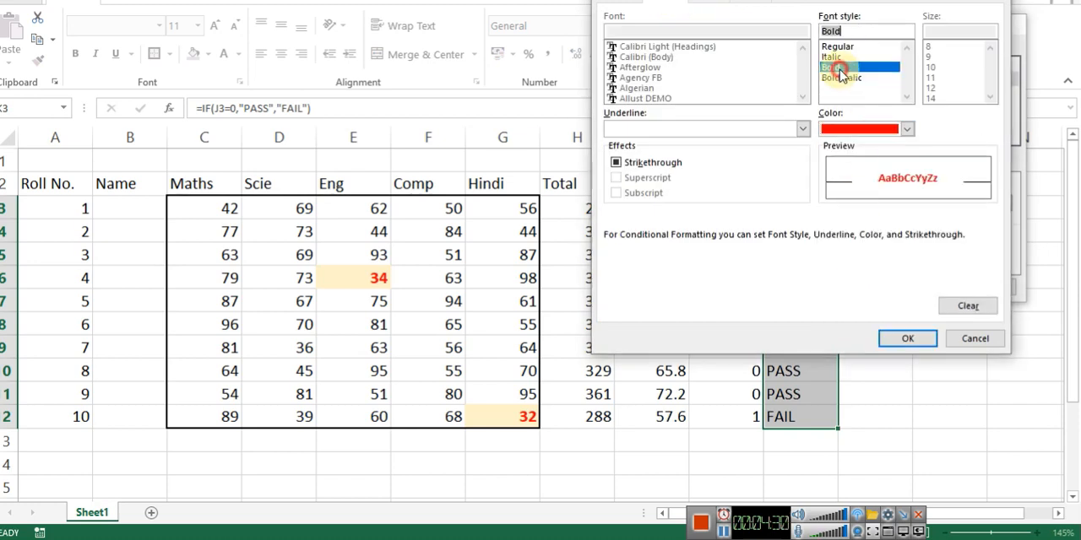
{"action": "left_click", "coordinate": [907, 337]}
{"action": "left_click", "coordinate": [920, 287]}
{"action": "left_click", "coordinate": [870, 232]}
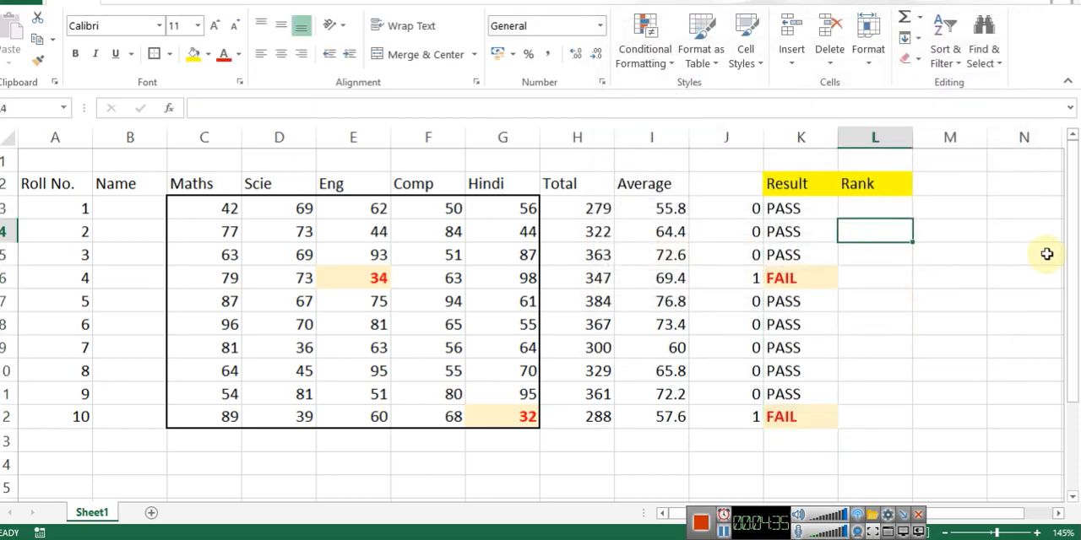
Step: Recalculate the random marks several times to check the highlighting of FAIL results in column K
{"action": "key", "text": "F9"}
{"action": "key", "text": "F9"}
{"action": "key", "text": "F9"}
{"action": "key", "text": "F9"}
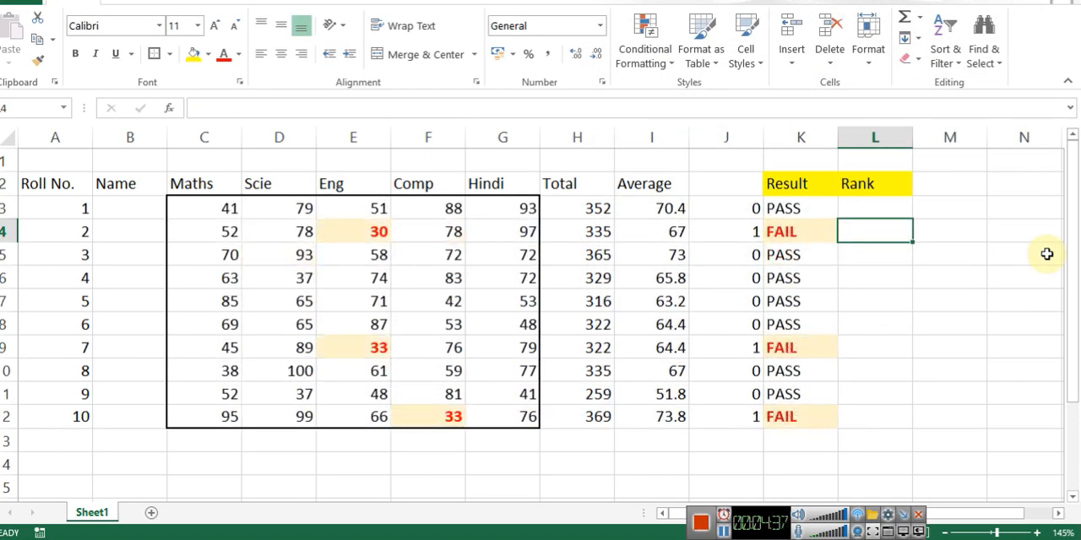
{"action": "key", "text": "Left"}
{"action": "key", "text": "Left"}
{"action": "key", "text": "Up"}
{"action": "key", "text": "Left"}
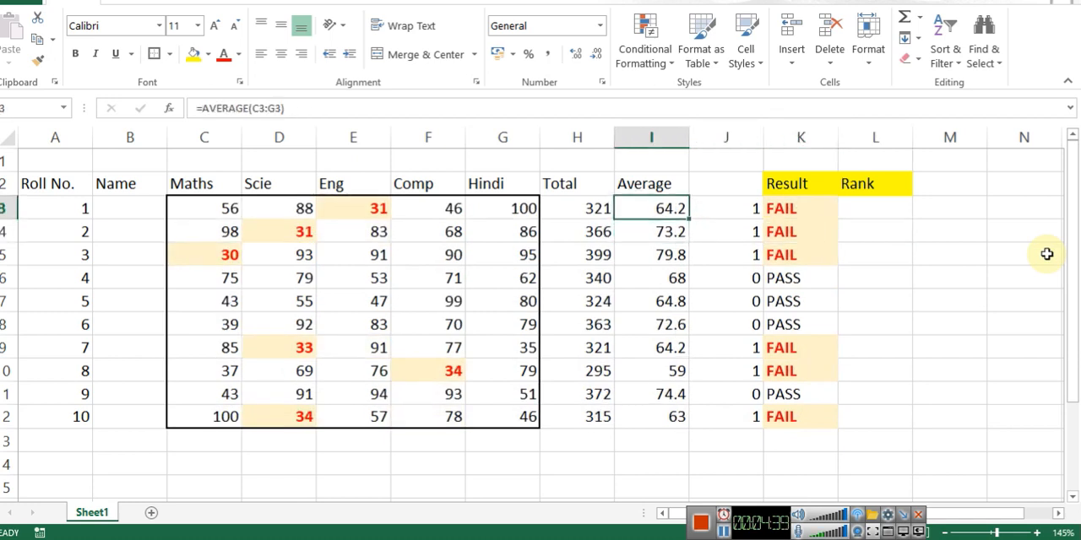
{"action": "key", "text": "Right"}
{"action": "key", "text": "Left"}
{"action": "key", "text": "Right"}
{"action": "key", "text": "Right"}
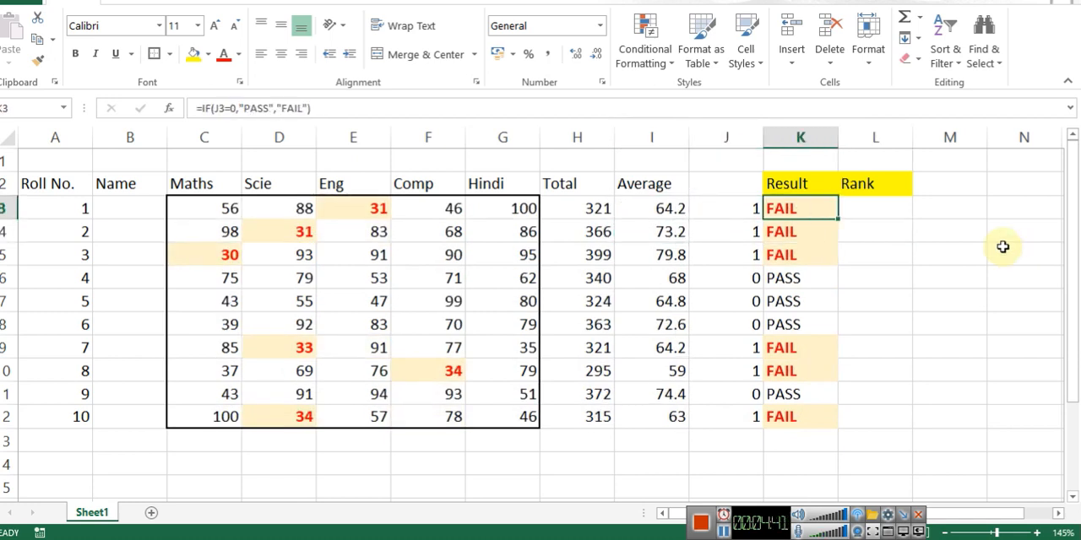
Step: Review the COUNTIF formula in J3 and the IF formula in K3 that depends on it
{"action": "left_click", "coordinate": [715, 212]}
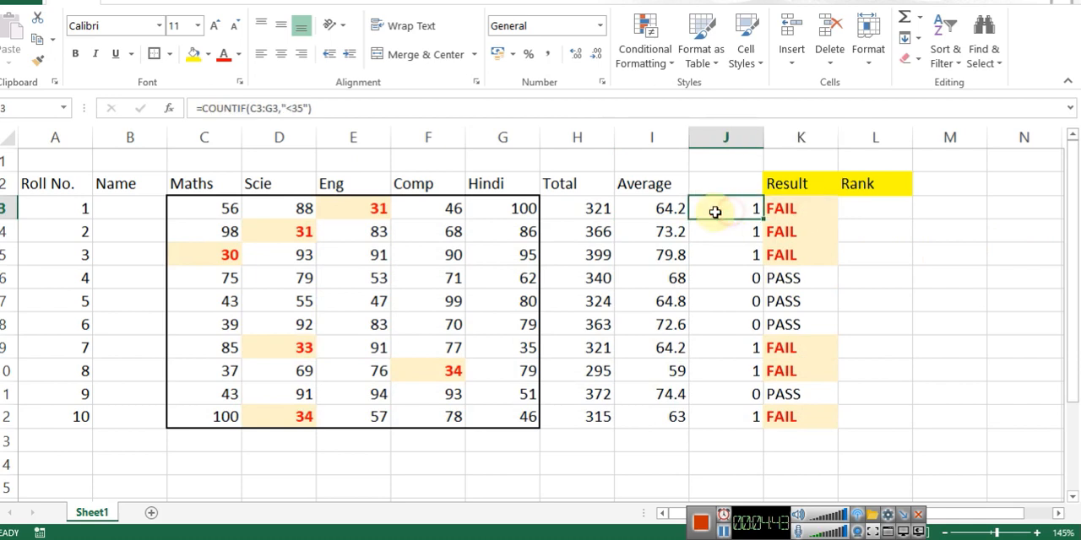
{"action": "key", "text": "F2"}
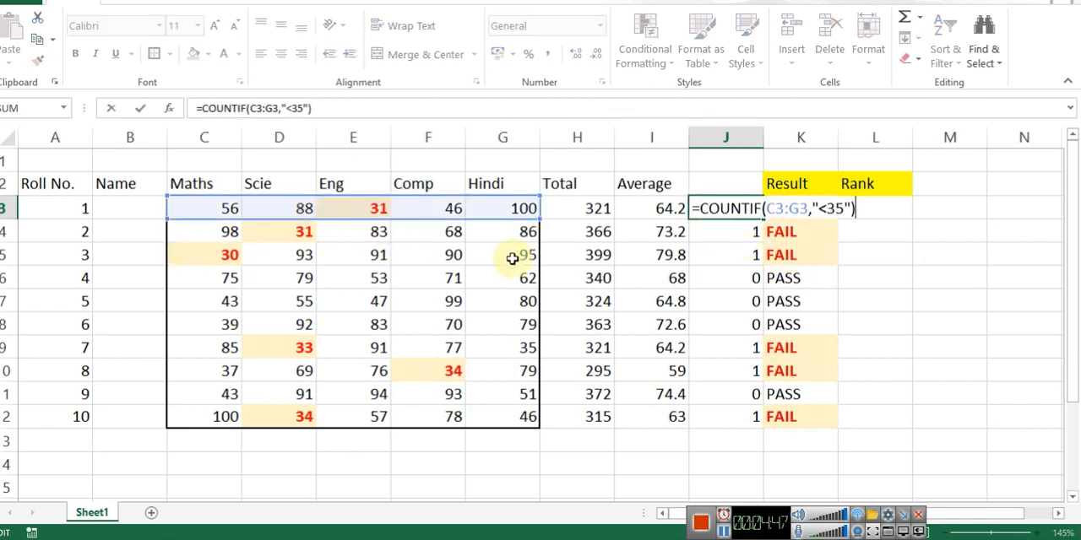
{"action": "key", "text": "Escape"}
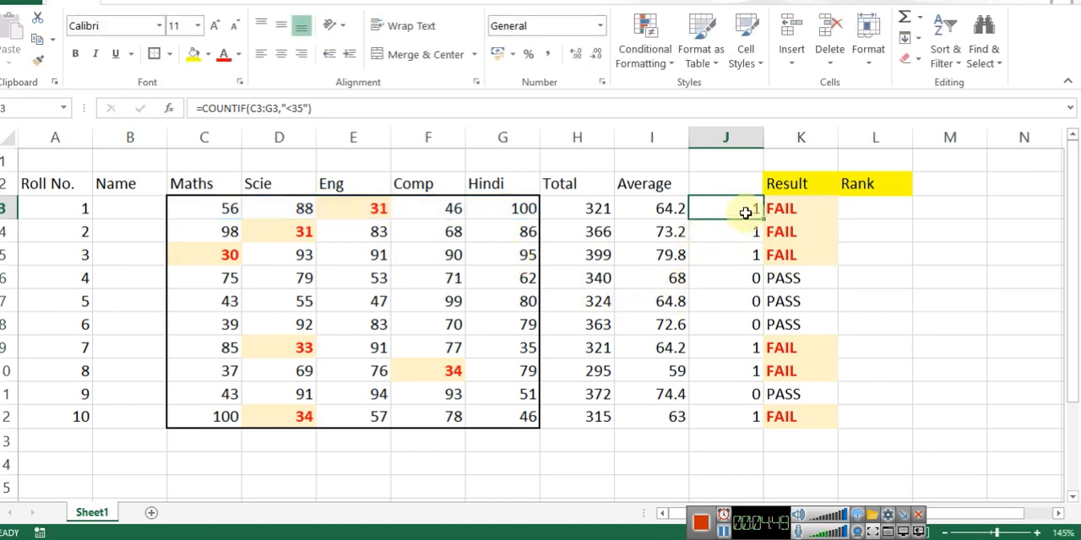
{"action": "left_click_drag", "start_coordinate": [758, 218], "coordinate": [729, 212]}
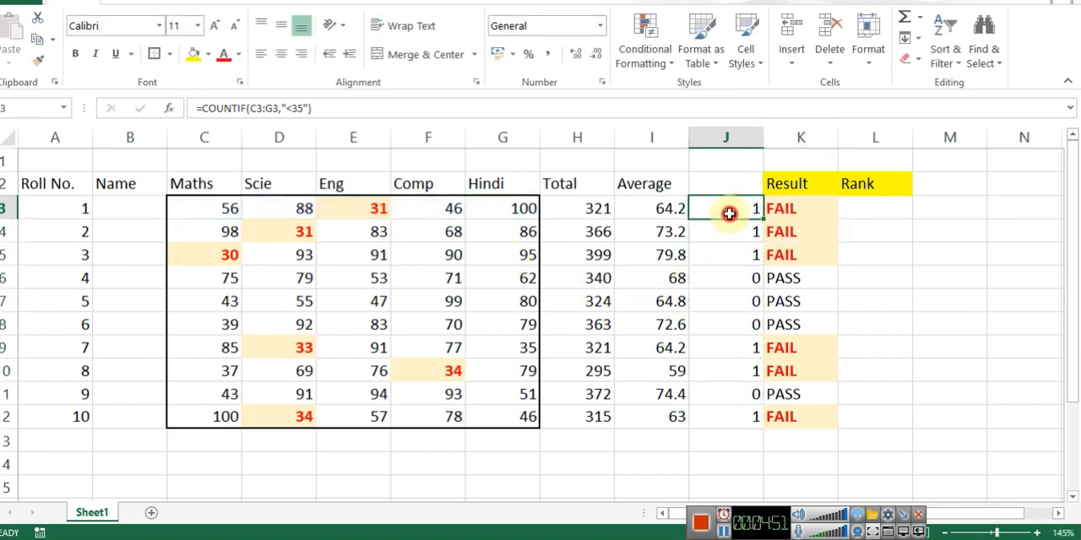
{"action": "left_click", "coordinate": [786, 217]}
{"action": "double_click", "coordinate": [794, 207]}
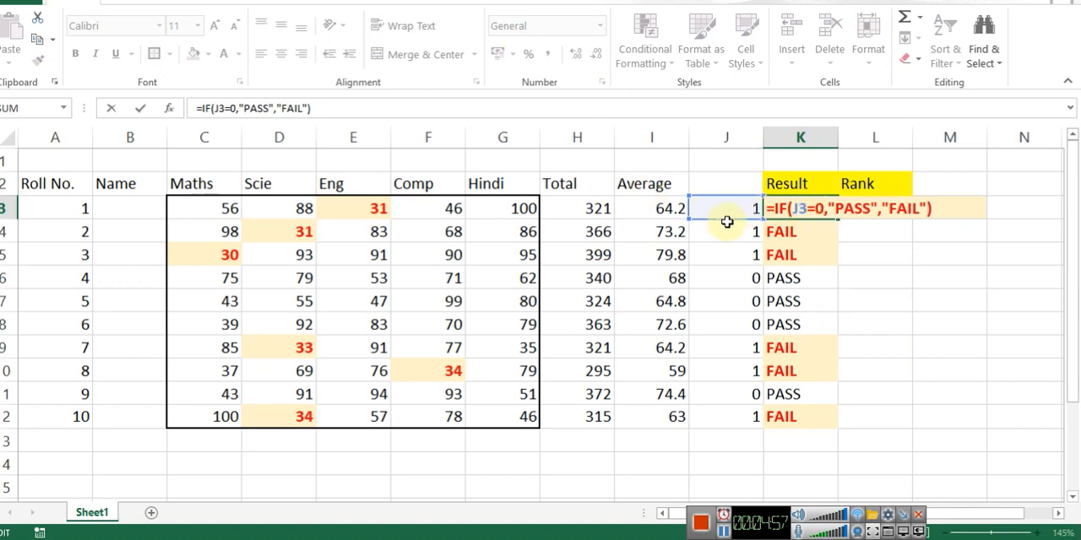
{"action": "key", "text": "Escape"}
{"action": "double_click", "coordinate": [770, 208]}
{"action": "key", "text": "Escape"}
Step: Replace the J3 reference in K3's formula with J3's COUNTIF expression, giving =IF(COUNTIF(C3:G3,"<35")=0,"PASS","FAIL")
{"action": "double_click", "coordinate": [726, 210]}
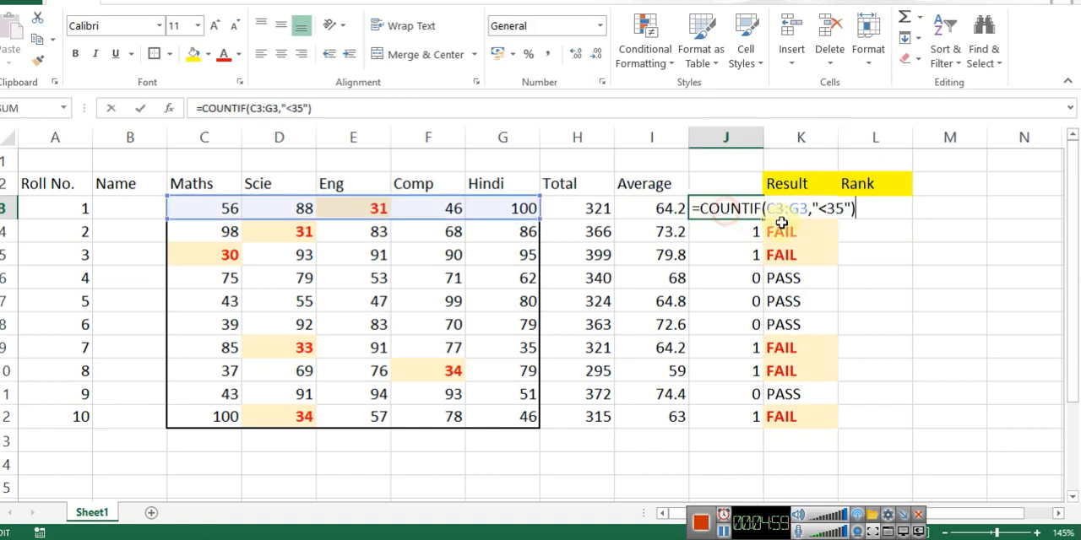
{"action": "left_click_drag", "start_coordinate": [700, 208], "coordinate": [867, 212]}
{"action": "key", "text": "ctrl+c"}
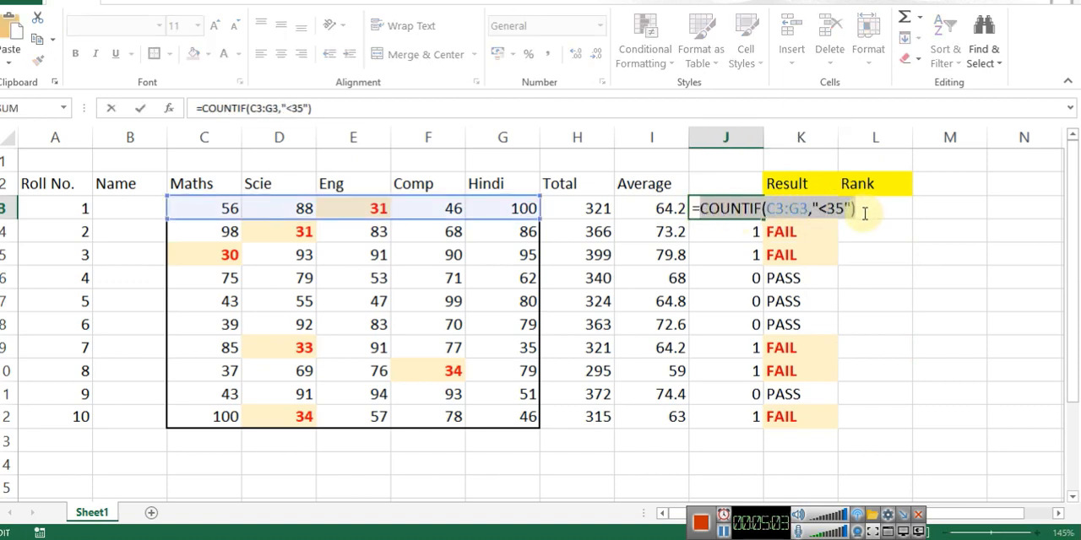
{"action": "key", "text": "Escape"}
{"action": "left_click", "coordinate": [785, 212]}
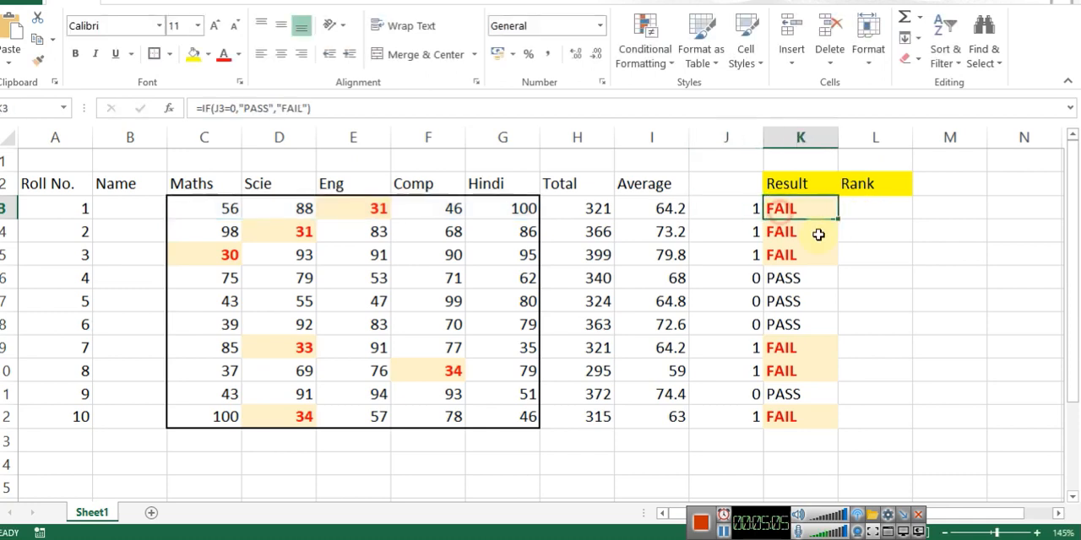
{"action": "key", "text": "F2"}
{"action": "left_click_drag", "start_coordinate": [804, 212], "coordinate": [793, 212]}
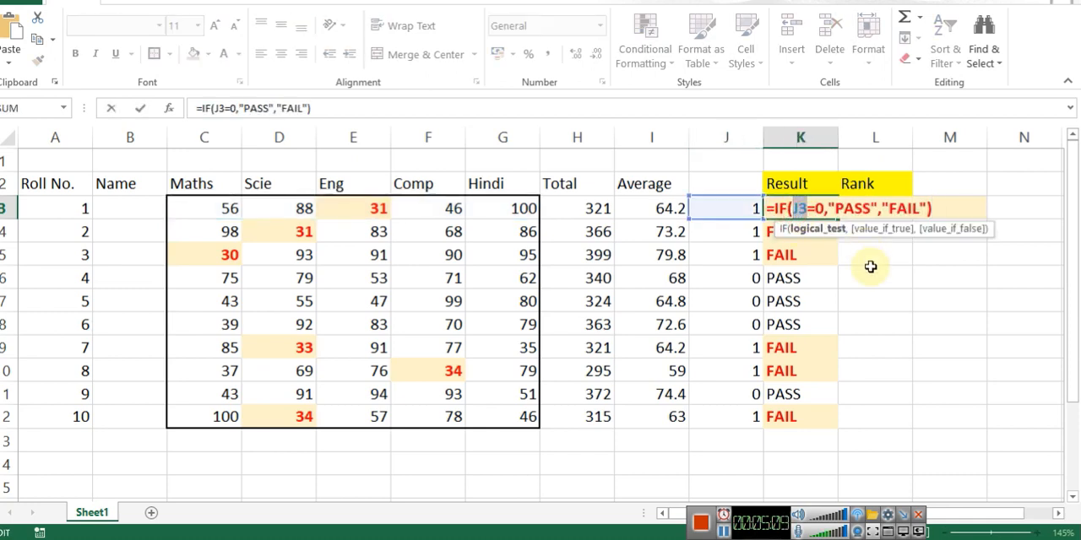
{"action": "key", "text": "ctrl+v"}
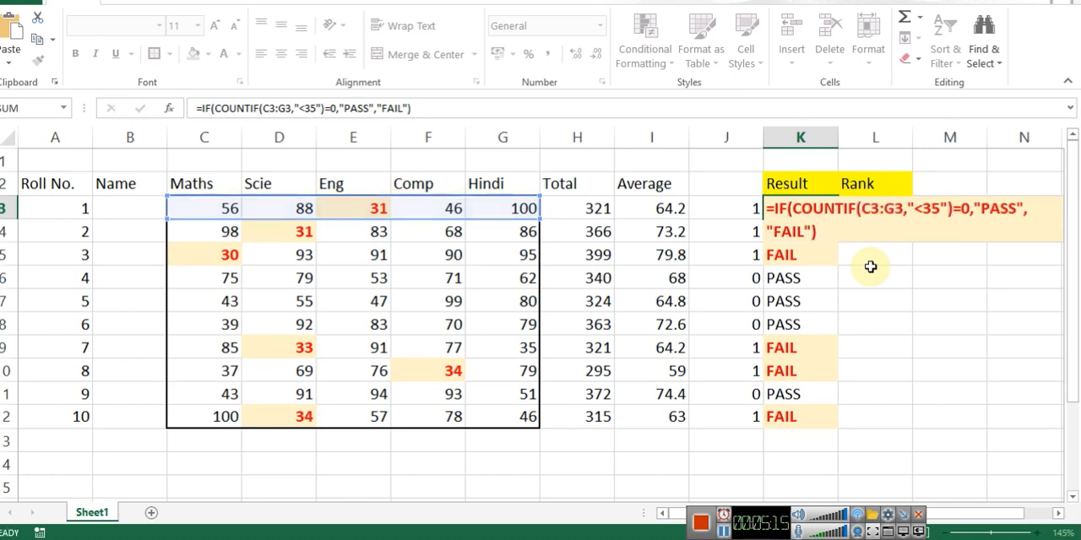
{"action": "key", "text": "Return"}
Step: Clear roll number 1's below-35 count in J3 and compare the result formulas in K3 and K4
{"action": "key", "text": "Up"}
{"action": "key", "text": "Left"}
{"action": "key", "text": "Delete"}
{"action": "key", "text": "Right"}
{"action": "key", "text": "F2"}
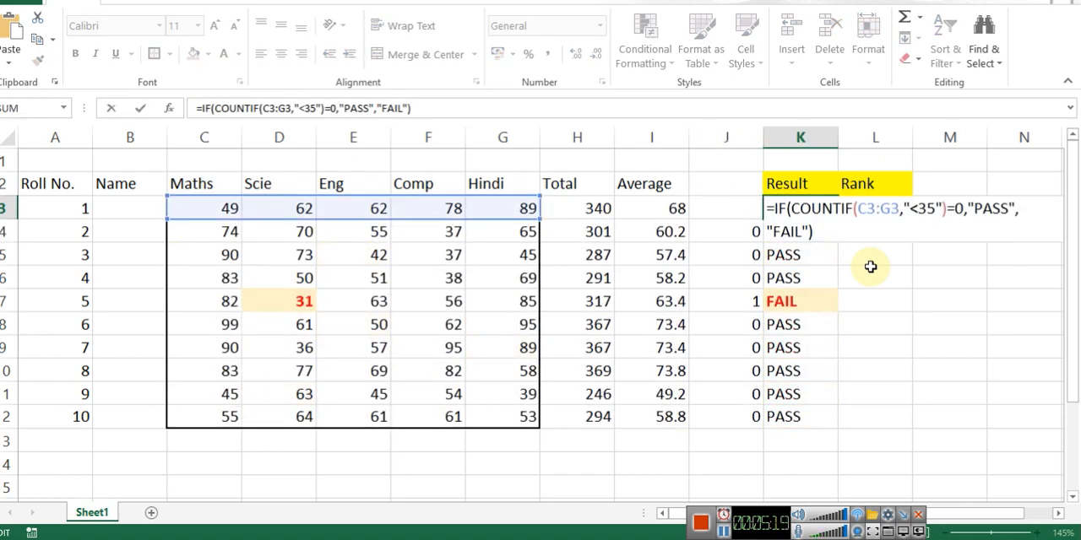
{"action": "key", "text": "Escape"}
{"action": "key", "text": "Down"}
{"action": "key", "text": "F2"}
{"action": "key", "text": "Escape"}
{"action": "key", "text": "Up"}
{"action": "key", "text": "F2"}
{"action": "key", "text": "Escape"}
{"action": "key", "text": "Left"}
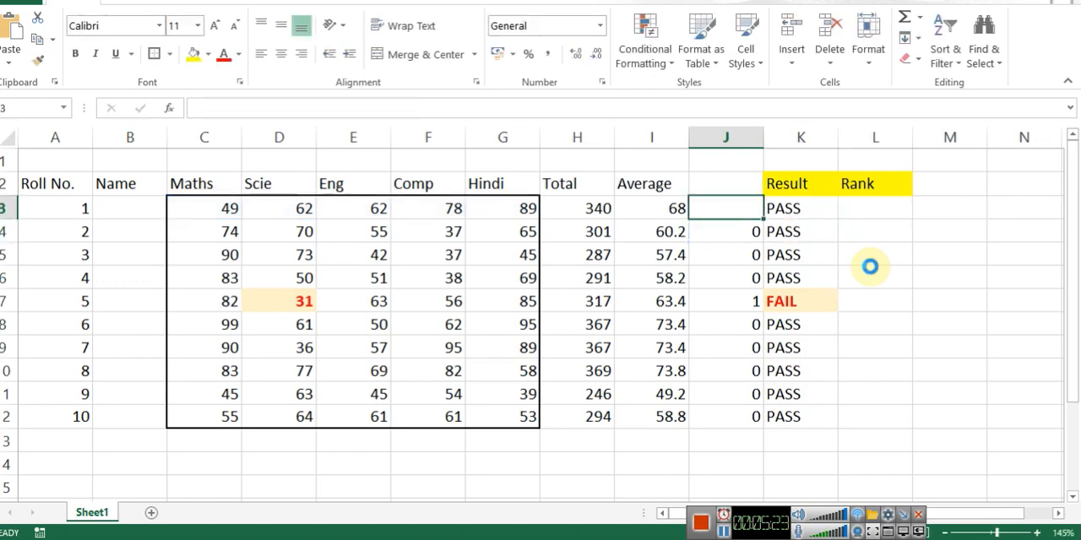
Step: Delete the entire helper column J containing the below-35 counts
{"action": "key", "text": "ctrl+minus"}
{"action": "key", "text": "c"}
{"action": "key", "text": "Return"}
Step: Examine the result formulas for roll numbers 2 and 3 in J4 and J5 for their broken references
{"action": "key", "text": "Right"}
{"action": "key", "text": "Left"}
{"action": "key", "text": "Down"}
{"action": "key", "text": "F2"}
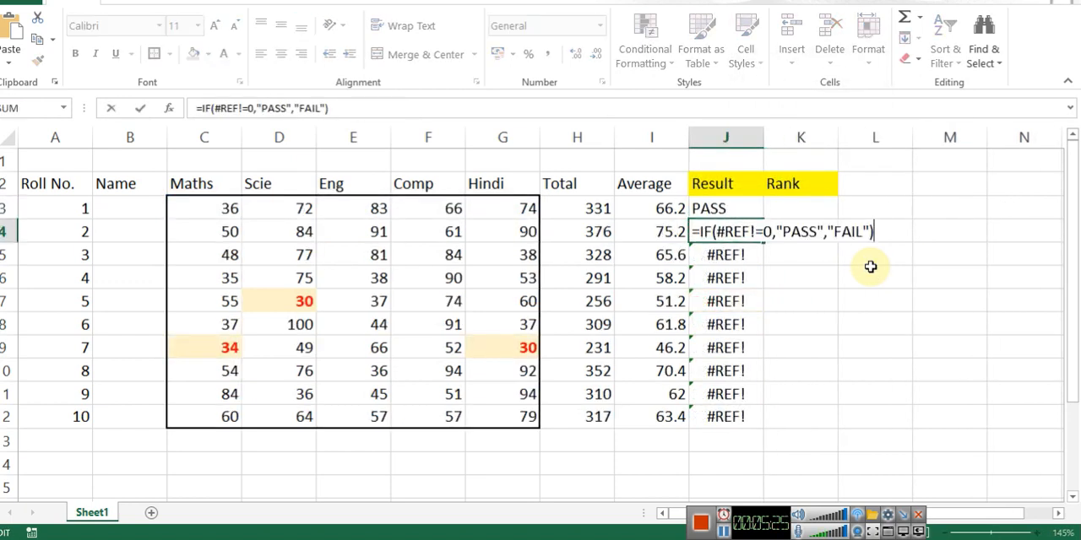
{"action": "key", "text": "Escape"}
{"action": "key", "text": "Down"}
{"action": "key", "text": "F2"}
{"action": "key", "text": "Escape"}
{"action": "key", "text": "Up"}
{"action": "key", "text": "F2"}
{"action": "key", "text": "Escape"}
Step: Copy roll number 1's combined IF and COUNTIF result formula in J3 down to row 12
{"action": "key", "text": "Up"}
{"action": "key", "text": "F2"}
{"action": "key", "text": "Escape"}
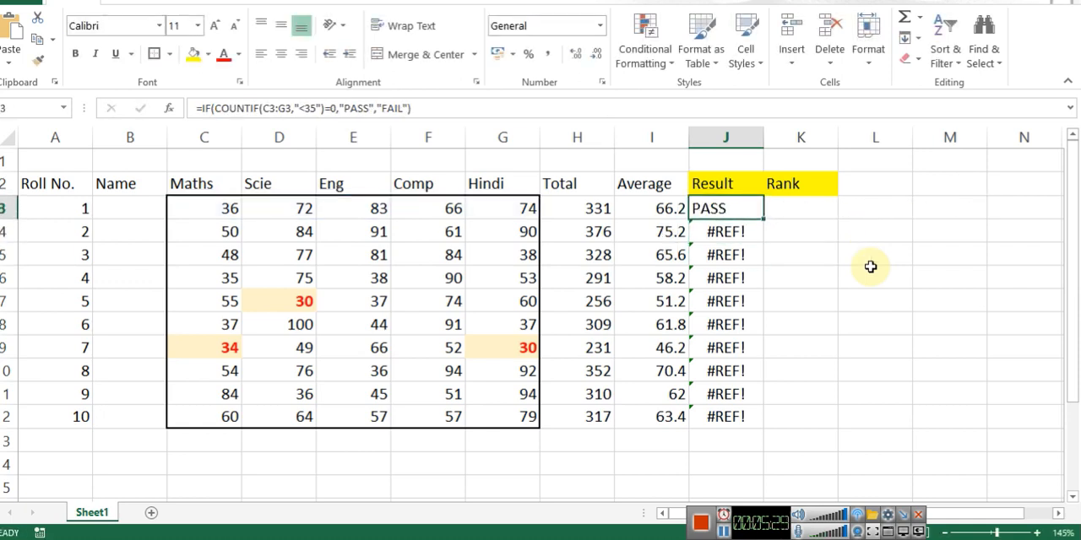
{"action": "double_click", "coordinate": [764, 218]}
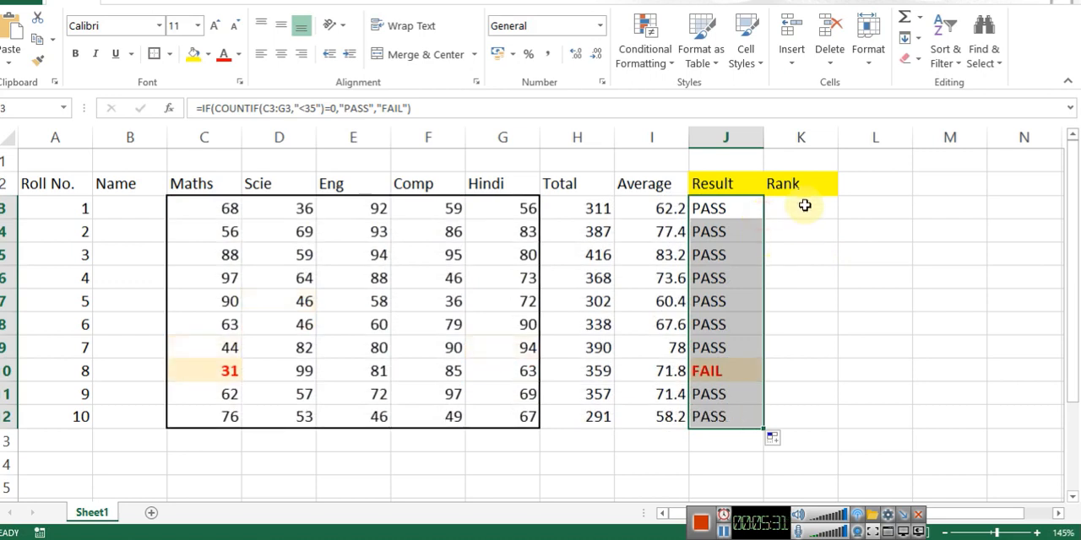
Step: Review how the COUNTIF condition is nested inside the IF formula in J3
{"action": "left_click", "coordinate": [802, 207]}
{"action": "key", "text": "Left"}
{"action": "key", "text": "F2"}
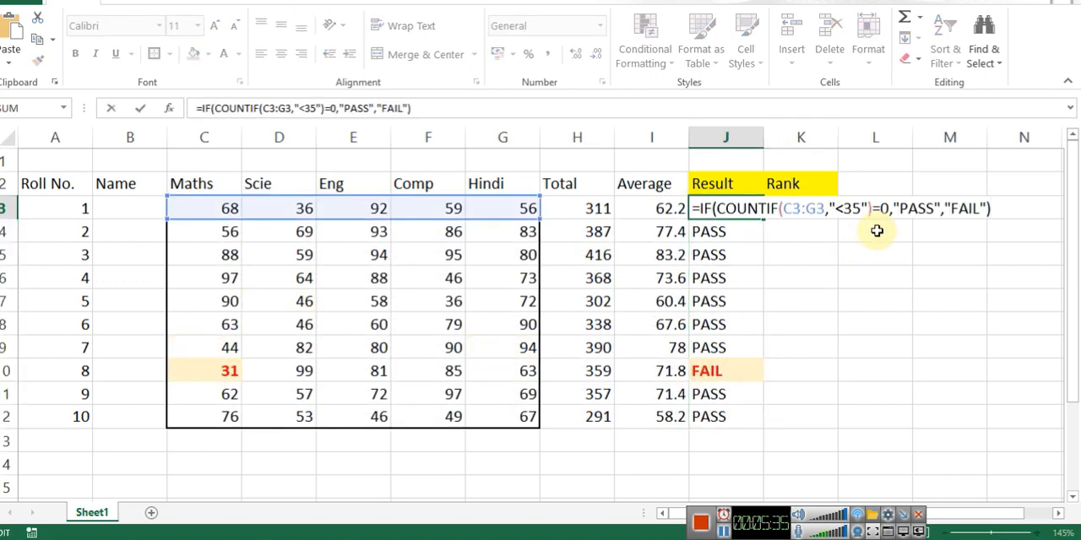
{"action": "key", "text": "Escape"}
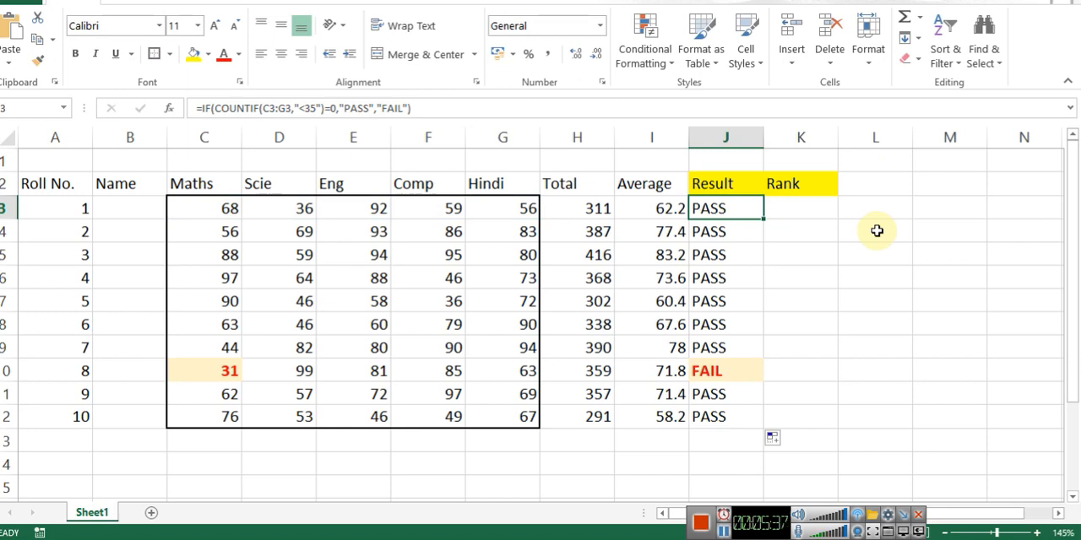
{"action": "key", "text": "F2"}
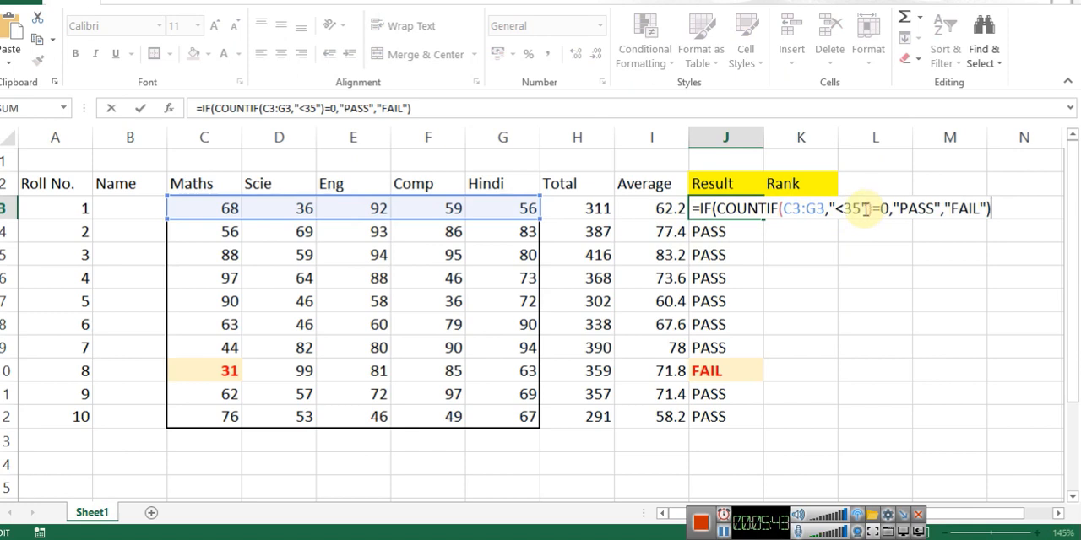
{"action": "key", "text": "Escape"}
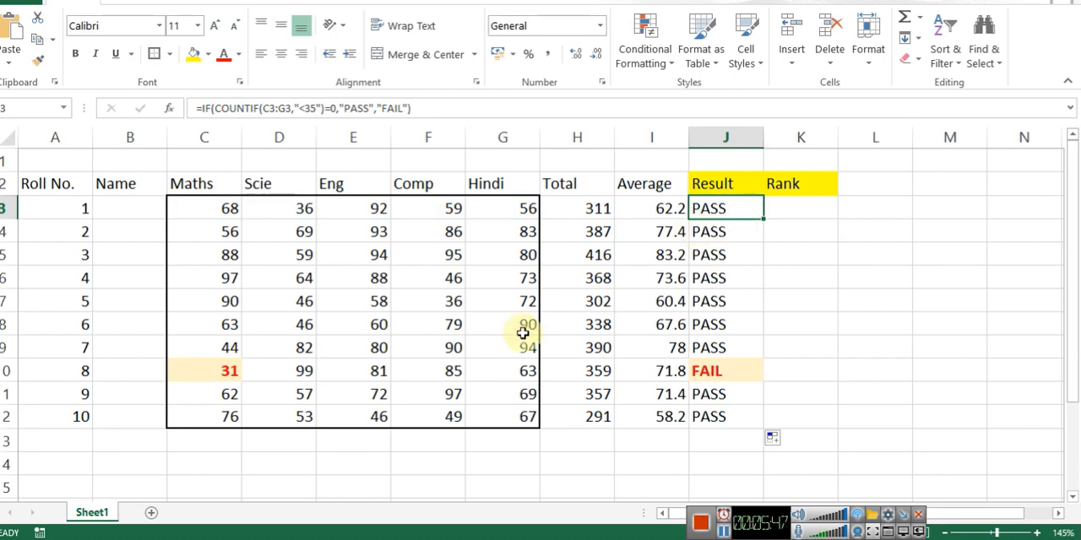
{"action": "left_click", "coordinate": [819, 253]}
{"action": "key", "text": "Up"}
{"action": "key", "text": "Up"}
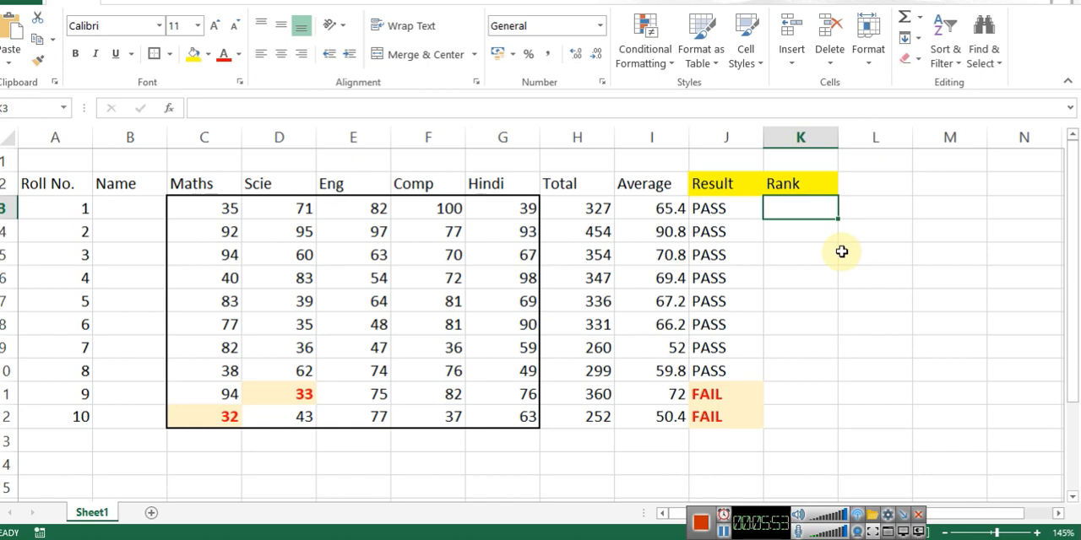
{"action": "key", "text": "Left"}
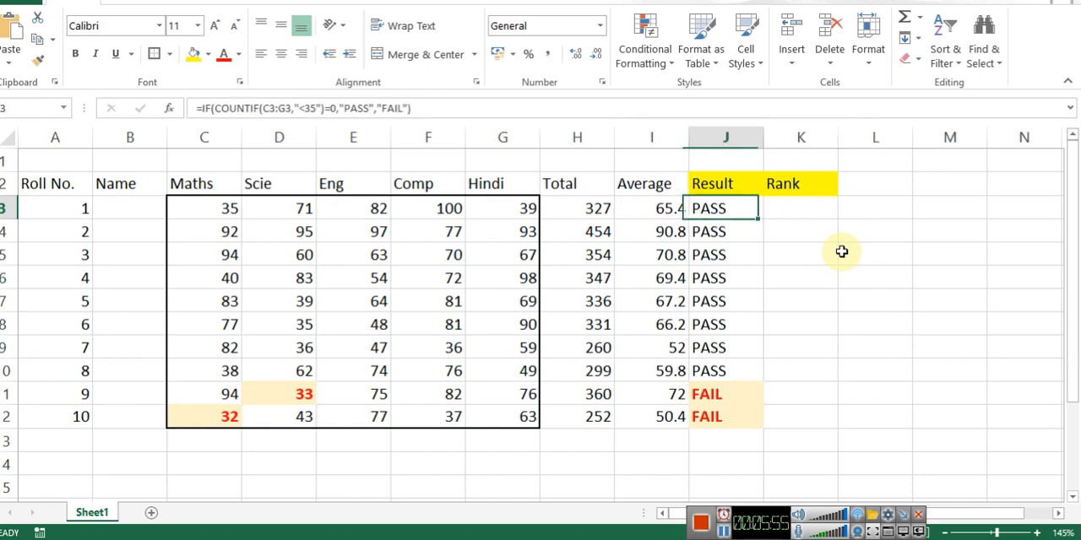
{"action": "key", "text": "Right"}
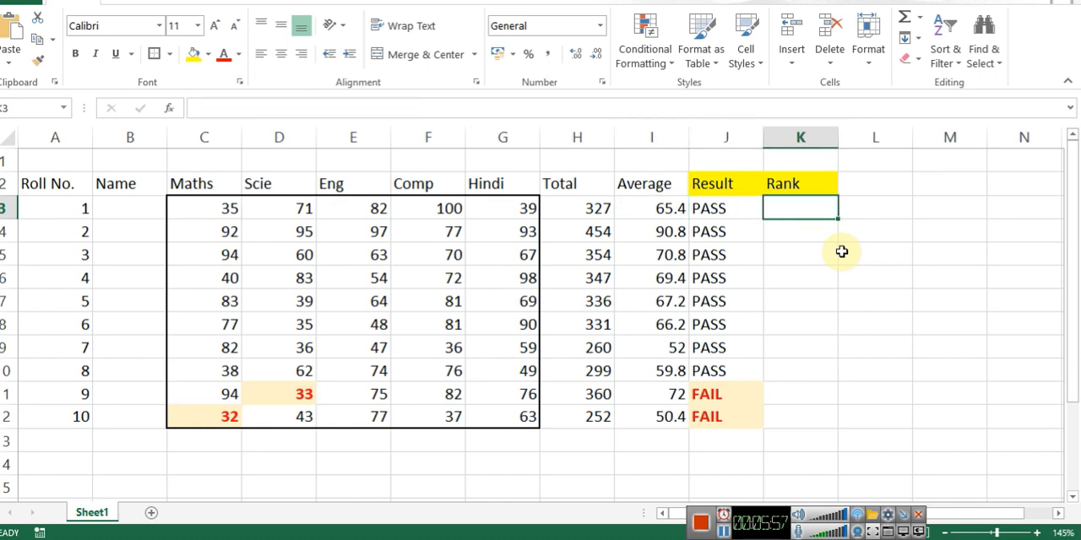
{"action": "type", "text": "=RANK.AVG("}
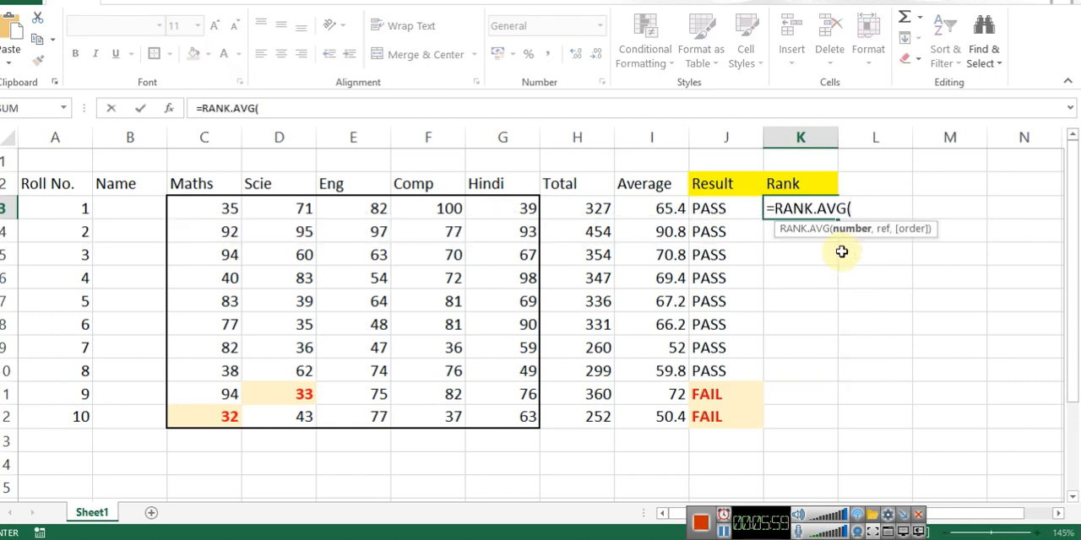
{"action": "key", "text": "Escape"}
Step: Enter =RANK(I3,I3:I12) in K3 to rank roll number 1's average among all the averages
{"action": "type", "text": "=RANK"}
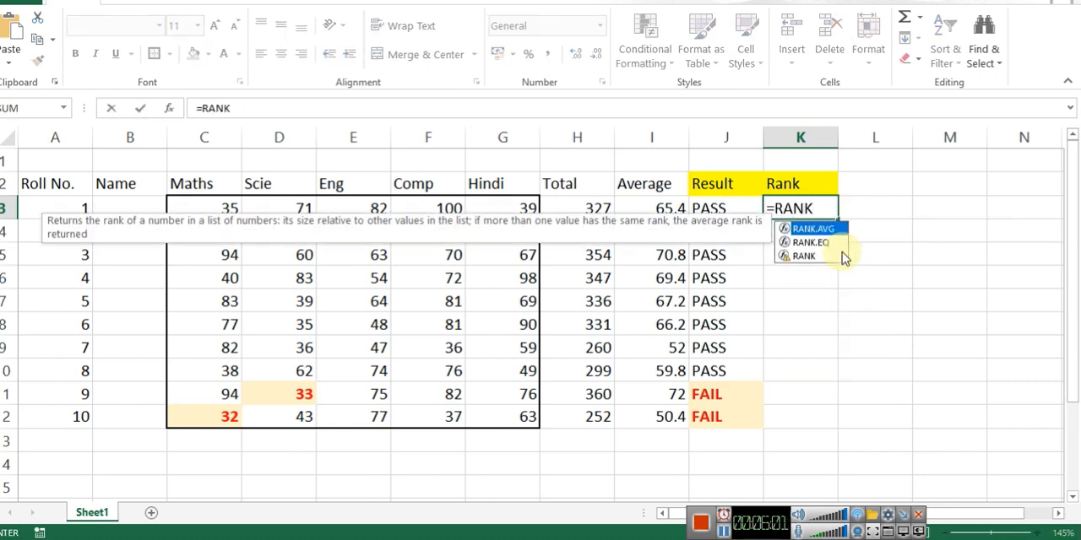
{"action": "key", "text": "Down"}
{"action": "key", "text": "Down"}
{"action": "key", "text": "Tab"}
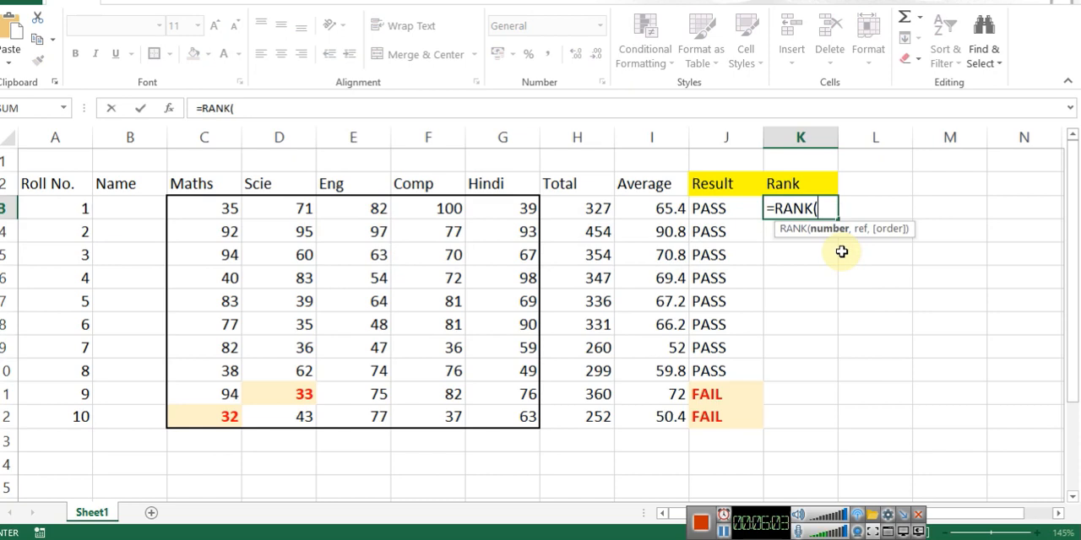
{"action": "key", "text": "Left"}
{"action": "key", "text": "Left"}
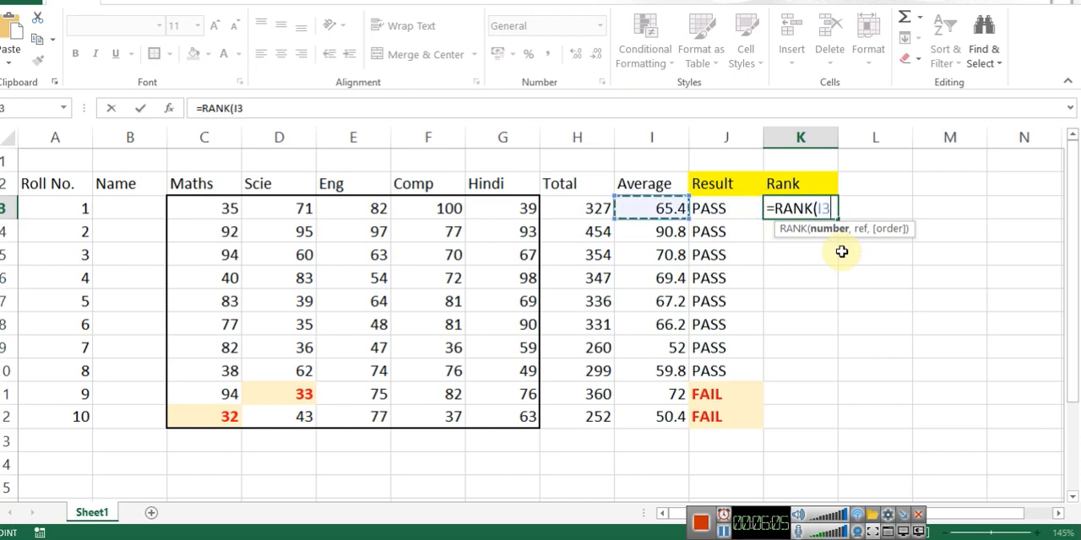
{"action": "type", "text": ","}
{"action": "key", "text": "Left"}
{"action": "key", "text": "Left"}
{"action": "key", "text": "ctrl+shift+Down"}
{"action": "type", "text": ")"}
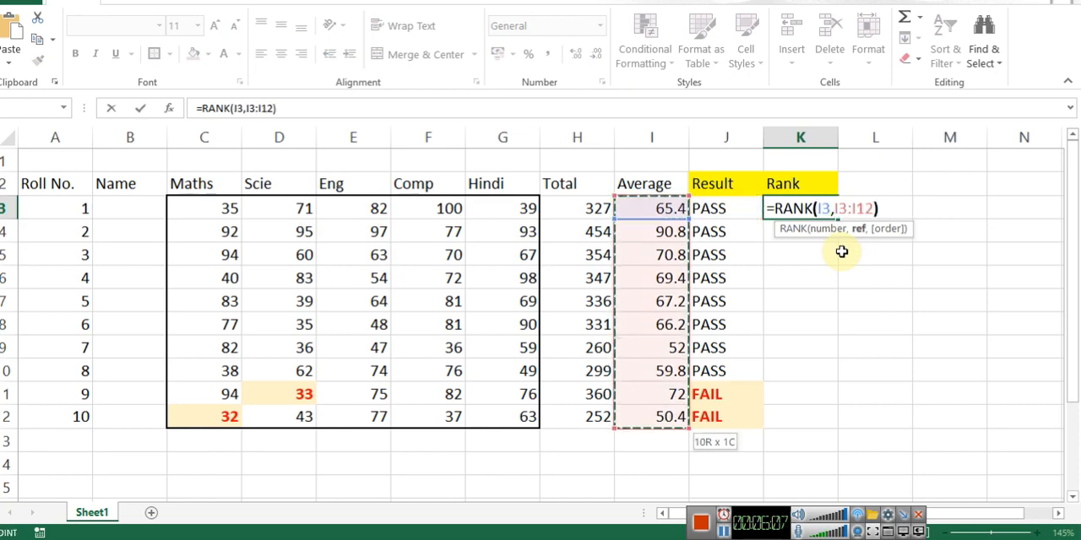
{"action": "key", "text": "ctrl+Return"}
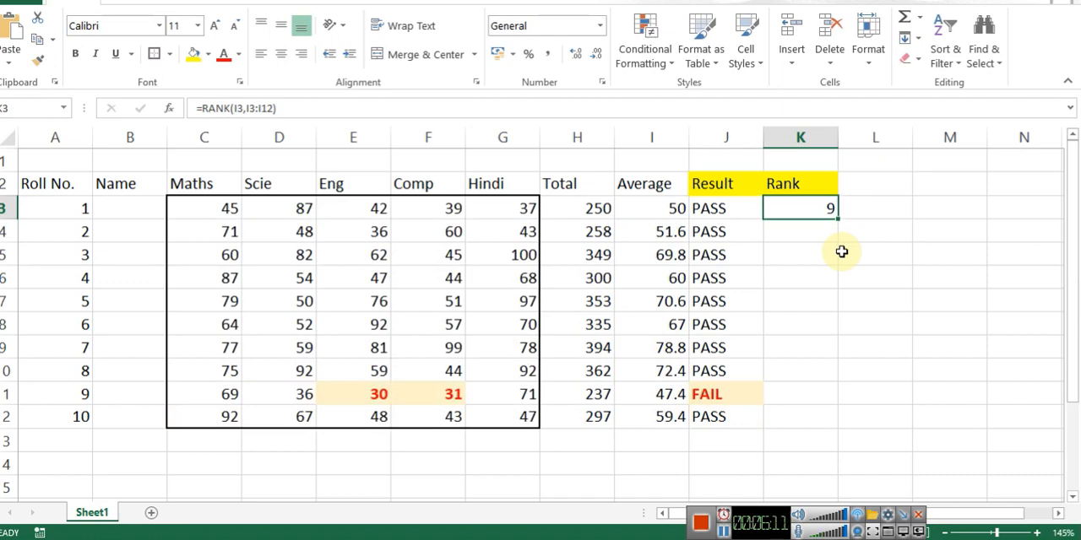
Step: Make the reference range in K3's rank formula absolute as $I$3:$I$12
{"action": "key", "text": "F2"}
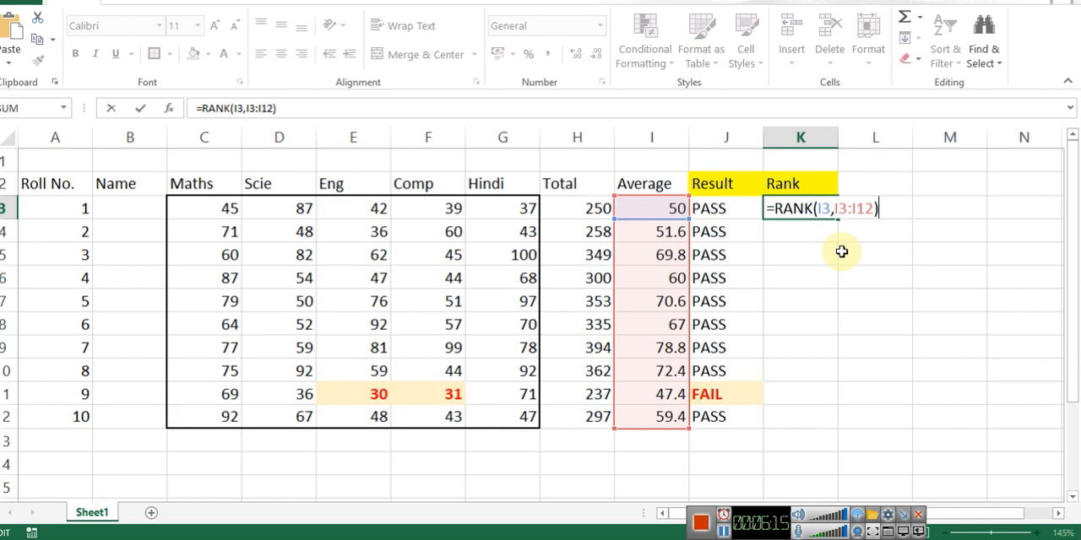
{"action": "key", "text": "Left"}
{"action": "key", "text": "Left"}
{"action": "key", "text": "Left"}
{"action": "key", "text": "Left"}
{"action": "key", "text": "Left"}
{"action": "key", "text": "Left"}
{"action": "key", "text": "Left"}
{"action": "key", "text": "shift+Right"}
{"action": "key", "text": "shift+Right"}
{"action": "key", "text": "shift+Right"}
{"action": "key", "text": "shift+Right"}
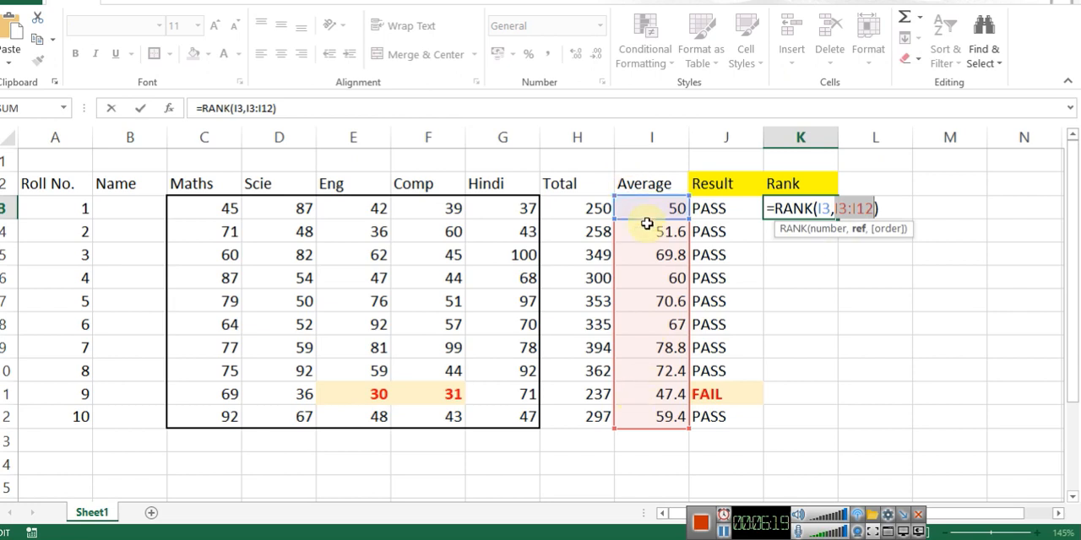
{"action": "key", "text": "Left"}
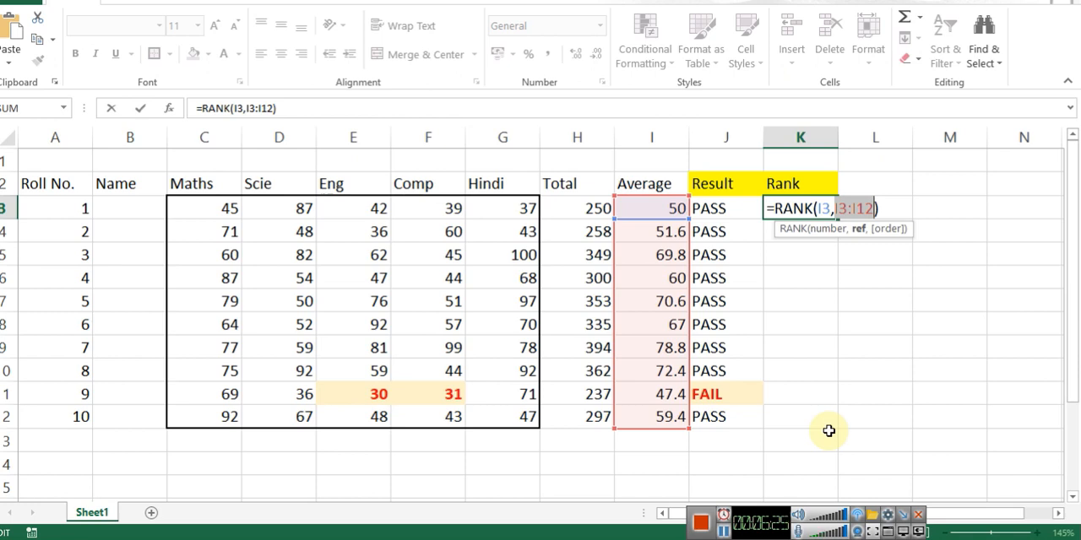
{"action": "key", "text": "F4"}
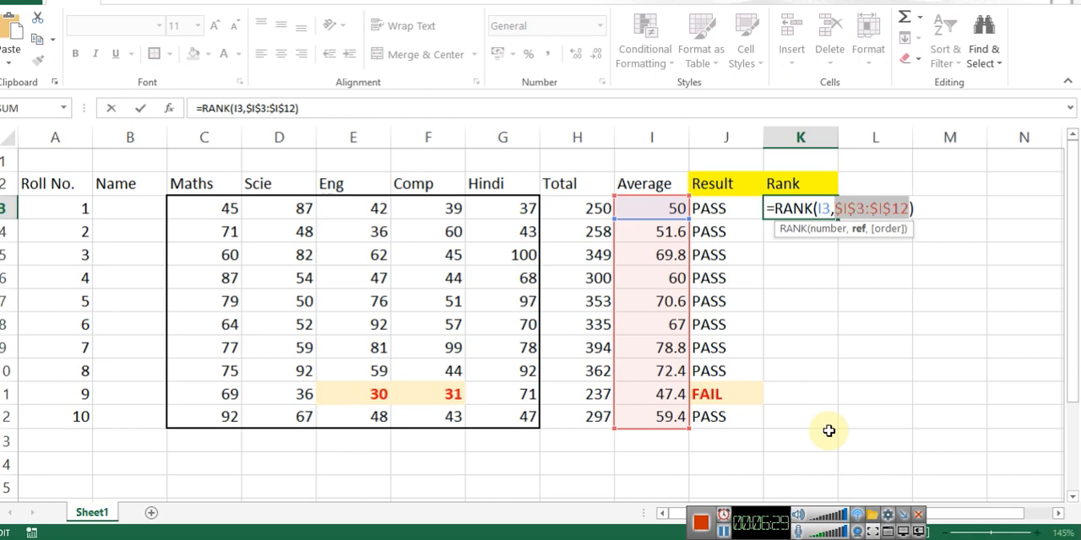
{"action": "key", "text": "Return"}
{"action": "key", "text": "Up"}
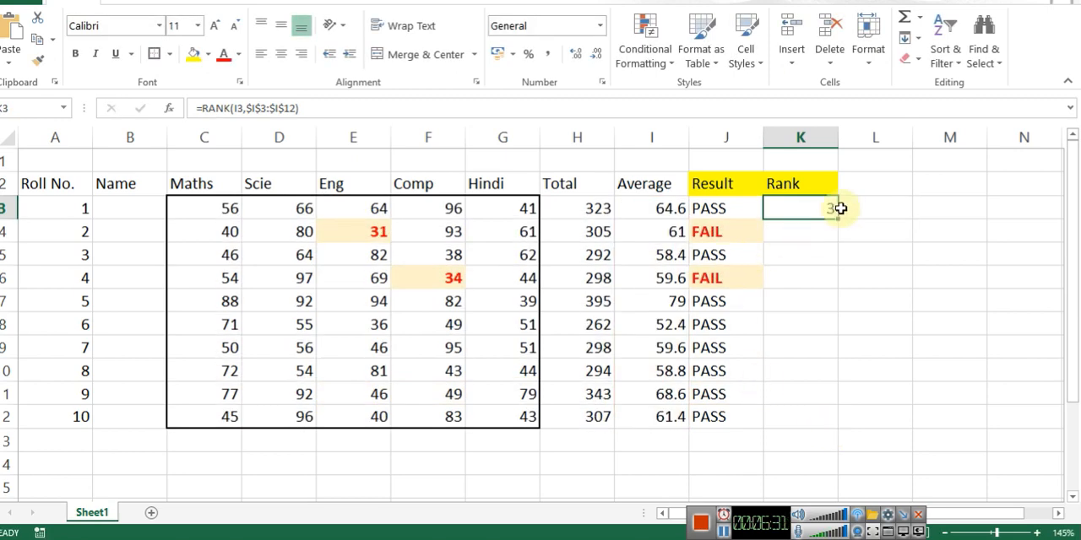
Step: Copy the rank formula from K3 into K4 and inspect the references in the copy
{"action": "left_click_drag", "start_coordinate": [837, 219], "coordinate": [833, 234]}
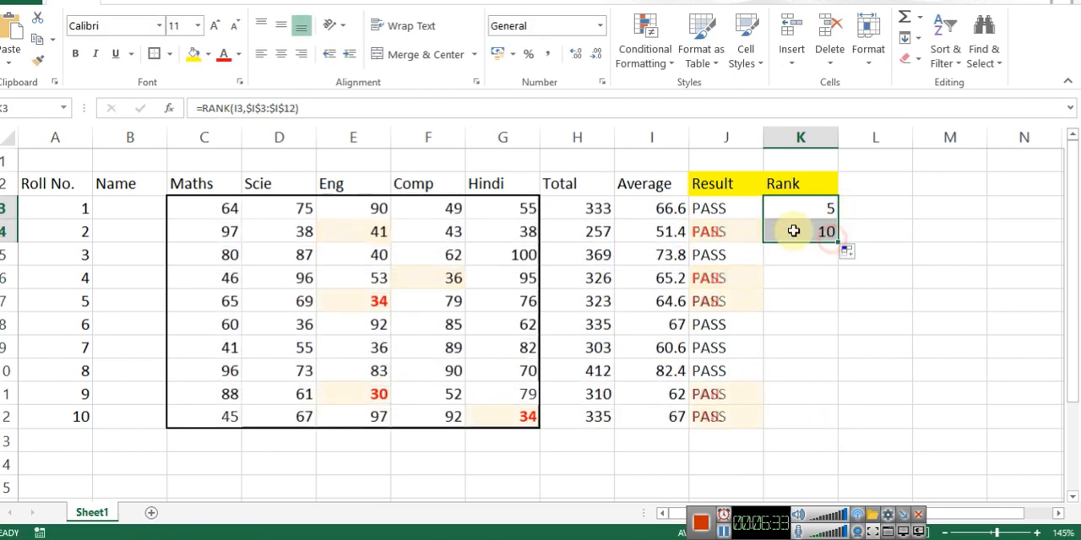
{"action": "double_click", "coordinate": [794, 231]}
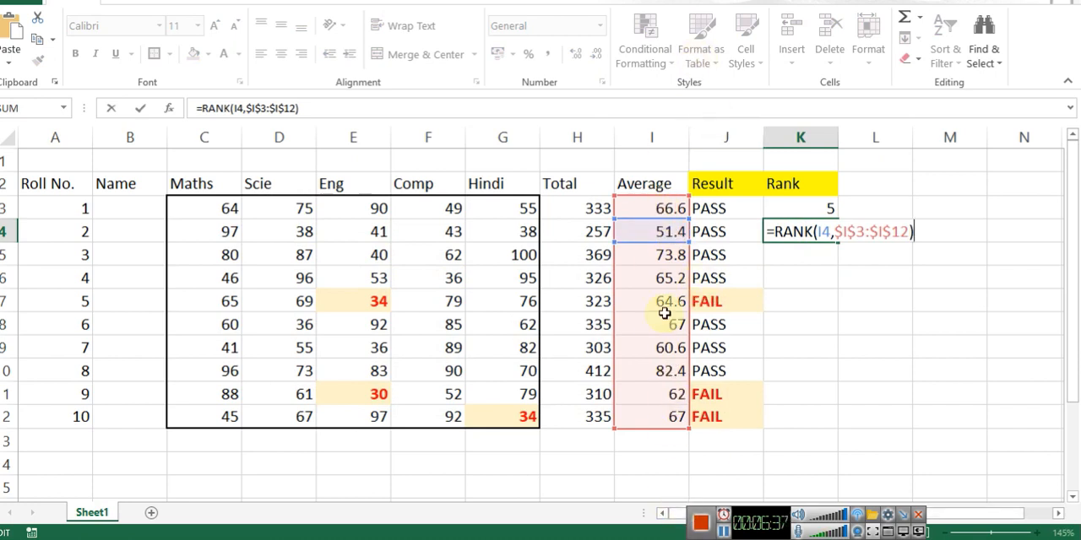
{"action": "key", "text": "Return"}
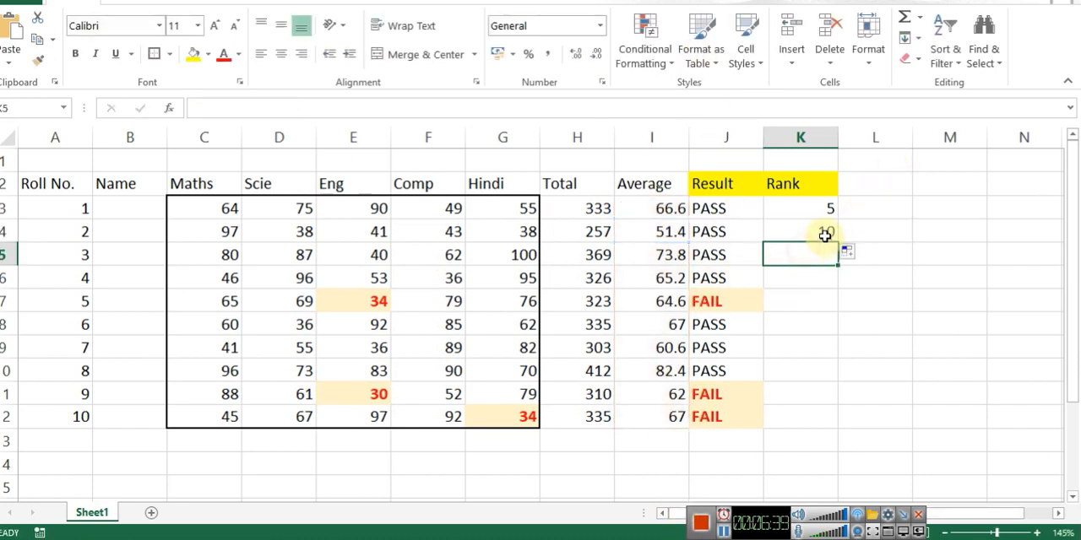
Step: Copy the rank formula in K4 down to row 12 to rank the remaining roll numbers
{"action": "left_click", "coordinate": [826, 234]}
{"action": "left_click_drag", "start_coordinate": [837, 243], "coordinate": [833, 429]}
{"action": "left_click", "coordinate": [893, 273]}
{"action": "key", "text": "Left"}
{"action": "key", "text": "ctrl+Up"}
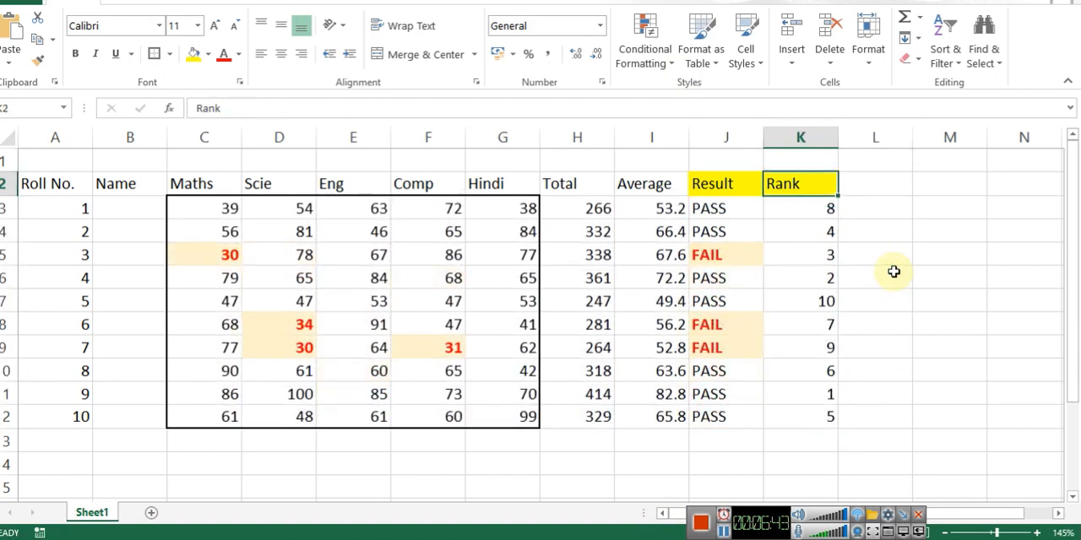
Step: Review the rank formulas for roll numbers 1 and 9 in K3 and K11
{"action": "key", "text": "Down"}
{"action": "key", "text": "F2"}
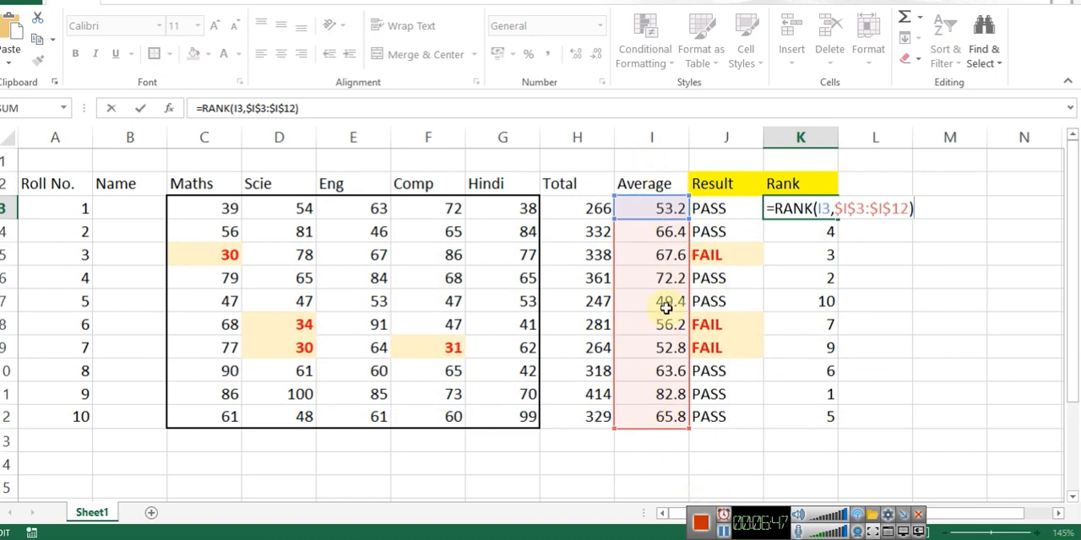
{"action": "key", "text": "Escape"}
{"action": "left_click", "coordinate": [826, 393]}
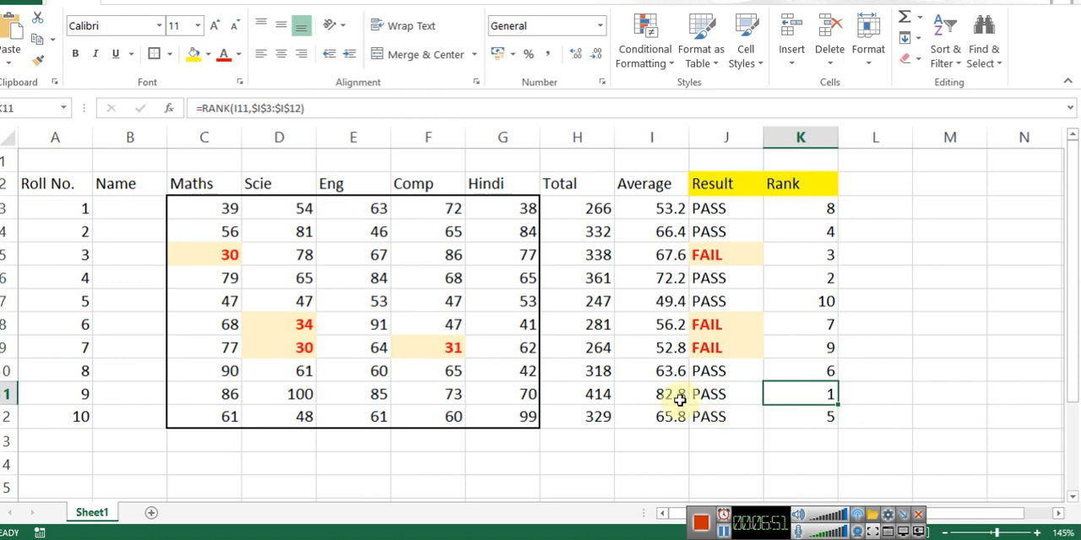
{"action": "double_click", "coordinate": [772, 403]}
{"action": "key", "text": "Escape"}
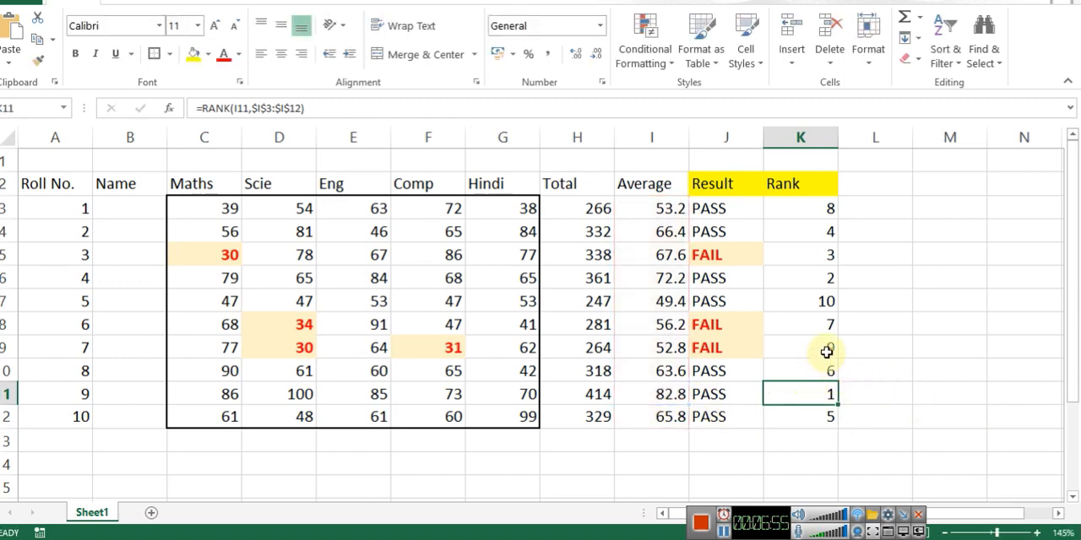
Step: Compare the ranks of roll numbers 5 and 6 with their marks and results in rows 7 and 8
{"action": "left_click", "coordinate": [833, 318]}
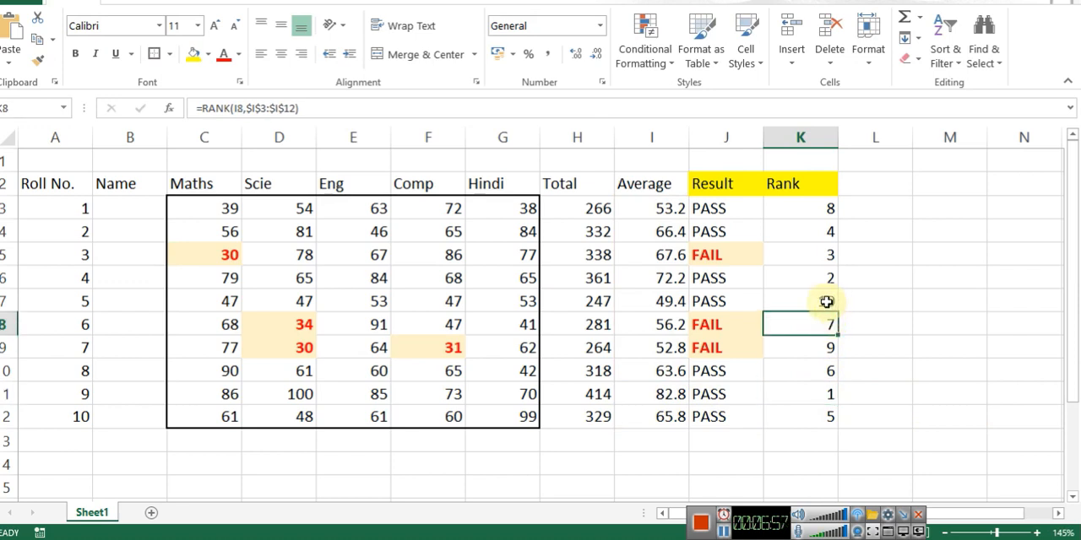
{"action": "left_click", "coordinate": [816, 301]}
{"action": "key", "text": "Down"}
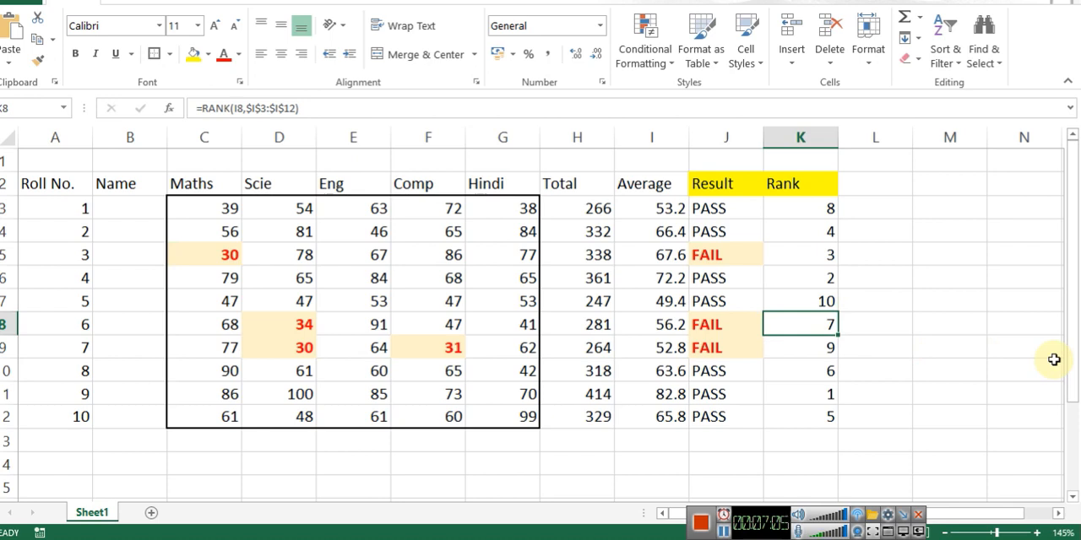
{"action": "key", "text": "Left"}
{"action": "key", "text": "Left"}
{"action": "key", "text": "Left"}
{"action": "key", "text": "Left"}
{"action": "key", "text": "Left"}
{"action": "key", "text": "Left"}
{"action": "key", "text": "Left"}
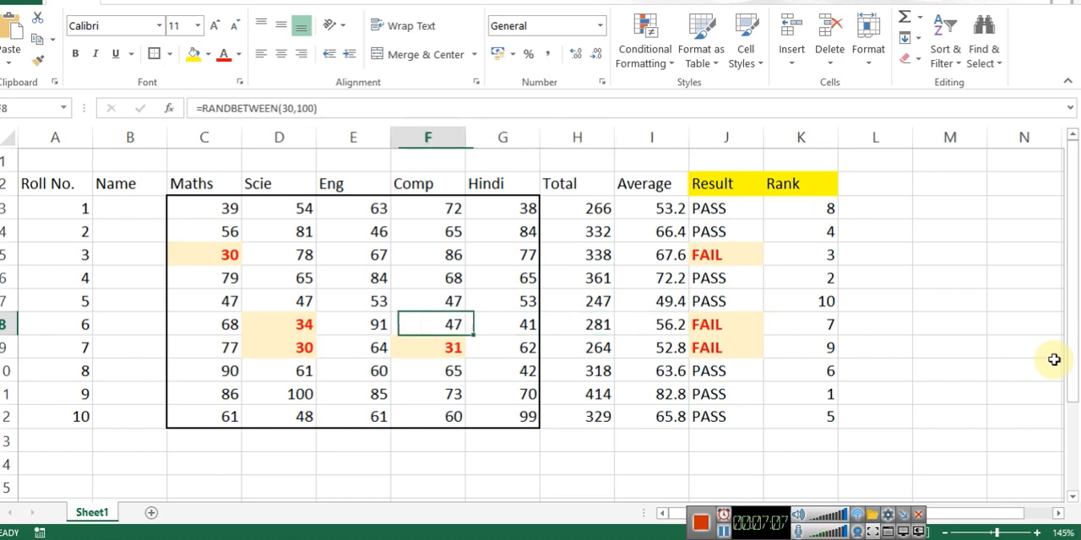
{"action": "key", "text": "Right"}
{"action": "key", "text": "Right"}
{"action": "key", "text": "Right"}
{"action": "key", "text": "Right"}
{"action": "key", "text": "Right"}
{"action": "key", "text": "Right"}
{"action": "key", "text": "Right"}
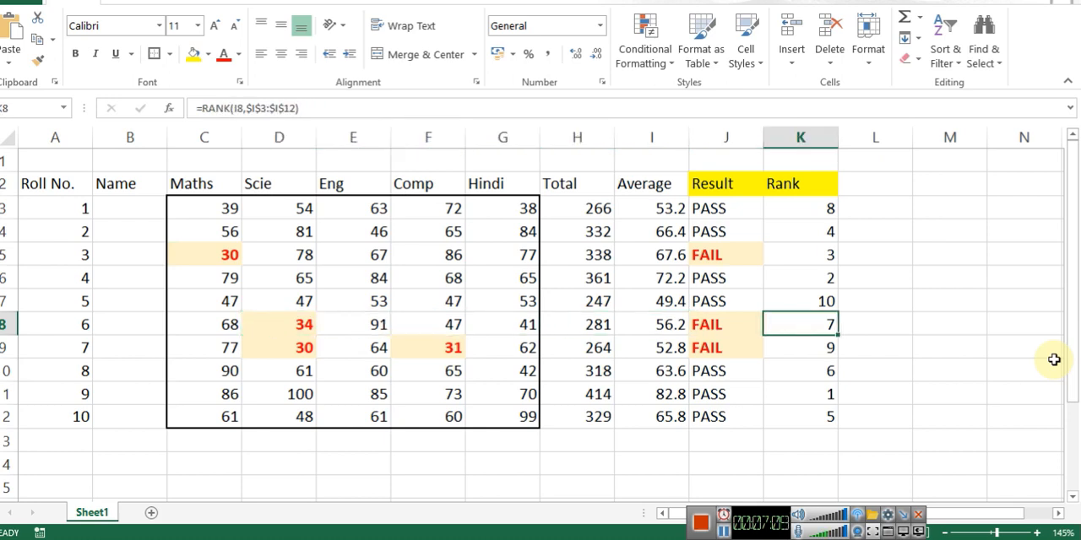
{"action": "key", "text": "Up"}
{"action": "key", "text": "Left"}
{"action": "key", "text": "Left"}
{"action": "key", "text": "Left"}
{"action": "key", "text": "Left"}
{"action": "key", "text": "Left"}
{"action": "key", "text": "Left"}
{"action": "key", "text": "Left"}
{"action": "key", "text": "Left"}
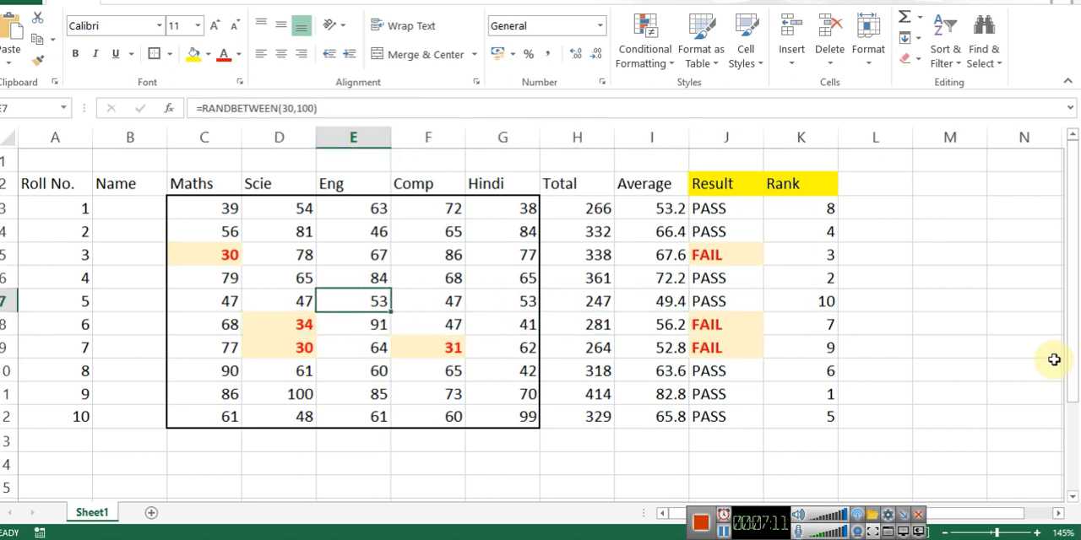
{"action": "key", "text": "Right"}
{"action": "key", "text": "Right"}
{"action": "key", "text": "Right"}
{"action": "key", "text": "Right"}
{"action": "key", "text": "Right"}
{"action": "key", "text": "Right"}
{"action": "key", "text": "Right"}
{"action": "key", "text": "Right"}
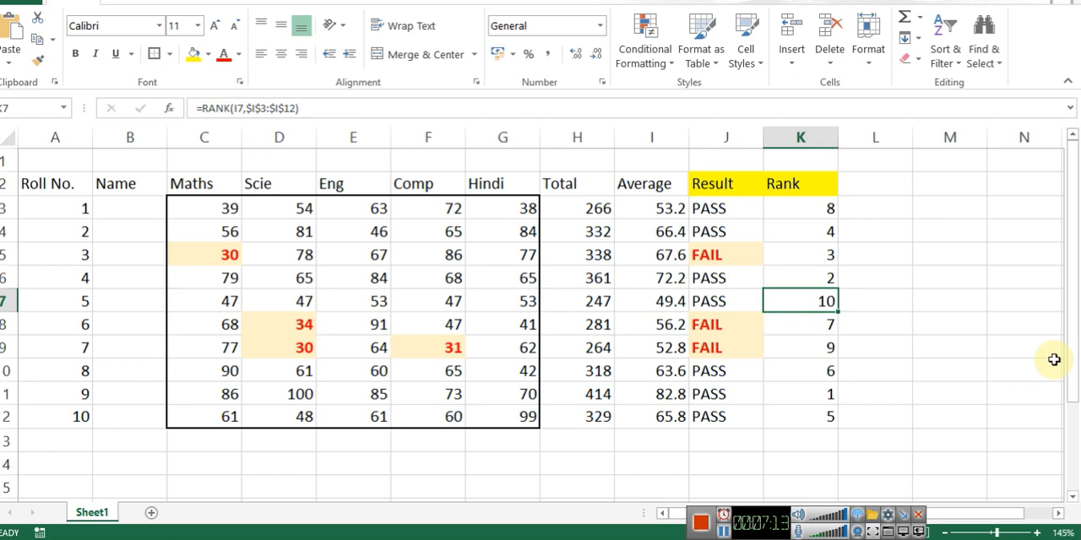
Step: Wrap the RANK function in K3 in an IF that tests J3="PASS", with the rank as its true value
{"action": "key", "text": "Up"}
{"action": "key", "text": "Up"}
{"action": "key", "text": "Up"}
{"action": "key", "text": "Up"}
{"action": "key", "text": "F2"}
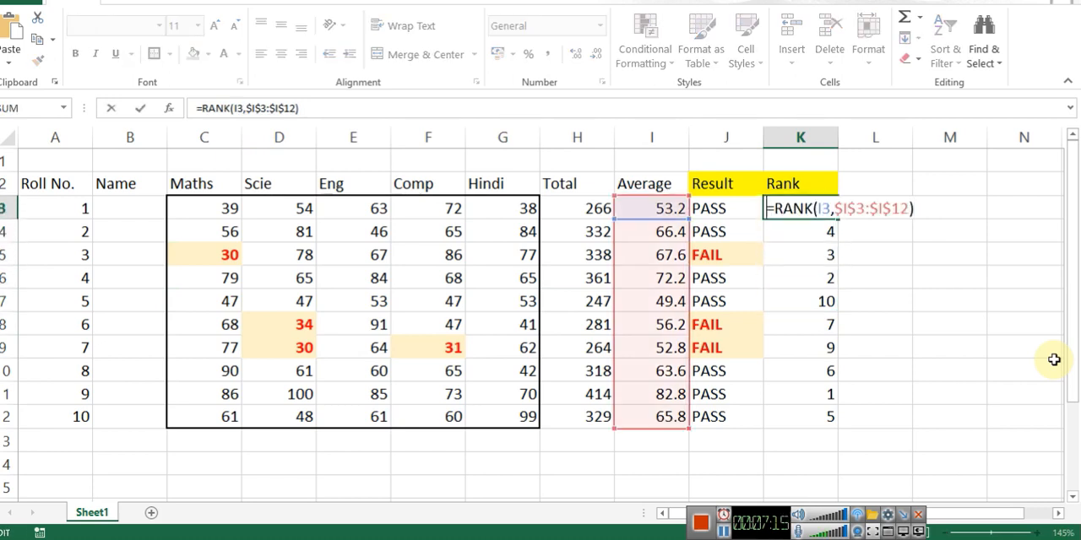
{"action": "type", "text": "IF("}
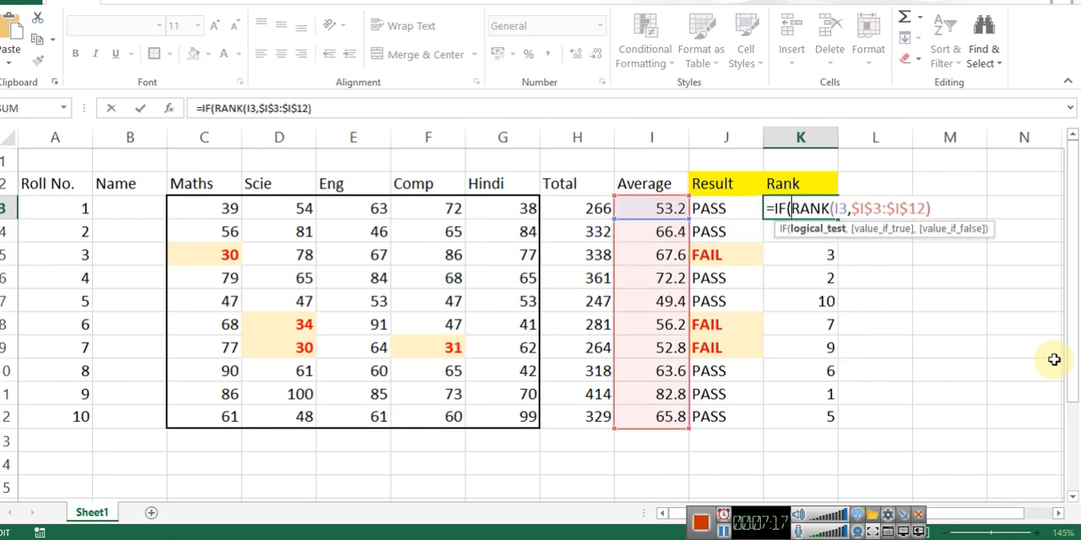
{"action": "key", "text": "Left"}
{"action": "type", "text": "=\"PASS\""}
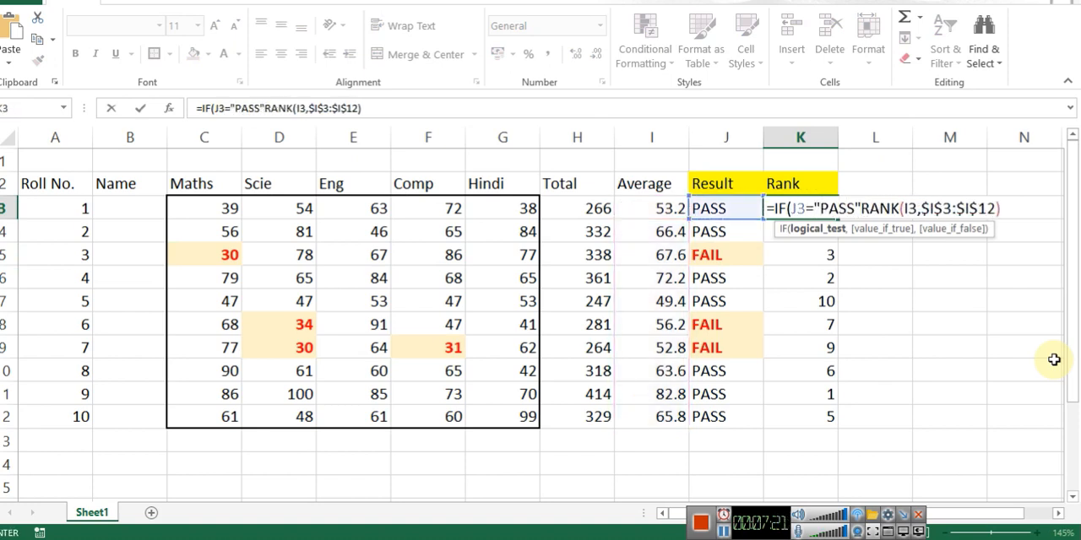
{"action": "type", "text": ","}
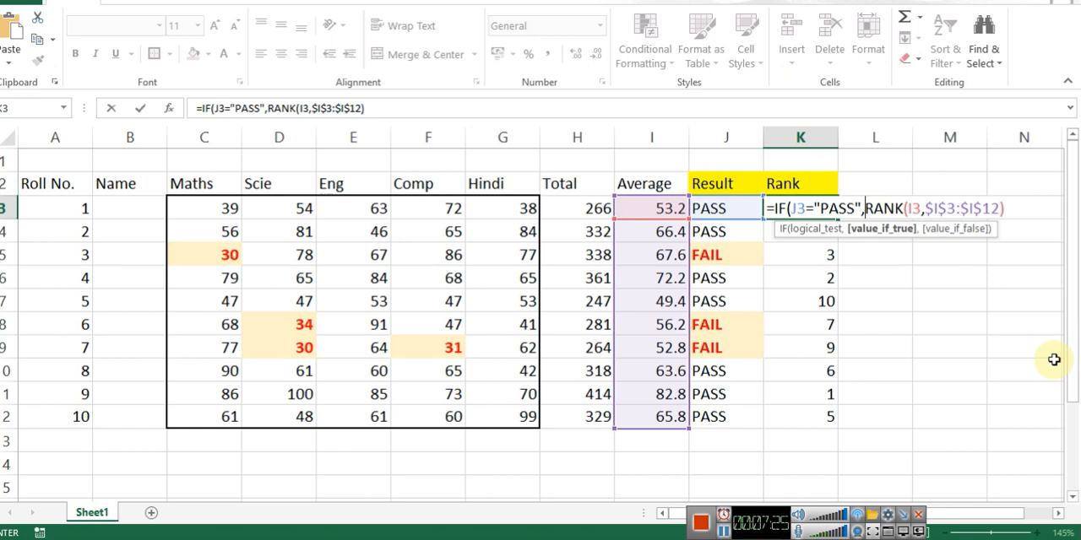
{"action": "key", "text": "Left"}
{"action": "key", "text": "Left"}
{"action": "key", "text": "Left"}
{"action": "key", "text": "BackSpace"}
{"action": "key", "text": "BackSpace"}
{"action": "key", "text": "BackSpace"}
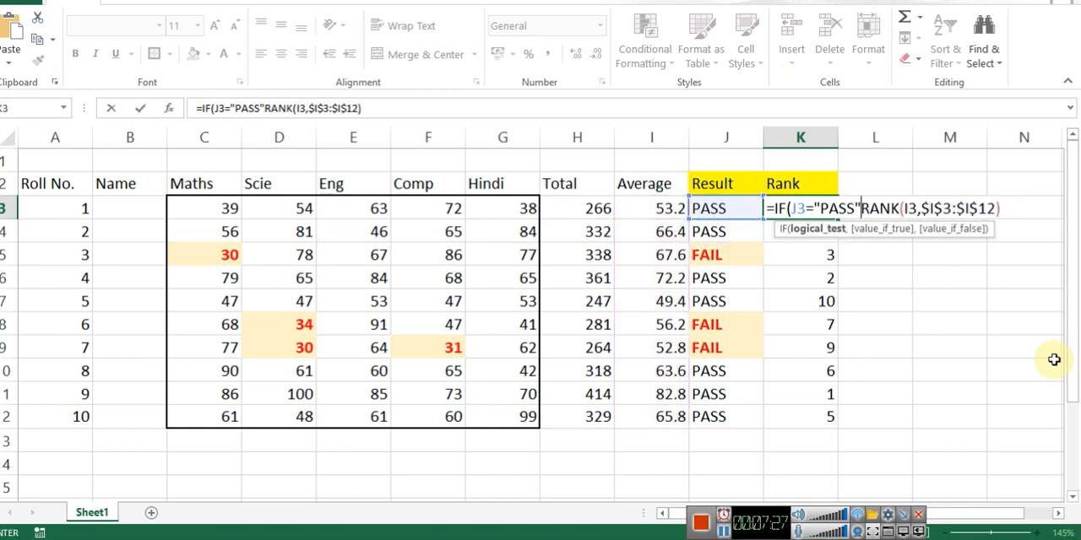
{"action": "type", "text": ","}
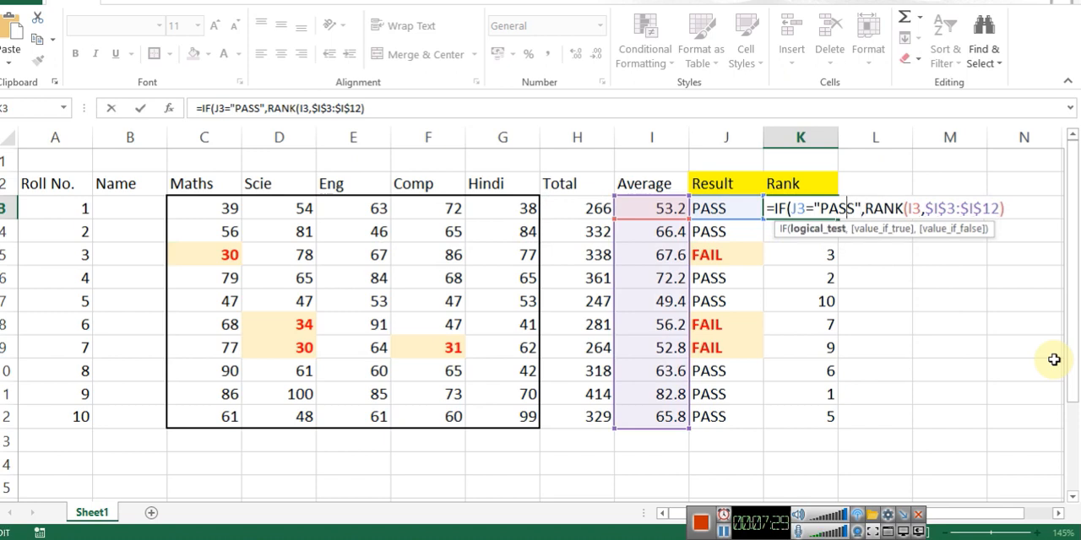
Step: Complete the IF formula in K3 with "-" as its false value and copy it down to K12
{"action": "key", "text": "Right"}
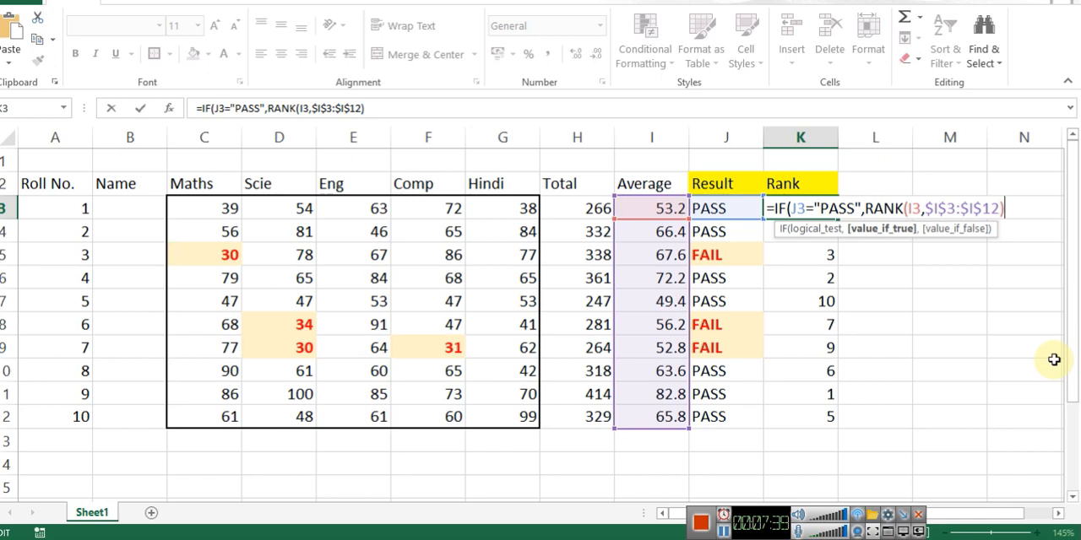
{"action": "type", "text": ",\"-"}
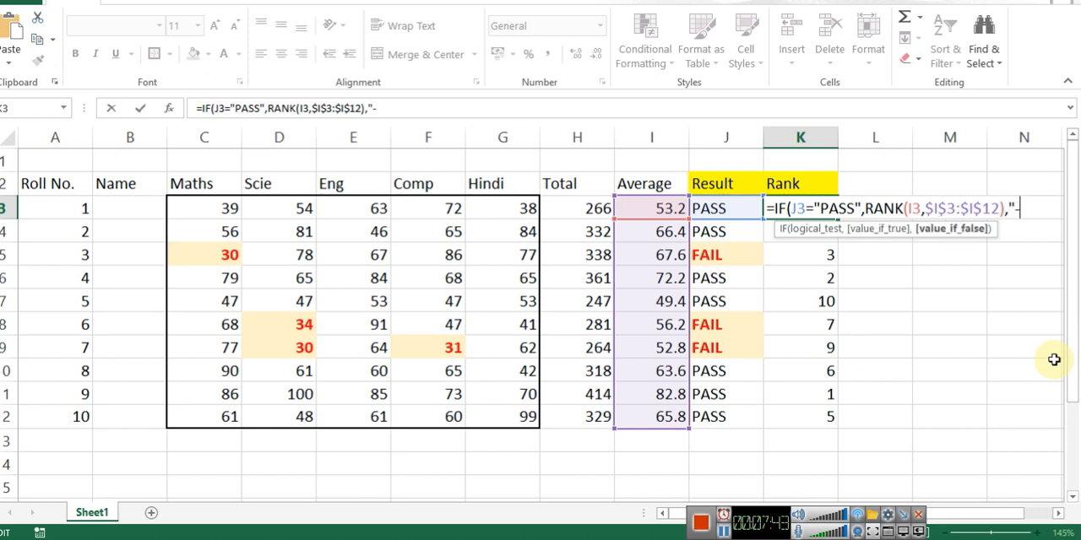
{"action": "type", "text": "\")"}
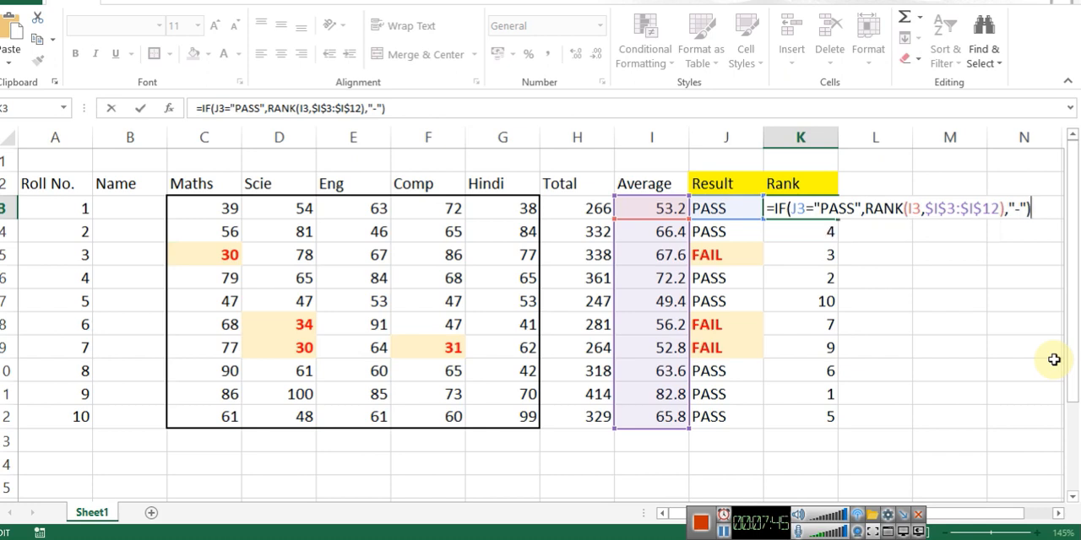
{"action": "key", "text": "Return"}
{"action": "key", "text": "Up"}
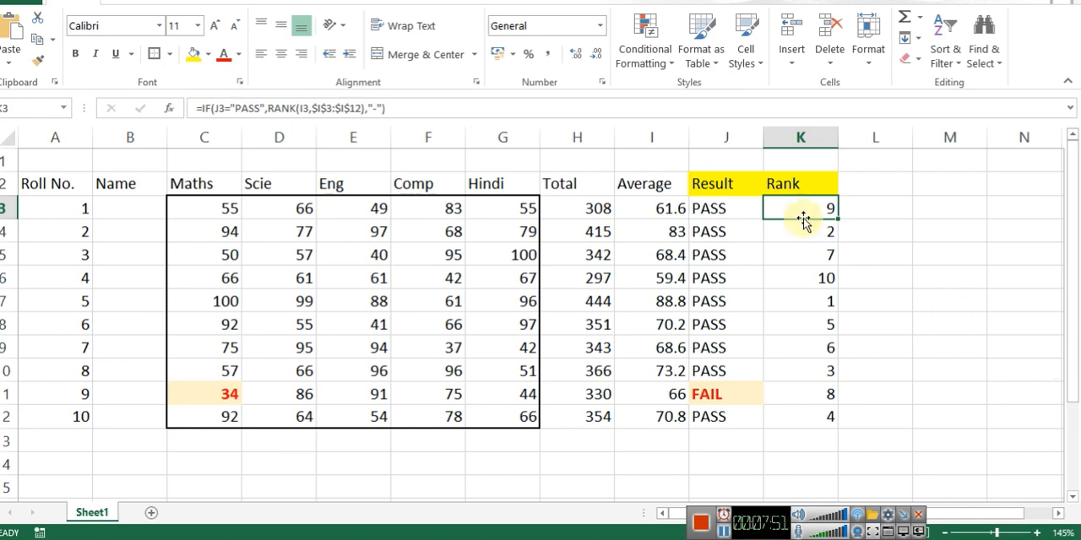
{"action": "left_click_drag", "start_coordinate": [839, 222], "coordinate": [861, 417]}
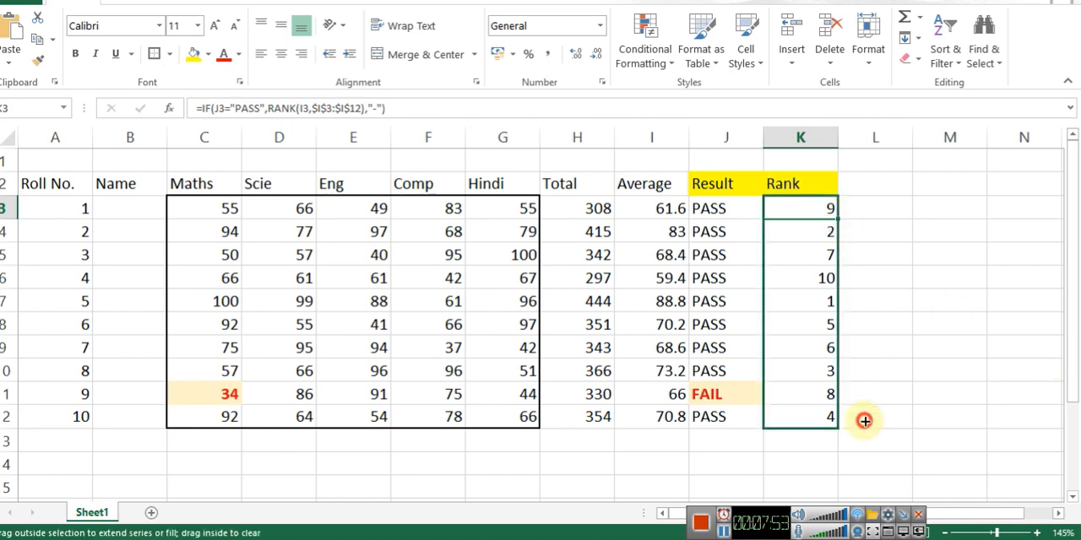
{"action": "left_click", "coordinate": [907, 203]}
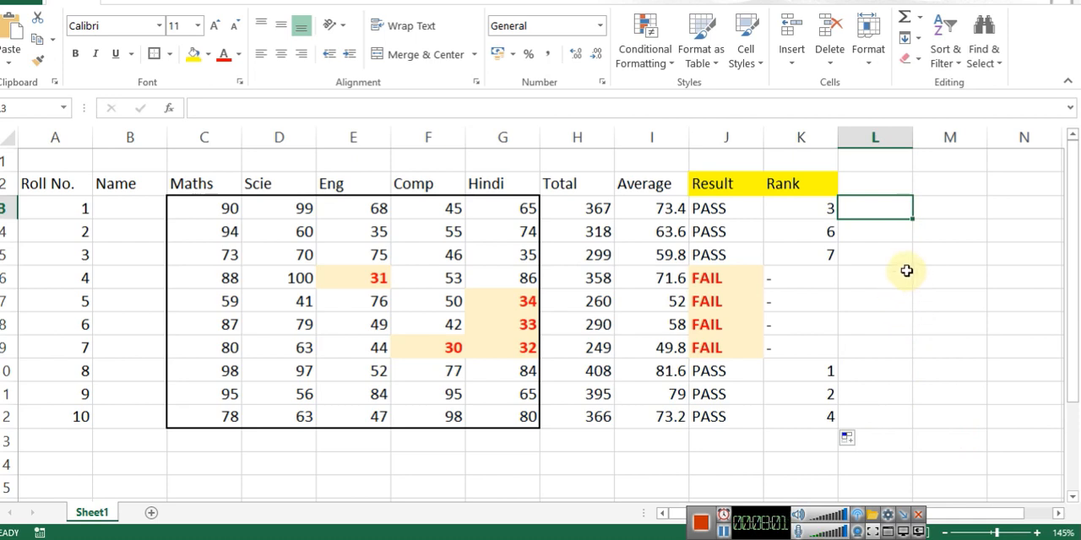
Step: Compare the averages of roll numbers 4 and 2 with their results and ranks
{"action": "left_click", "coordinate": [658, 276]}
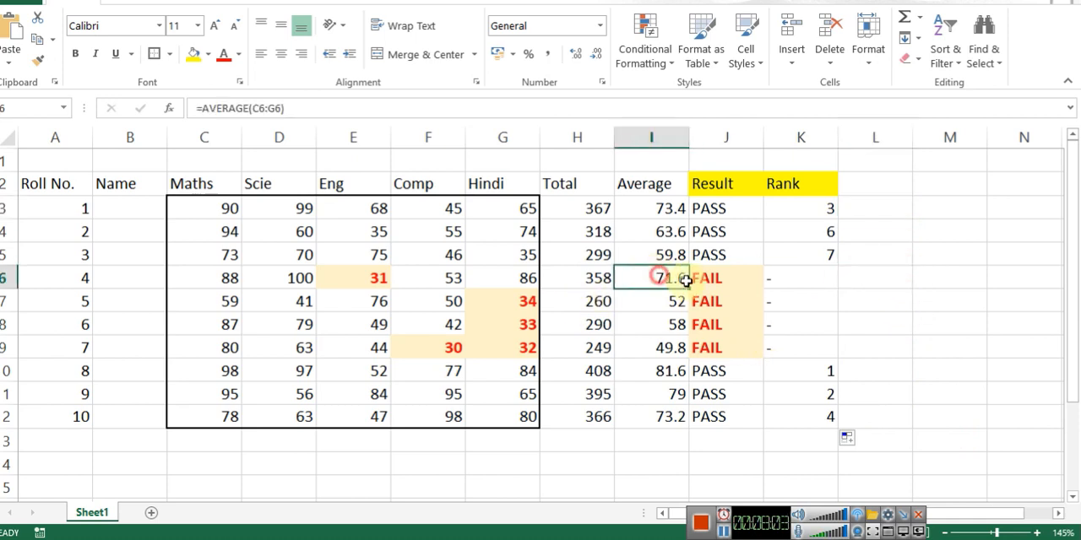
{"action": "left_click", "coordinate": [677, 232]}
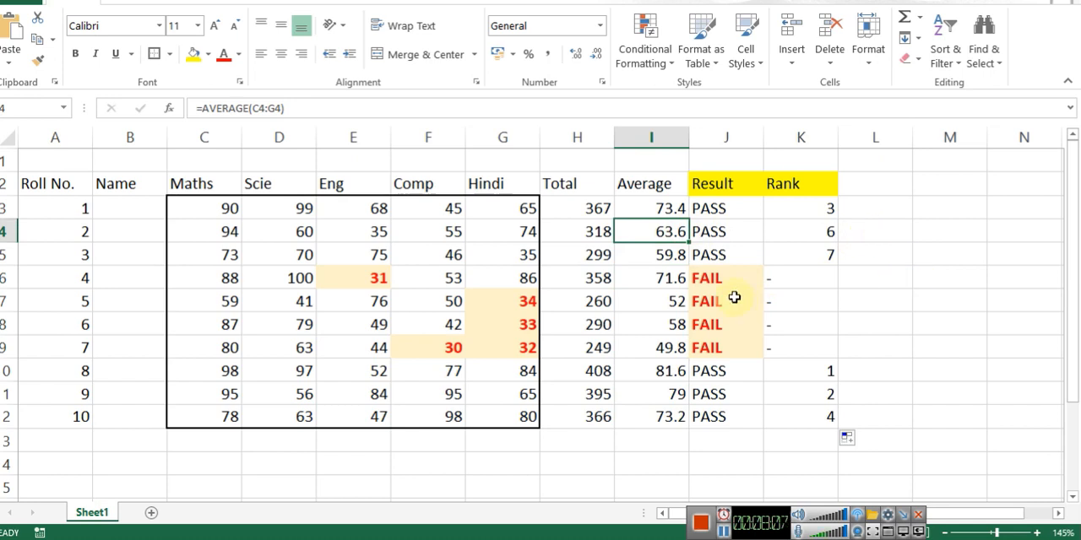
{"action": "left_click", "coordinate": [326, 250]}
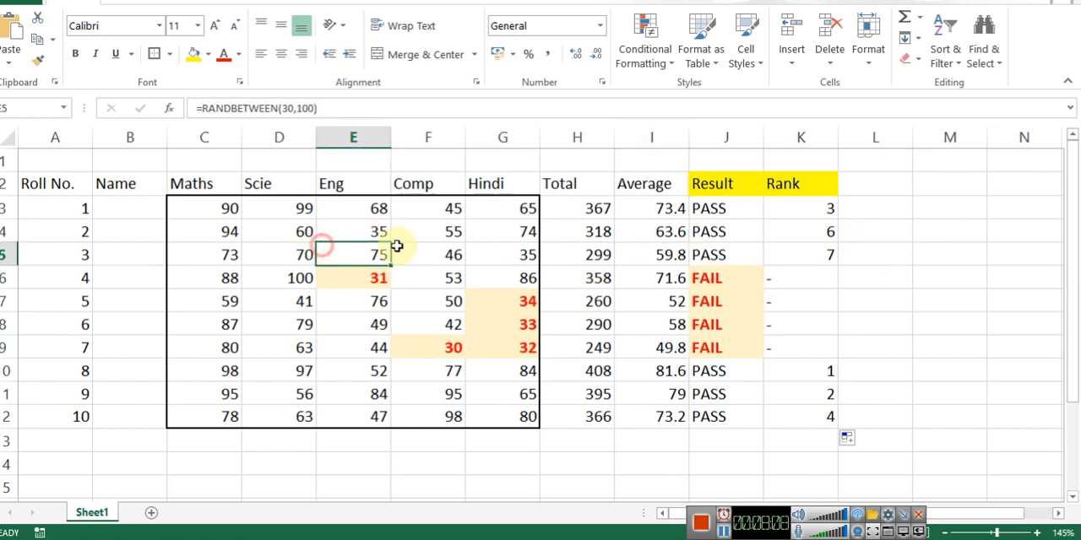
Step: Recalculate the sheet twice to generate new random marks
{"action": "left_click", "coordinate": [1000, 275]}
{"action": "key", "text": "F9"}
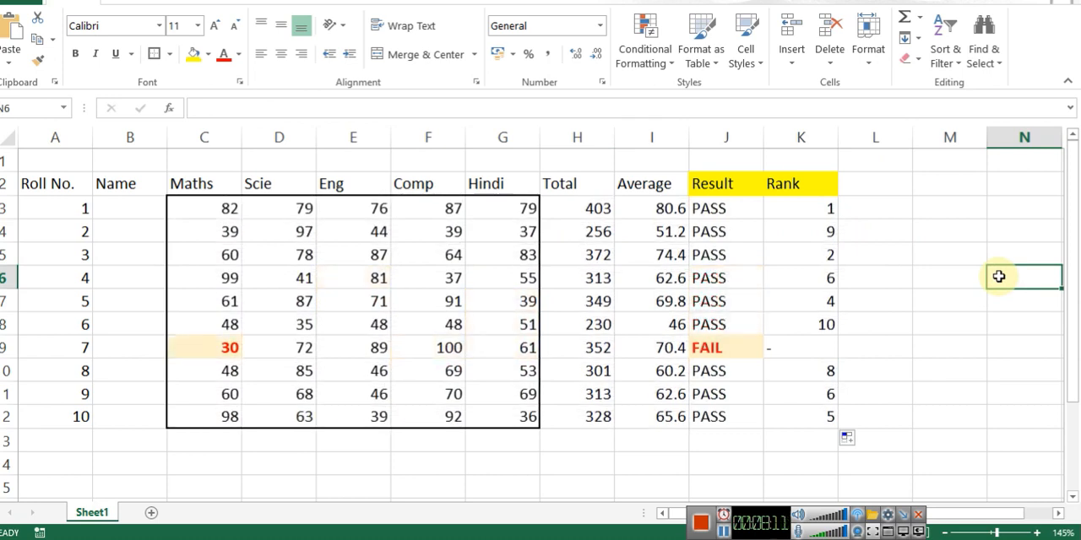
{"action": "key", "text": "F9"}
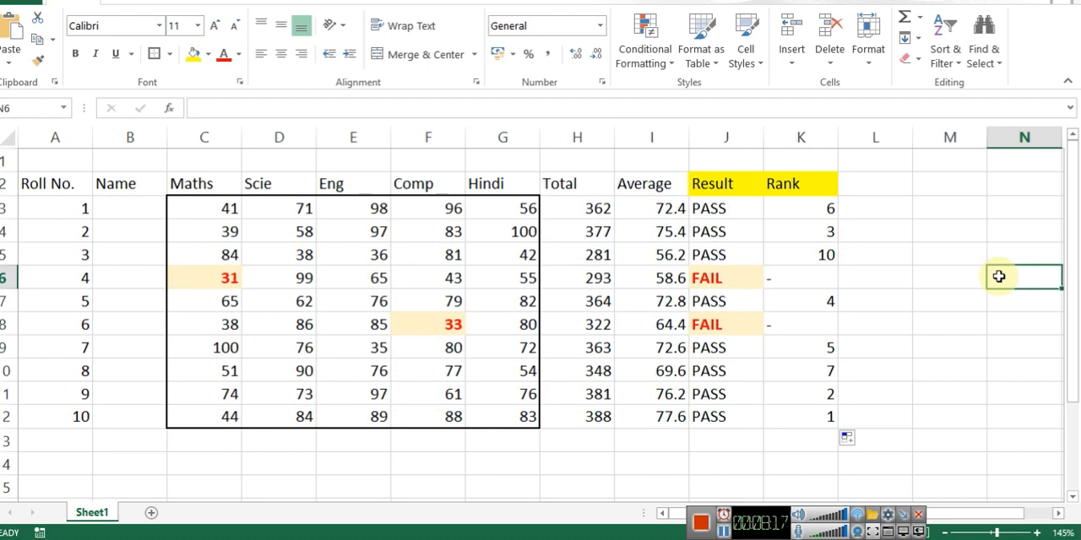
Step: Replace the RANDBETWEEN formulas in the marks range C3:G12 with their fixed values
{"action": "left_click_drag", "start_coordinate": [222, 212], "coordinate": [500, 418]}
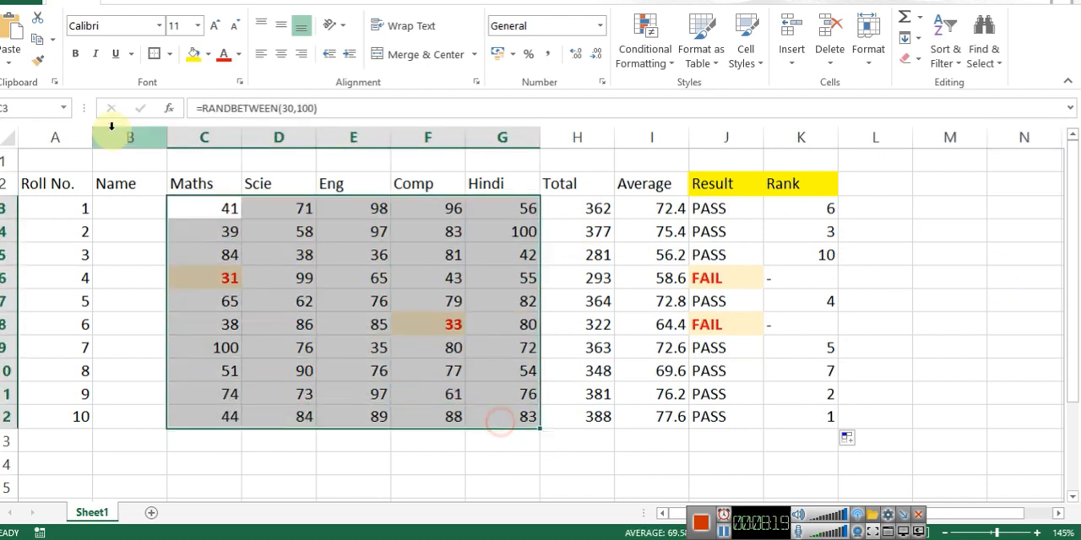
{"action": "left_click", "coordinate": [47, 50]}
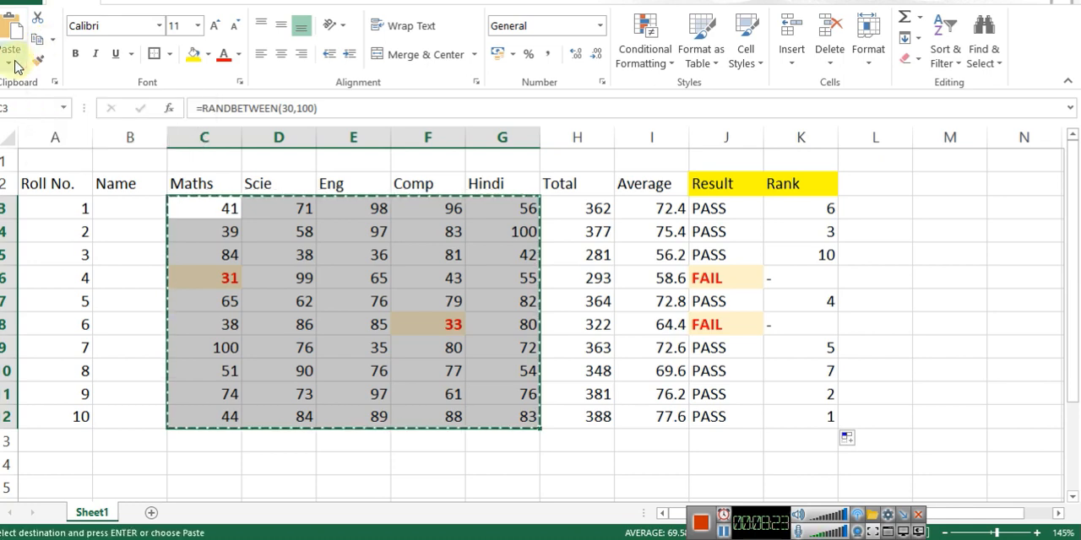
{"action": "left_click", "coordinate": [10, 63]}
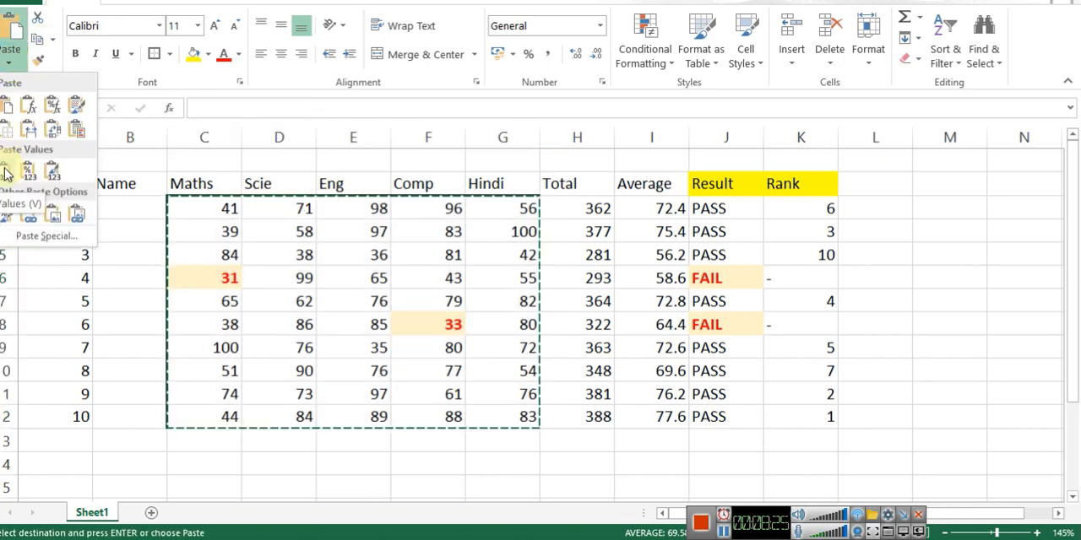
{"action": "left_click", "coordinate": [7, 172]}
{"action": "left_click", "coordinate": [274, 258]}
{"action": "left_click", "coordinate": [231, 211]}
{"action": "key", "text": "Escape"}
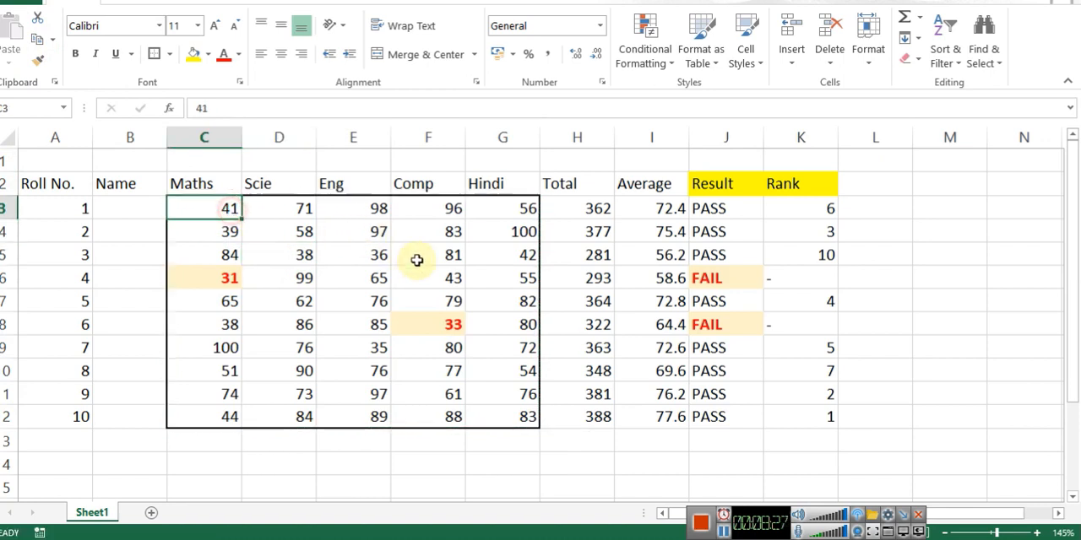
{"action": "left_click", "coordinate": [435, 261]}
Step: Examine the sequence of ranks assigned to the passing students in K3:K12 for missing positions
{"action": "left_click", "coordinate": [893, 207]}
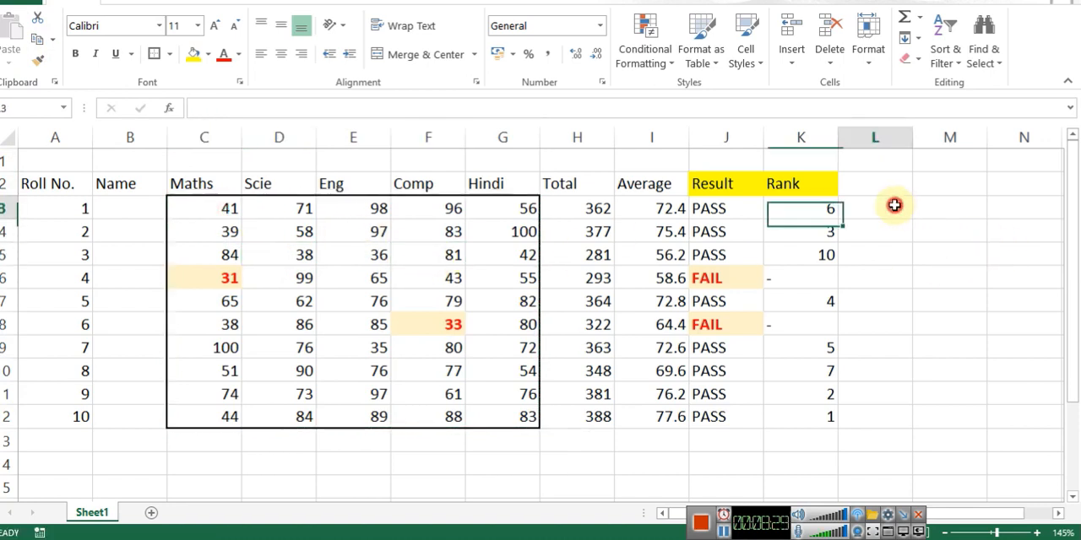
{"action": "left_click", "coordinate": [826, 207]}
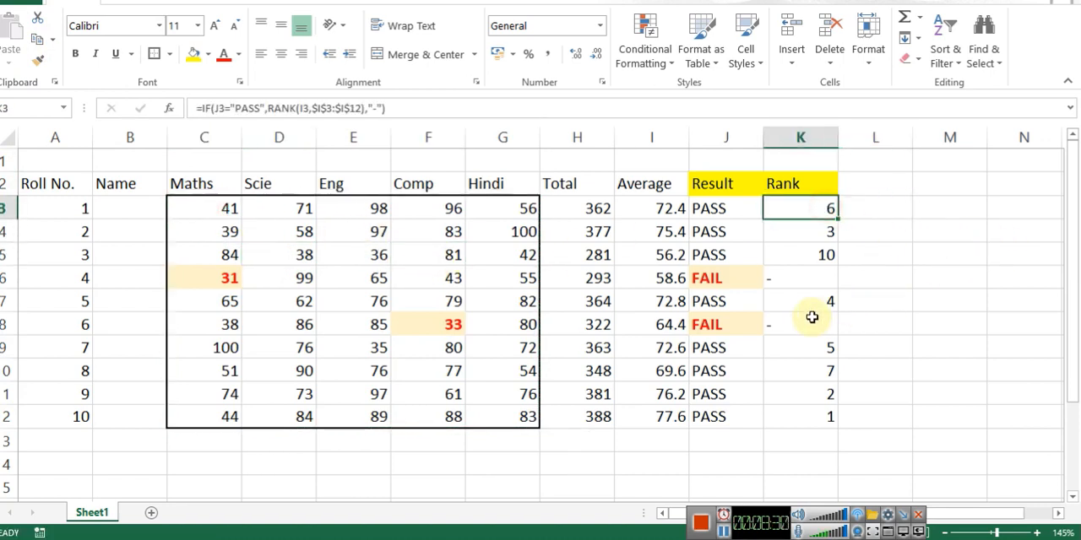
{"action": "left_click", "coordinate": [825, 417]}
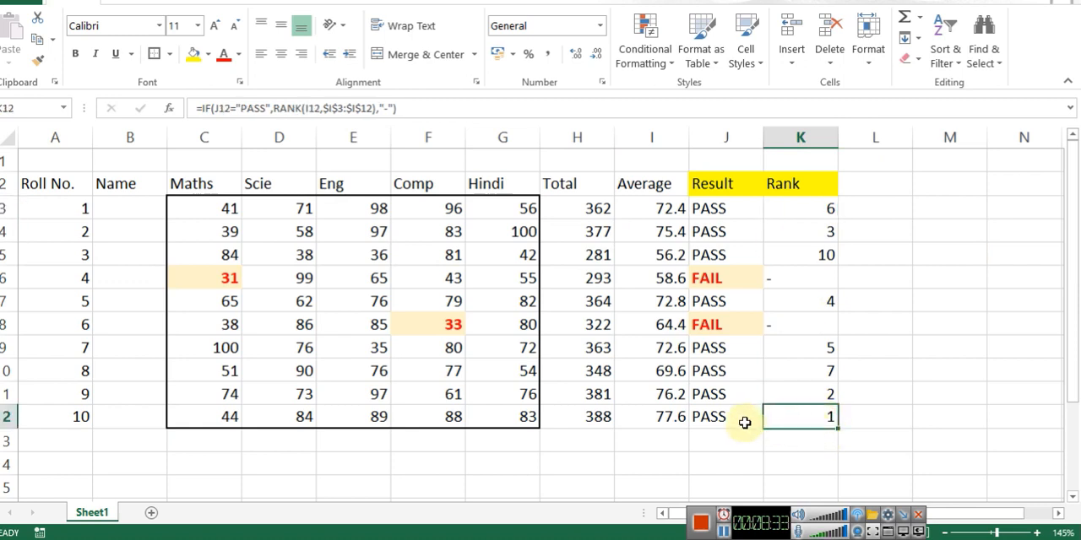
{"action": "left_click", "coordinate": [829, 231]}
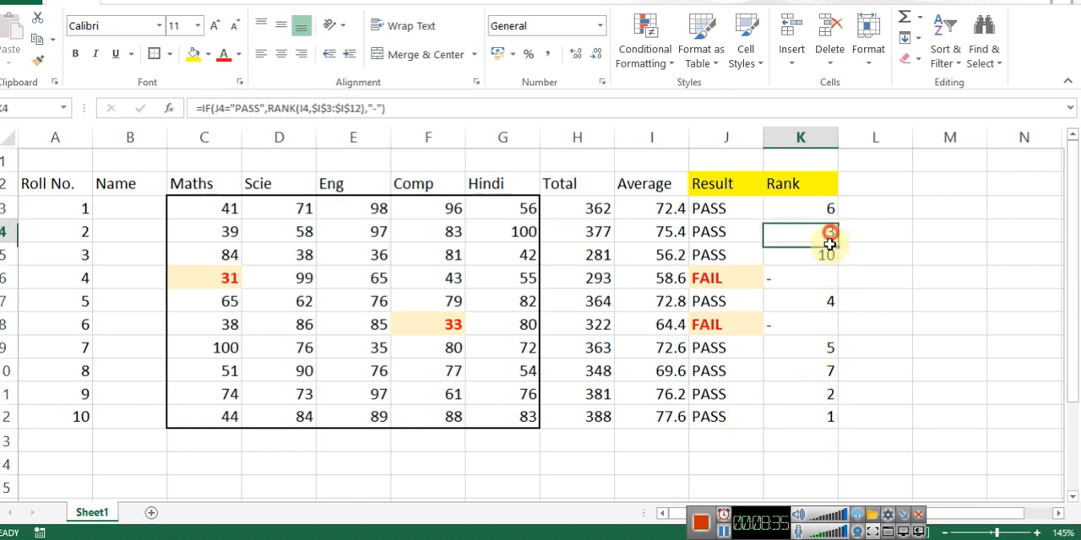
{"action": "left_click", "coordinate": [813, 302]}
{"action": "left_click", "coordinate": [812, 346]}
{"action": "left_click", "coordinate": [826, 213]}
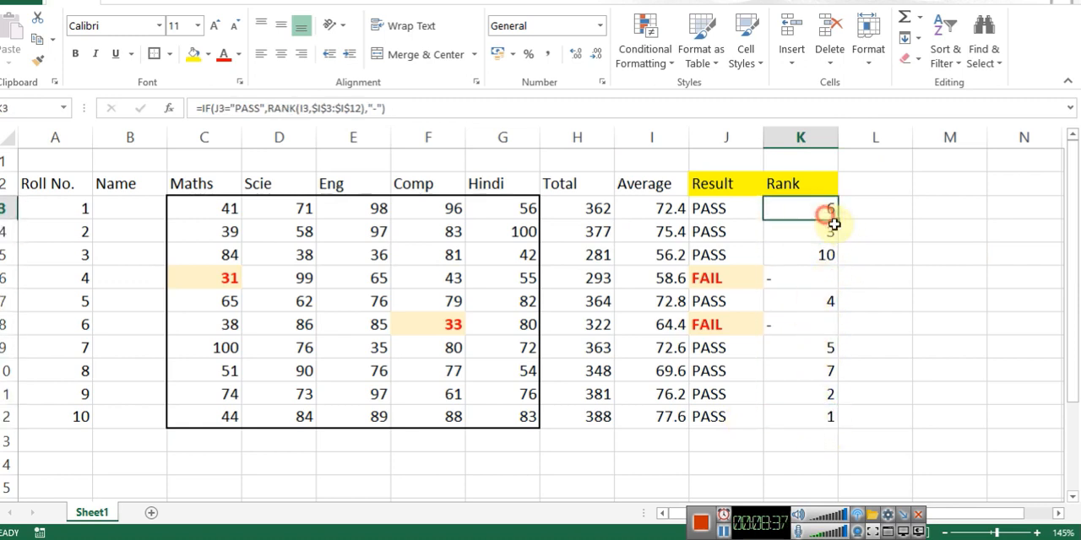
{"action": "left_click", "coordinate": [804, 370]}
{"action": "left_click", "coordinate": [826, 254]}
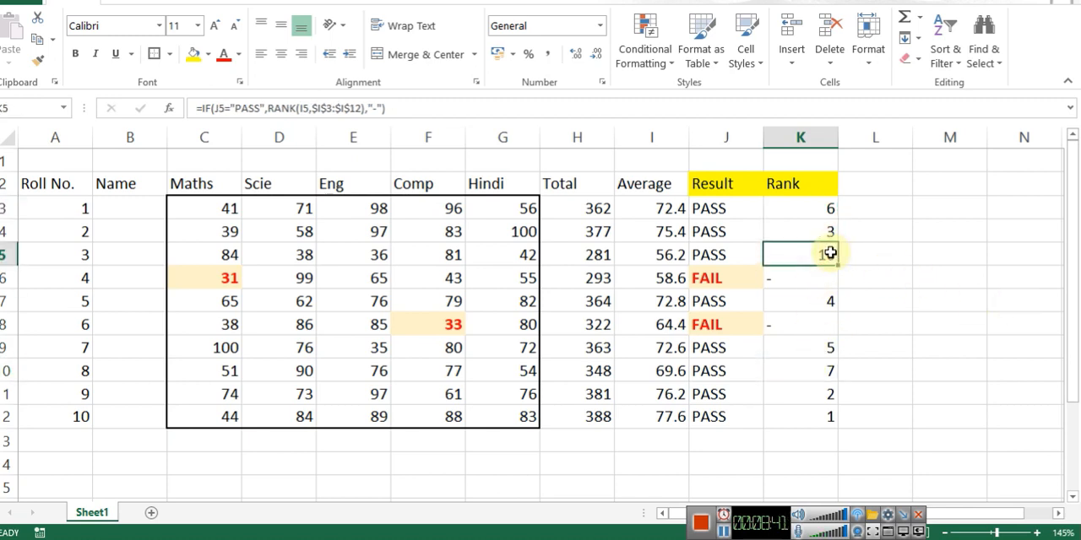
Step: Copy the Rank header from K2 into L2 with its yellow formatting
{"action": "left_click", "coordinate": [873, 188]}
{"action": "left_click", "coordinate": [813, 182]}
{"action": "left_click", "coordinate": [853, 182]}
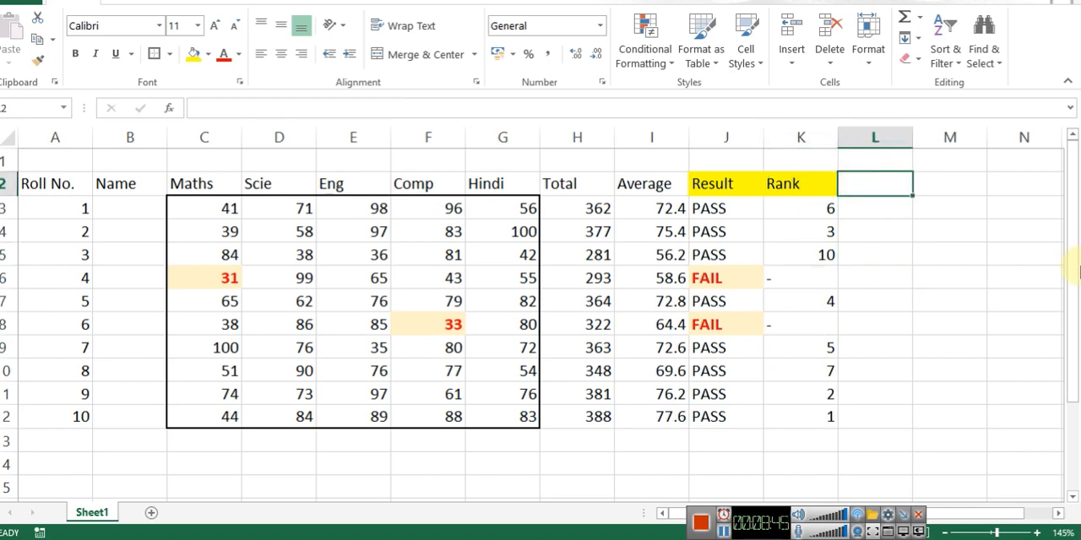
{"action": "key", "text": "ctrl+r"}
{"action": "key", "text": "Down"}
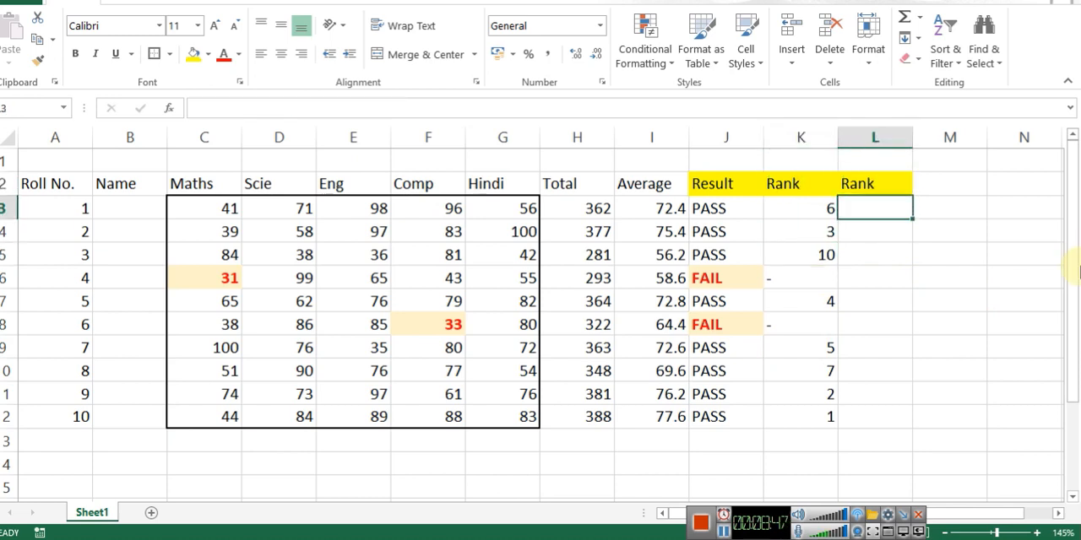
Step: Enter the formula =RANK(K3,K3:K12) in L3 to rank the values of the first Rank column
{"action": "type", "text": "=RANK.AVG("}
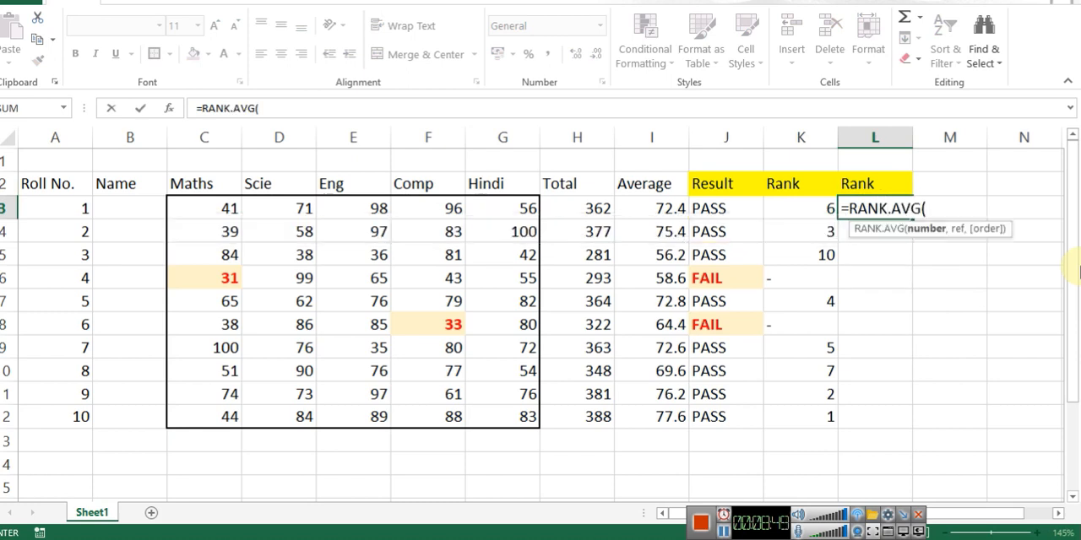
{"action": "key", "text": "BackSpace"}
{"action": "key", "text": "BackSpace"}
{"action": "key", "text": "BackSpace"}
{"action": "key", "text": "BackSpace"}
{"action": "key", "text": "BackSpace"}
{"action": "type", "text": "("}
{"action": "key", "text": "Left"}
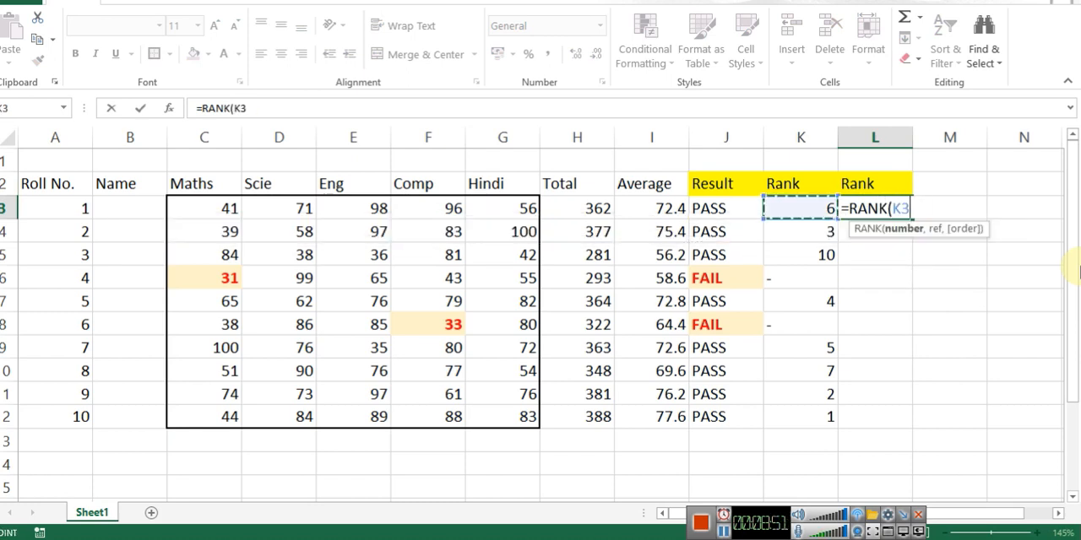
{"action": "type", "text": ","}
{"action": "key", "text": "Left"}
{"action": "key", "text": "Left"}
{"action": "key", "text": "Right"}
{"action": "key", "text": "ctrl+shift+Down"}
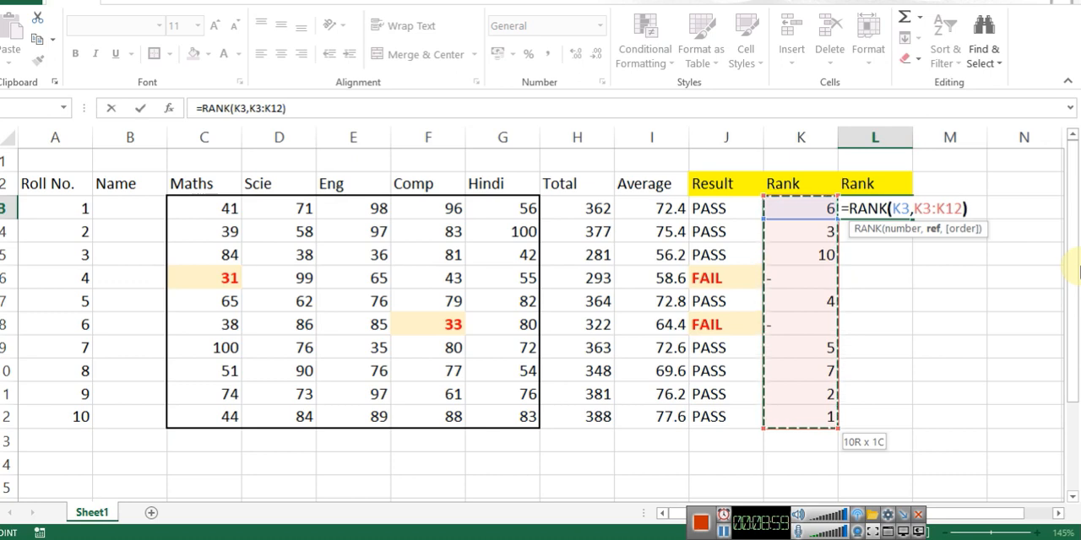
{"action": "key", "text": "ctrl+Return"}
Step: Make the reference range in the L3 RANK formula absolute as $K$3:$K$12
{"action": "key", "text": "F2"}
{"action": "key", "text": "Left"}
{"action": "key", "text": "shift+Left"}
{"action": "key", "text": "shift+Left"}
{"action": "key", "text": "shift+Left"}
{"action": "key", "text": "shift+Left"}
{"action": "key", "text": "shift+Left"}
{"action": "key", "text": "shift+Left"}
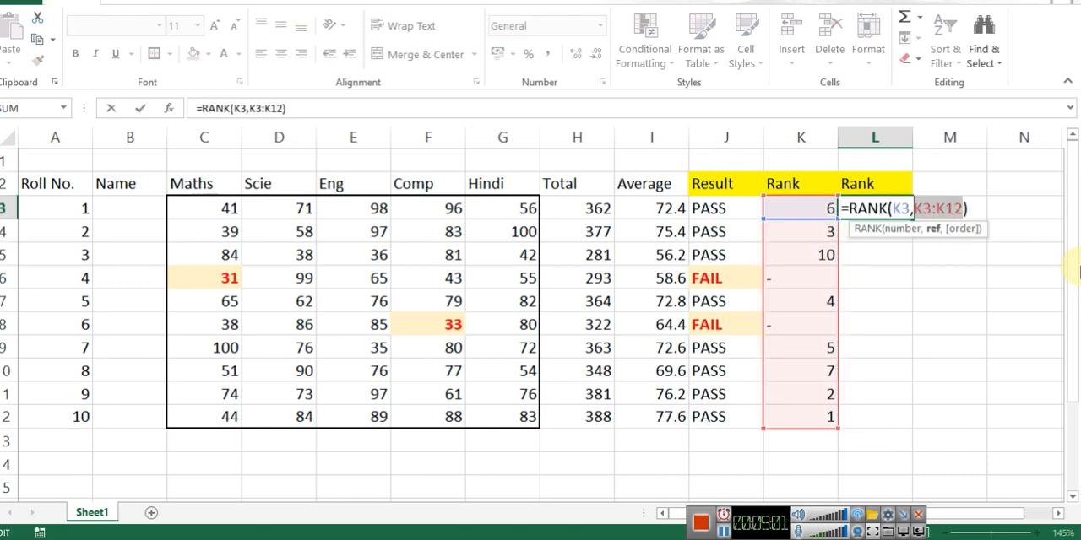
{"action": "key", "text": "F4"}
{"action": "key", "text": "Return"}
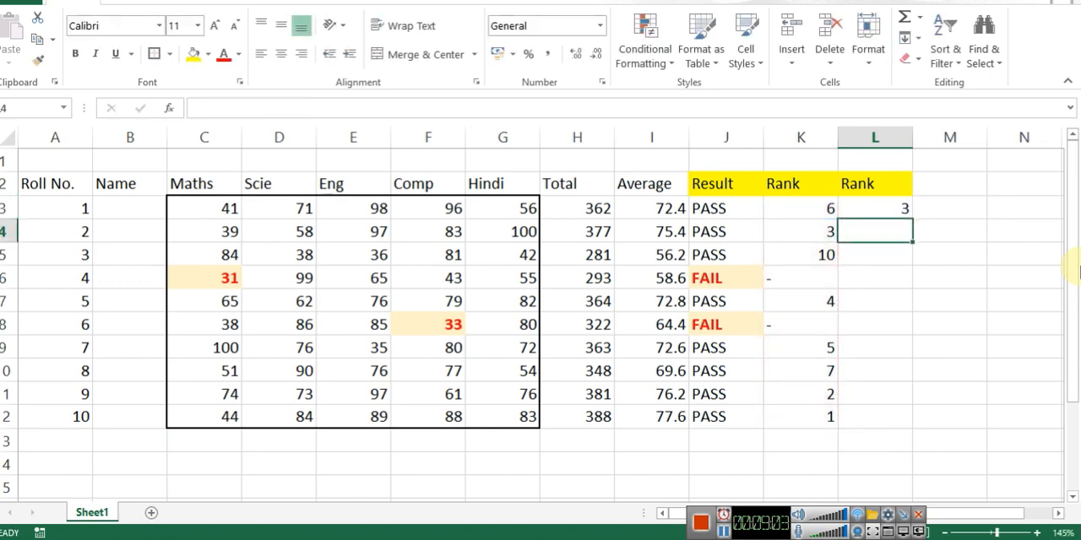
Step: Copy the RANK formula in L3 down to L12 for the remaining roll numbers
{"action": "key", "text": "Up"}
{"action": "key", "text": "Left"}
{"action": "key", "text": "Right"}
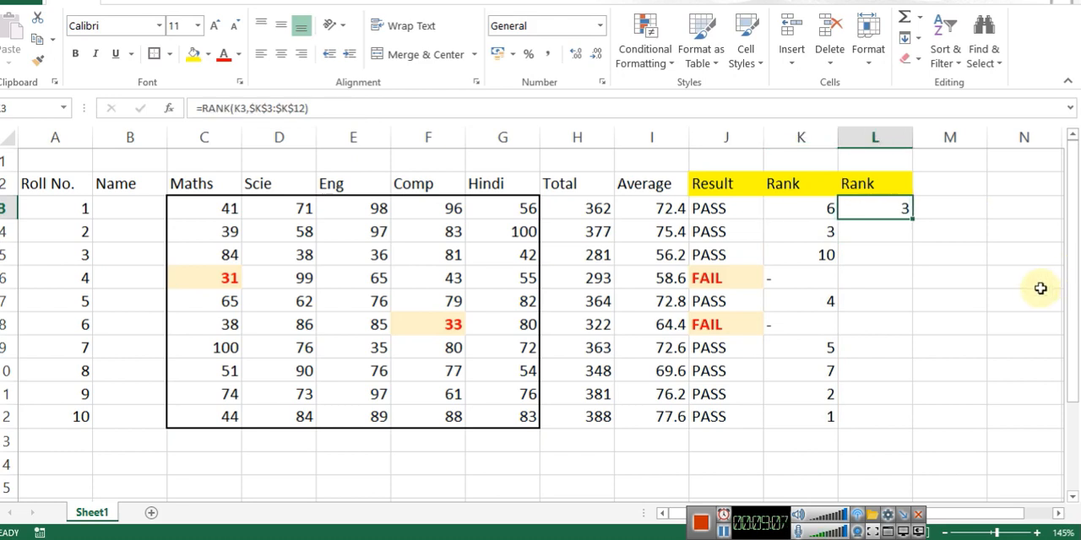
{"action": "left_click_drag", "start_coordinate": [912, 219], "coordinate": [929, 425]}
{"action": "left_click", "coordinate": [970, 230]}
Step: Check the second rank column's formulas for roll numbers 4, 3 and 10 in L6, L5 and L12
{"action": "left_click", "coordinate": [893, 269]}
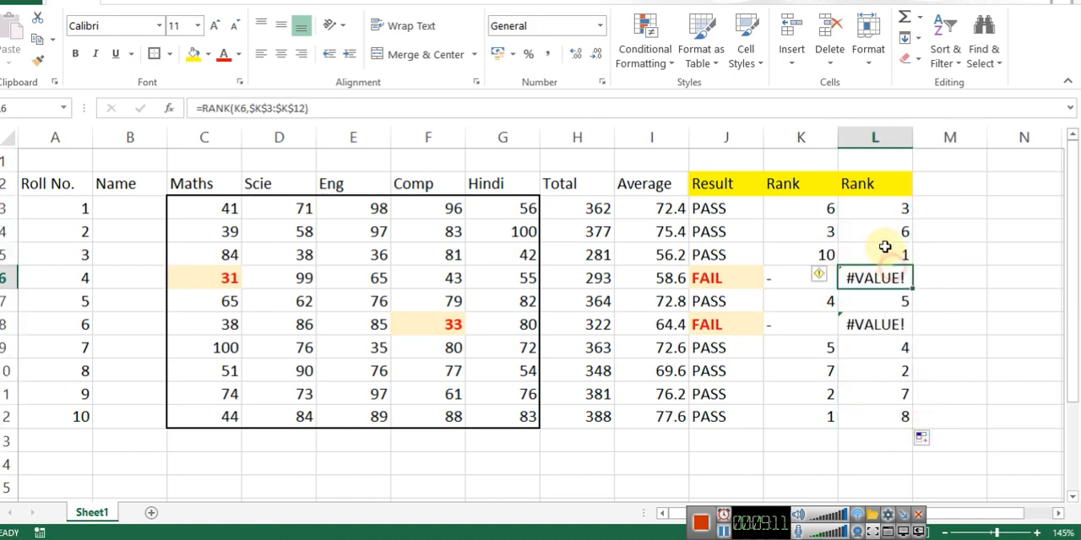
{"action": "left_click", "coordinate": [888, 249]}
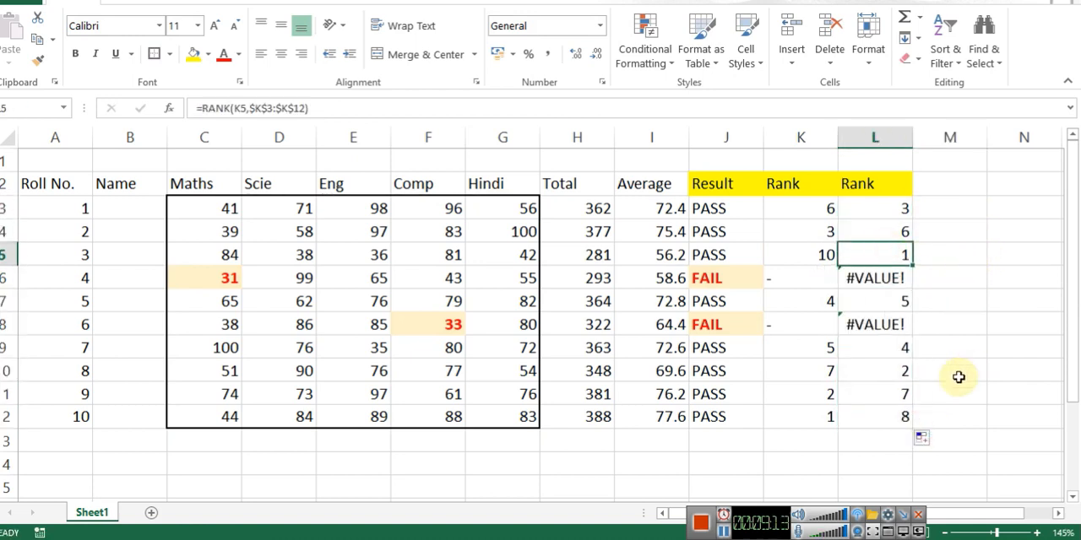
{"action": "left_click", "coordinate": [878, 417]}
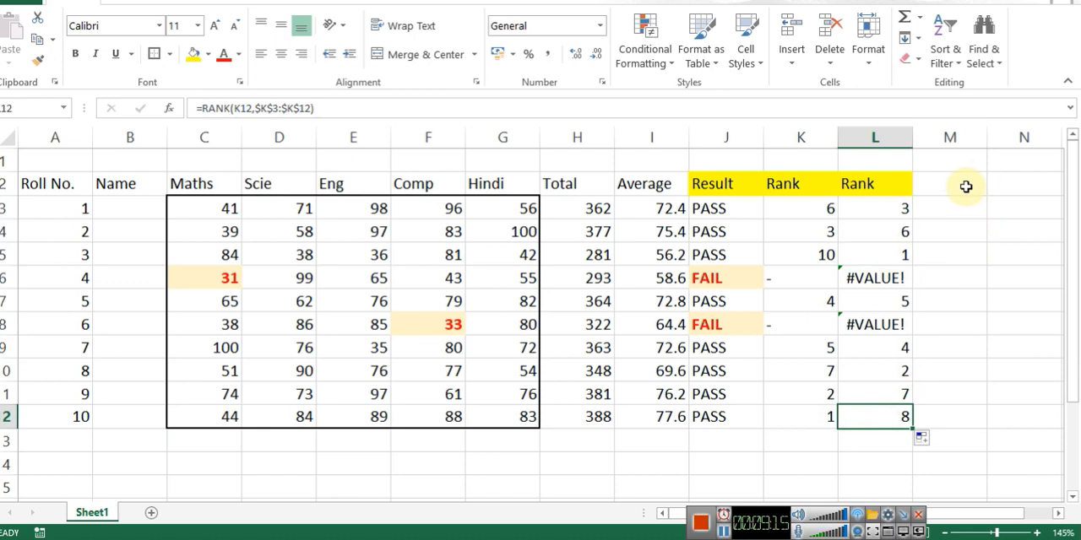
Step: Wrap the RANK formula in L3 in IFERROR with "-" as the error value: =IFERROR(RANK(K3,$K$3:$K$12),"-")
{"action": "key", "text": "ctrl+Up"}
{"action": "key", "text": "Down"}
{"action": "key", "text": "F2"}
{"action": "key", "text": "Home"}
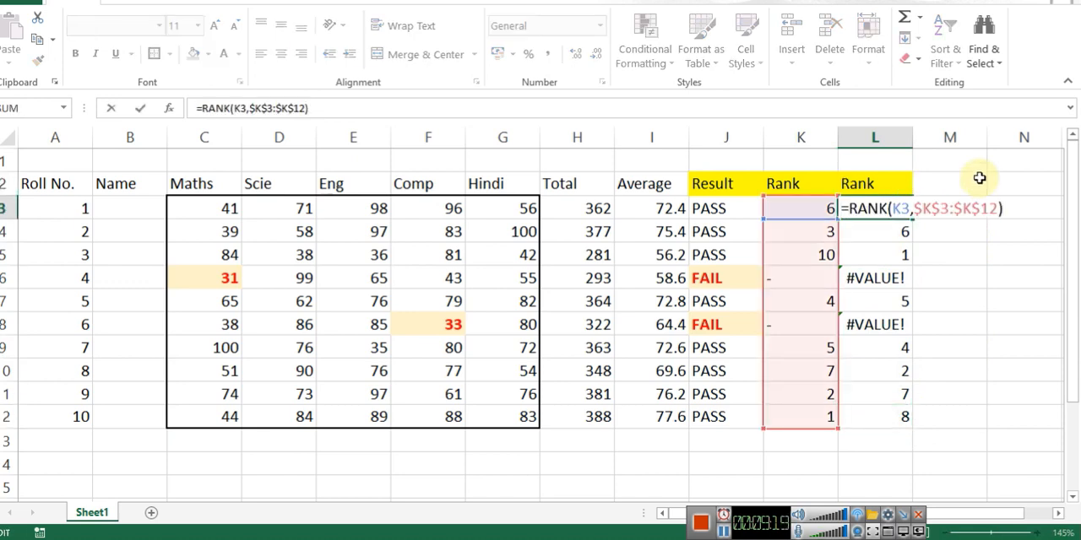
{"action": "type", "text": "IFERROR(RANK(K3"}
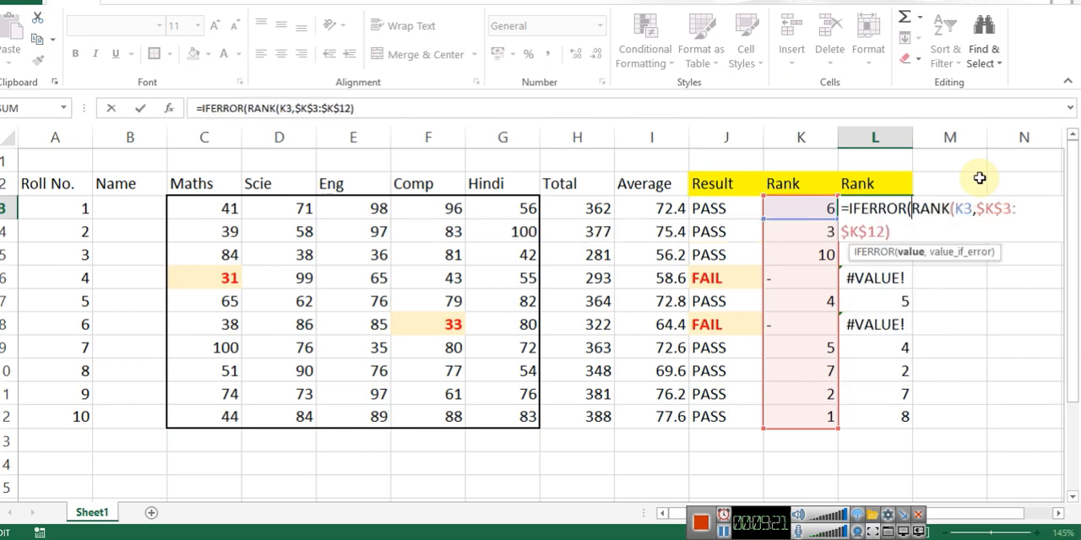
{"action": "type", "text": ",\"-"}
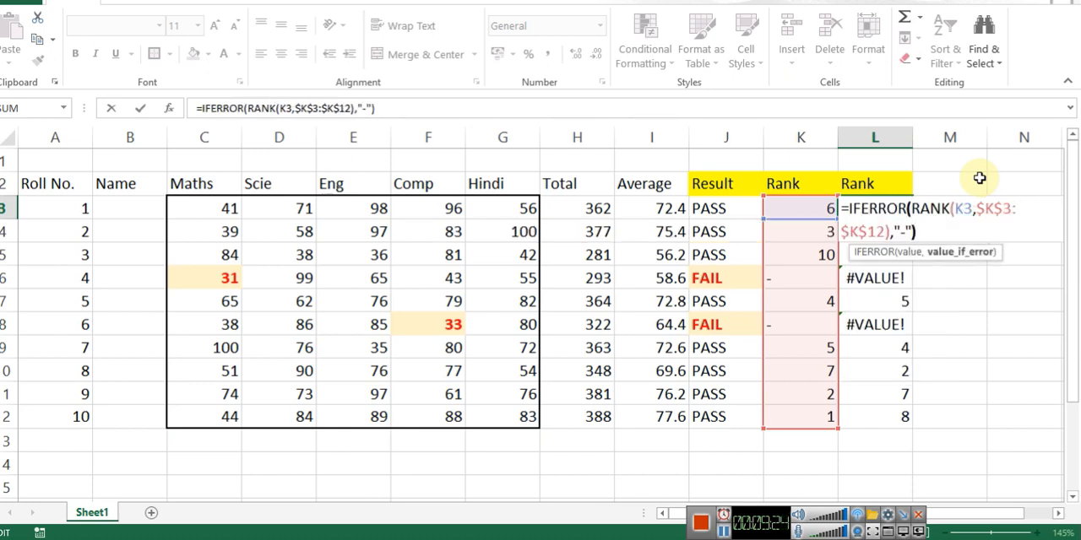
{"action": "key", "text": "Return"}
{"action": "key", "text": "Up"}
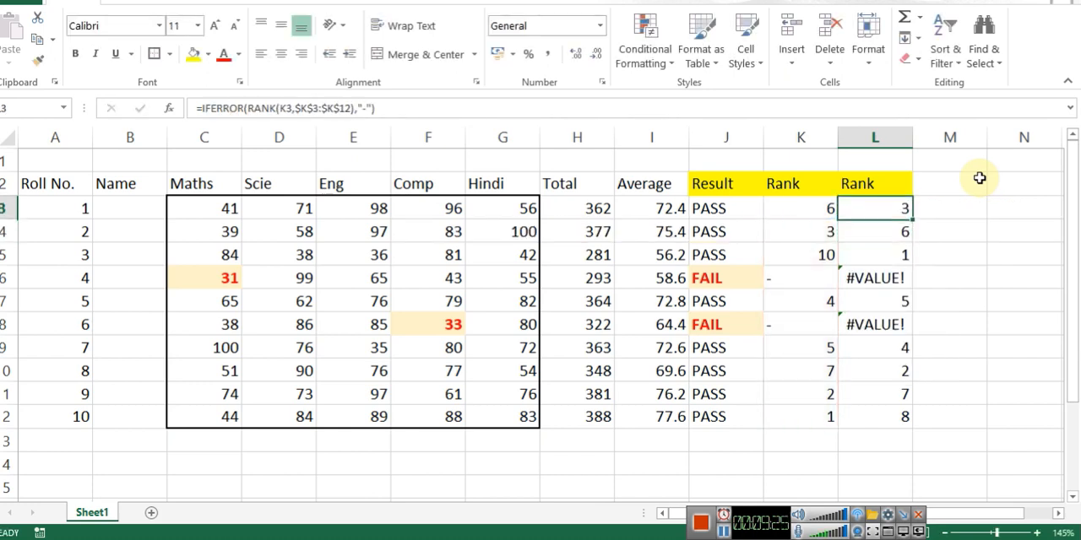
Step: Copy the IFERROR formula in L3 down to L12 and check the failing student's cell L6
{"action": "key", "text": "ctrl+c"}
{"action": "key", "text": "ctrl+shift+Down"}
{"action": "key", "text": "Return"}
{"action": "key", "text": "Down"}
{"action": "key", "text": "Down"}
{"action": "key", "text": "Down"}
{"action": "key", "text": "Down"}
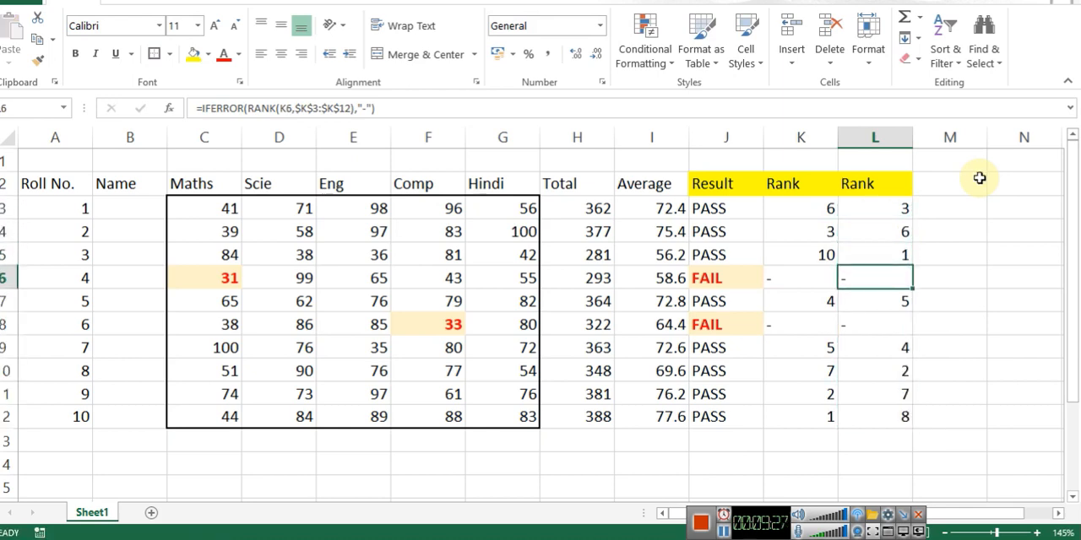
Step: Examine the value and value_if_error arguments of the IFERROR formula in L3
{"action": "key", "text": "Up"}
{"action": "key", "text": "Up"}
{"action": "key", "text": "Up"}
{"action": "key", "text": "F2"}
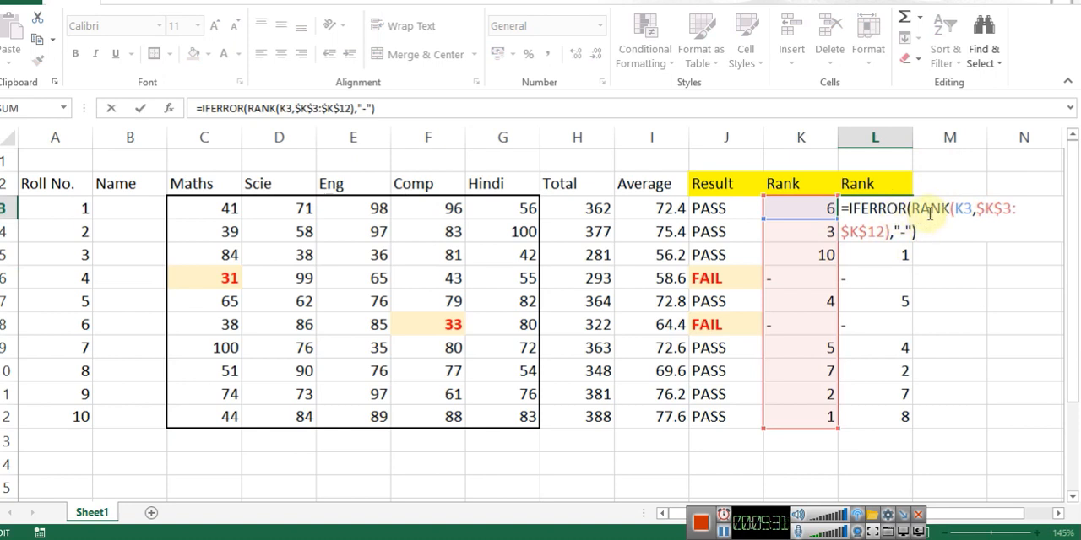
{"action": "left_click", "coordinate": [889, 230]}
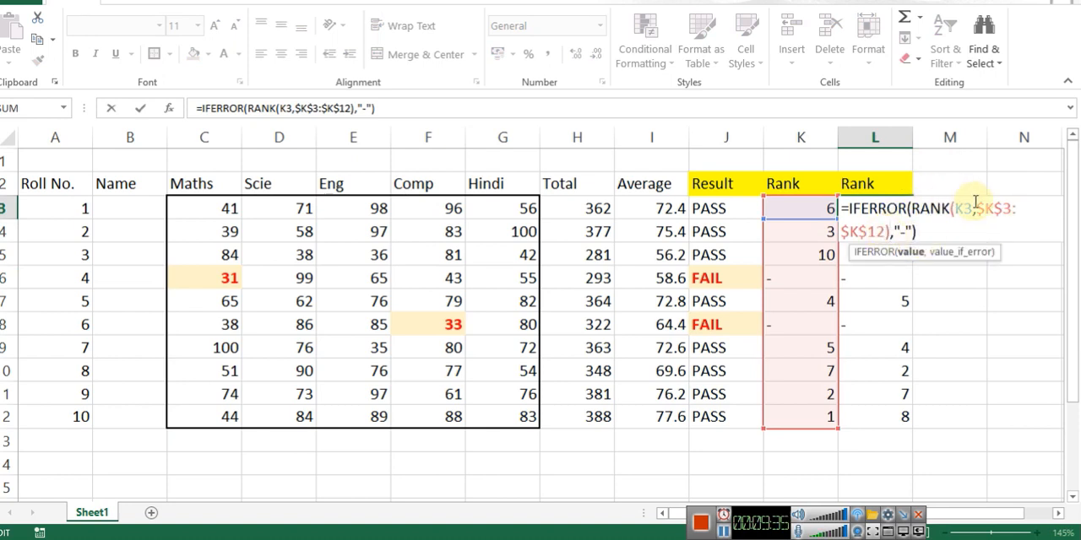
{"action": "left_click", "coordinate": [967, 208]}
{"action": "left_click", "coordinate": [887, 207]}
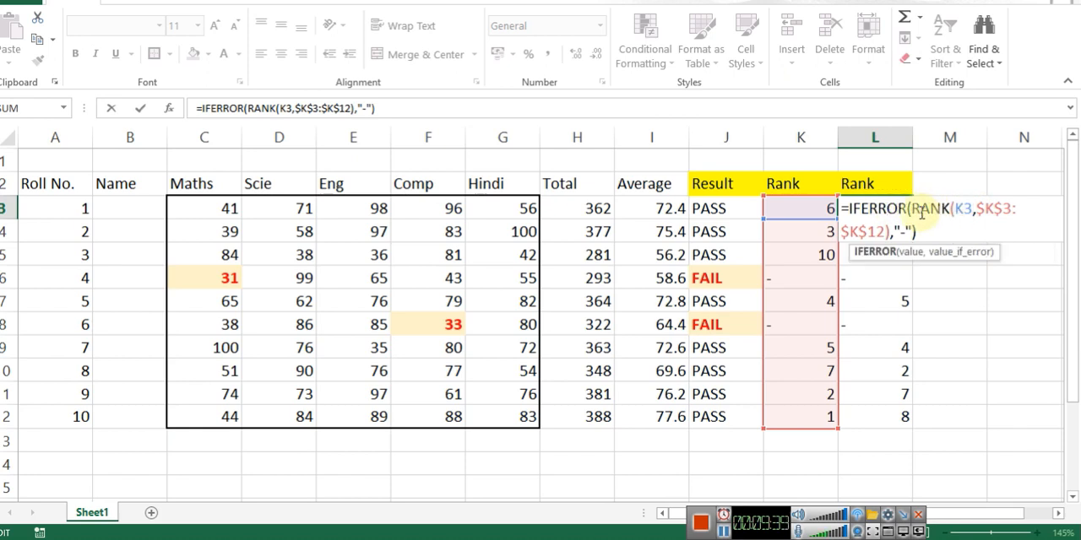
{"action": "left_click_drag", "start_coordinate": [915, 213], "coordinate": [895, 231]}
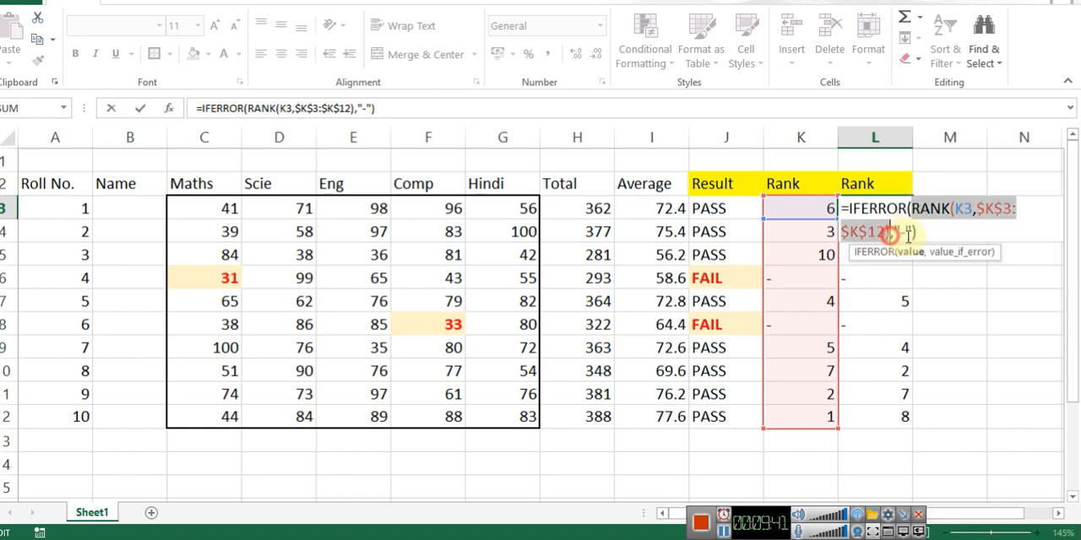
{"action": "left_click", "coordinate": [904, 234]}
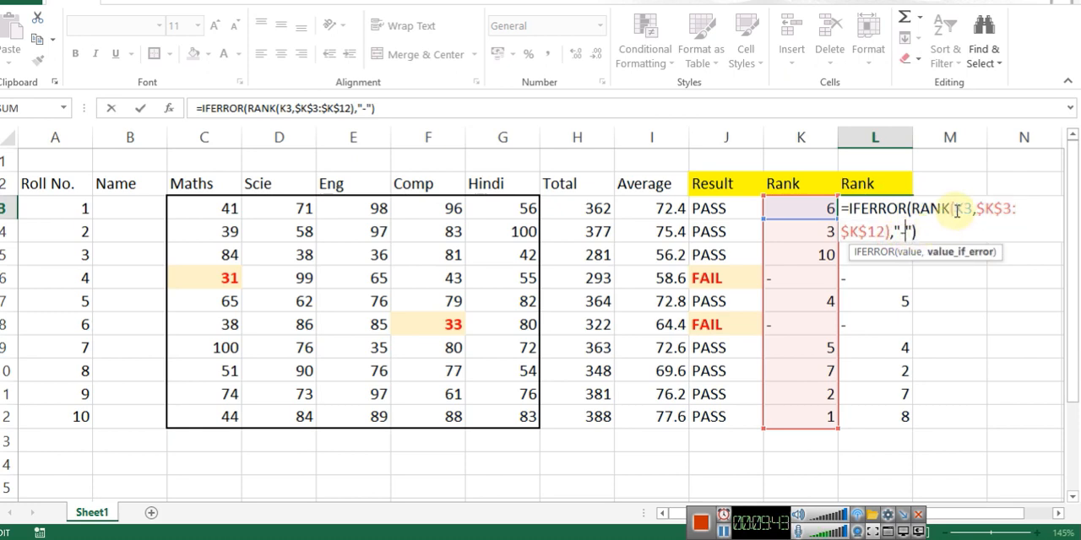
{"action": "left_click", "coordinate": [923, 210]}
{"action": "key", "text": "ctrl+Return"}
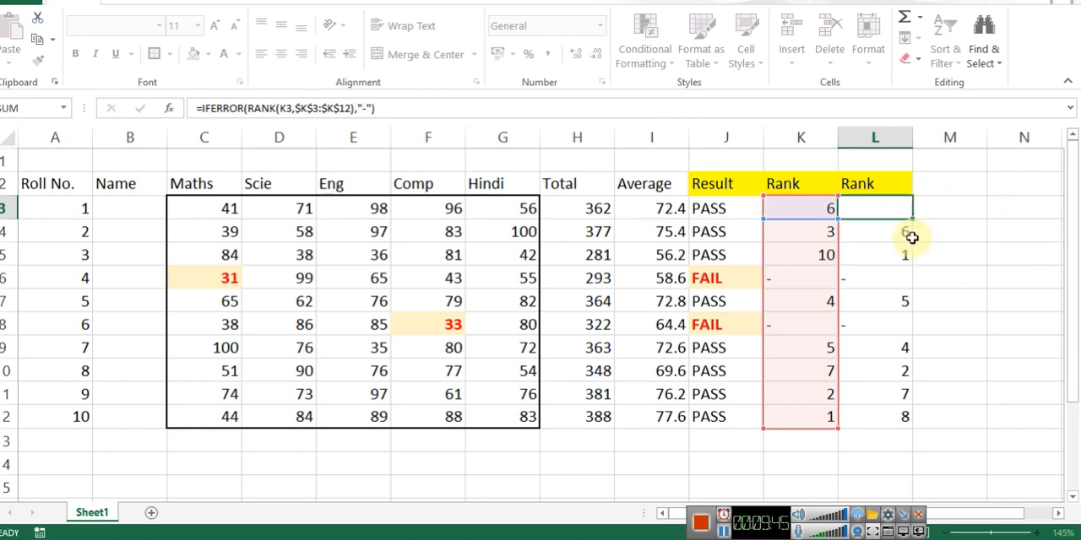
Step: Compare the two Rank columns for roll numbers 4, 3 and 10, checking the formula in L3 and the average in I12
{"action": "left_click", "coordinate": [859, 274]}
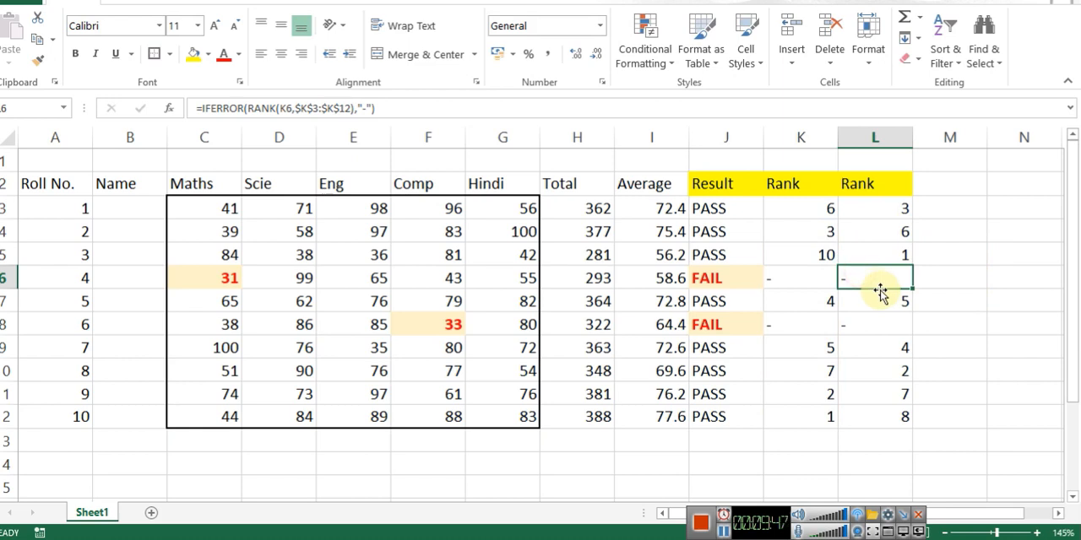
{"action": "left_click", "coordinate": [820, 253]}
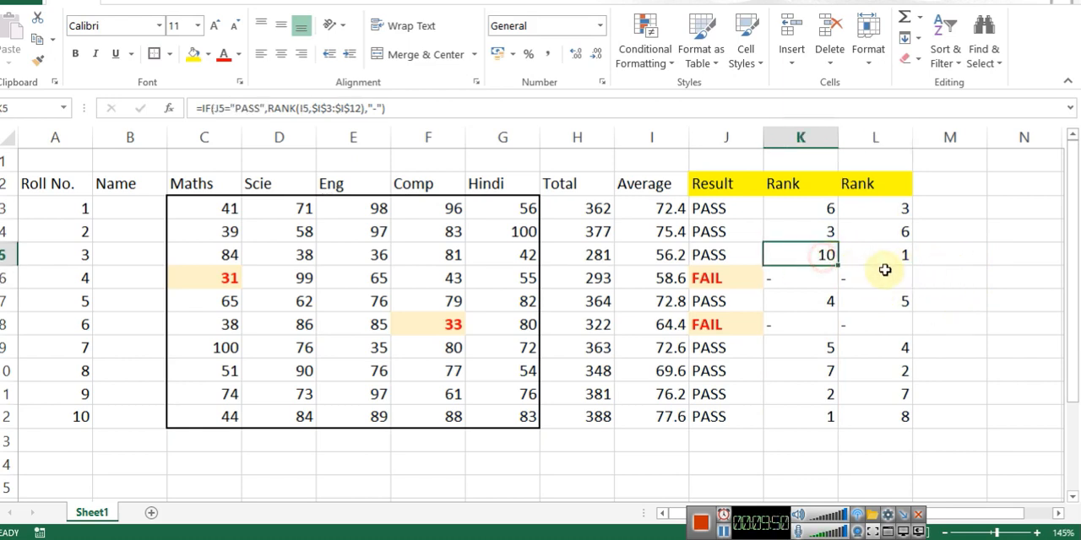
{"action": "left_click", "coordinate": [823, 417]}
{"action": "left_click", "coordinate": [881, 414]}
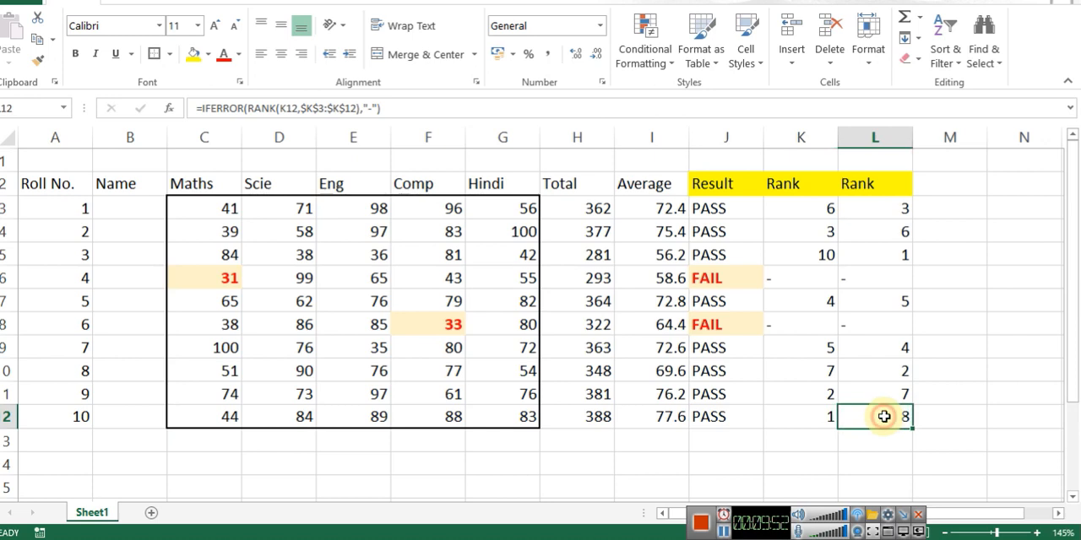
{"action": "double_click", "coordinate": [901, 210]}
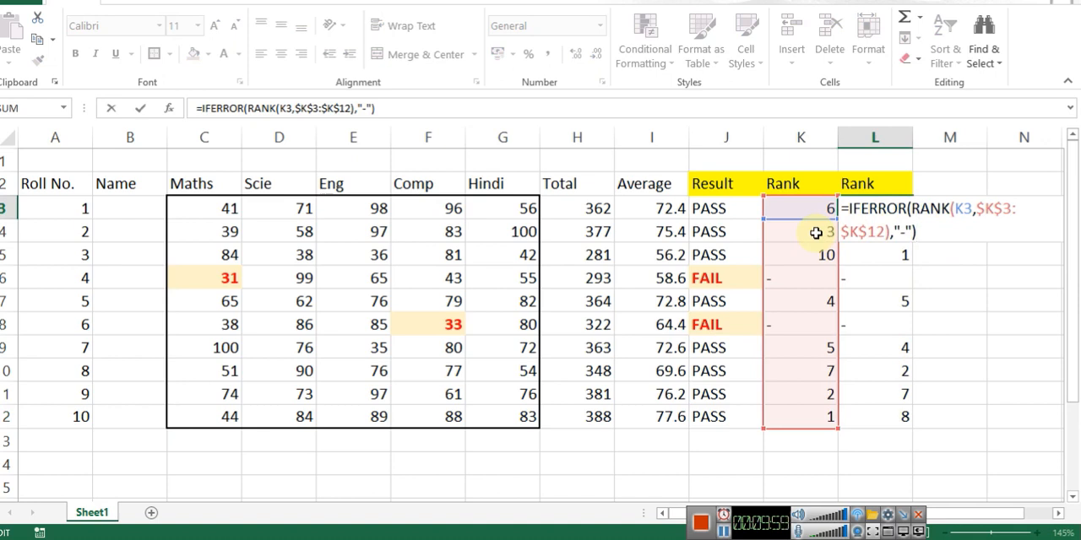
{"action": "key", "text": "ctrl+Return"}
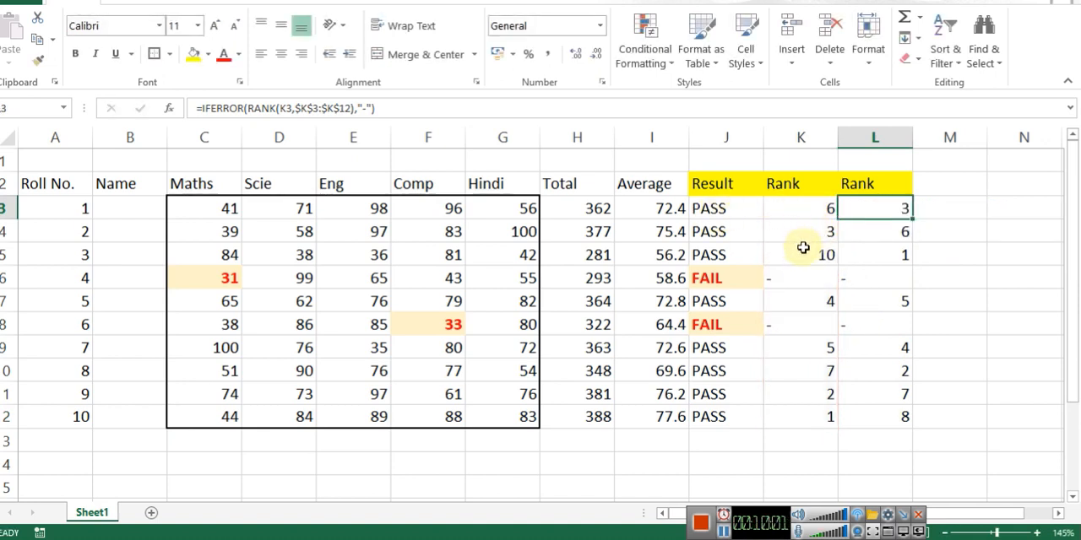
{"action": "left_click", "coordinate": [666, 423]}
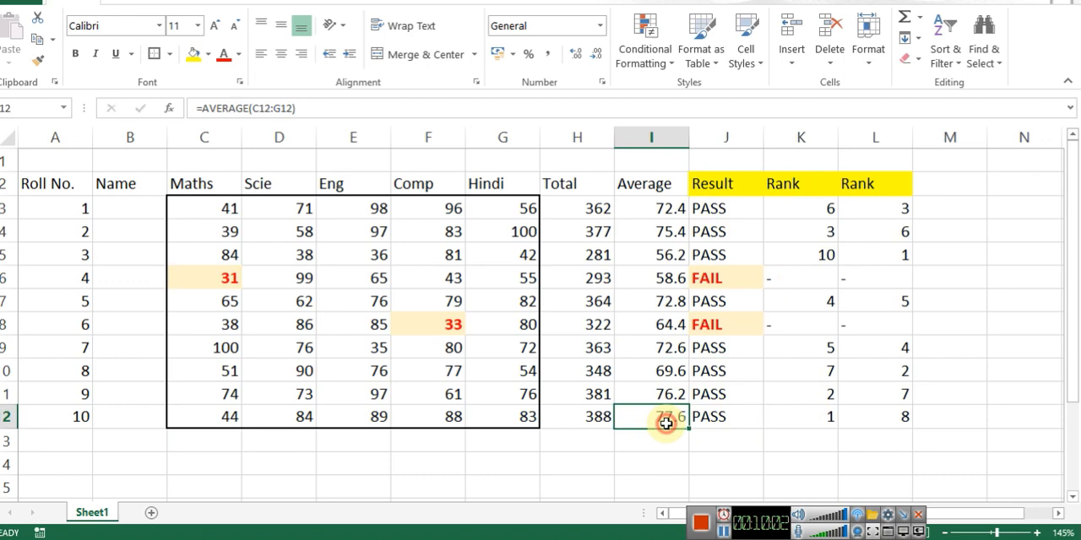
{"action": "left_click", "coordinate": [794, 422]}
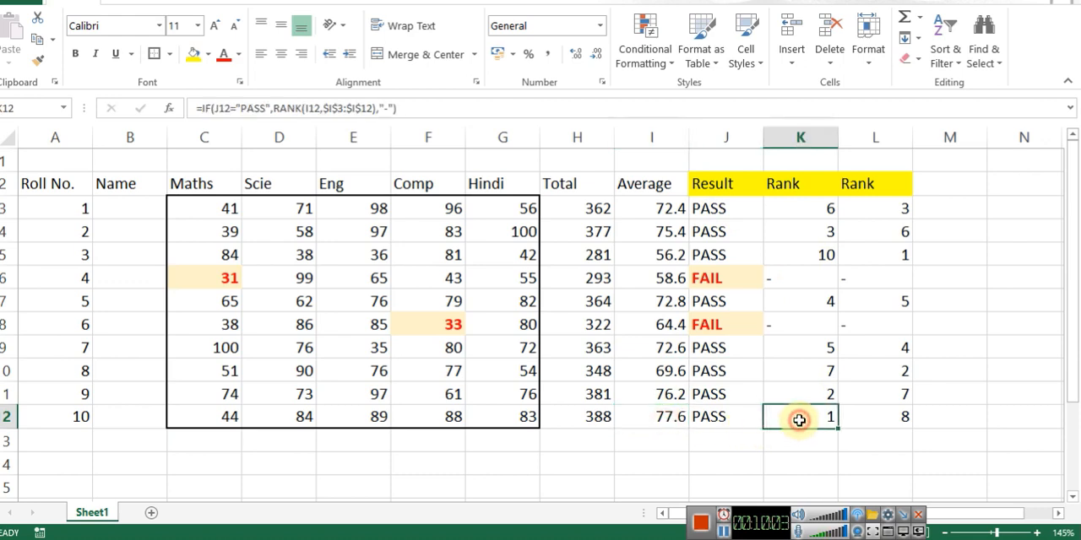
{"action": "left_click", "coordinate": [812, 251]}
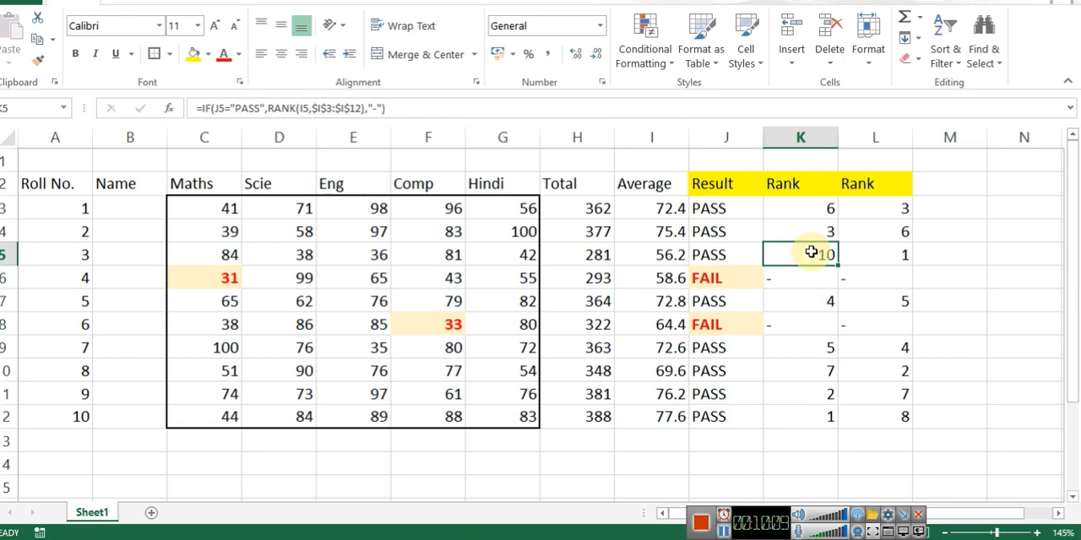
{"action": "left_click", "coordinate": [878, 255]}
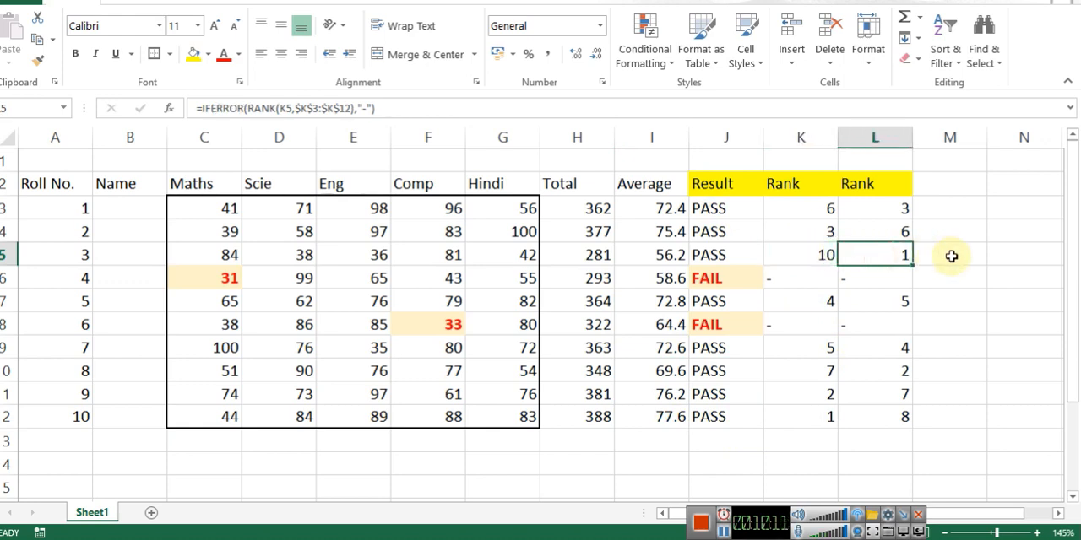
Step: Add the ascending order argument 1 to the RANK function in L3: =IFERROR(RANK(K3,$K$3:$K$12,1),"-")
{"action": "left_click", "coordinate": [891, 214]}
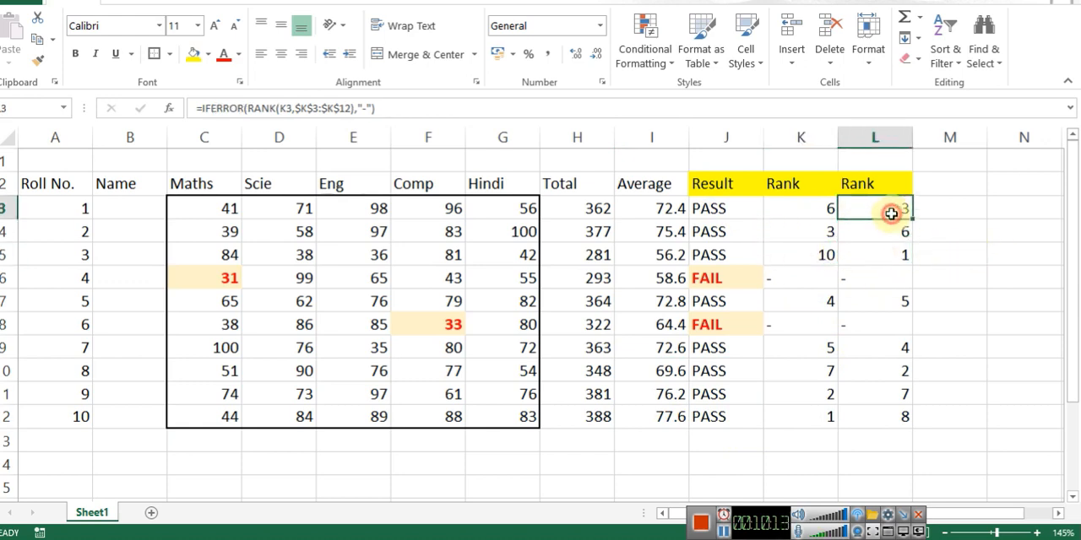
{"action": "double_click", "coordinate": [891, 214]}
{"action": "key", "text": "Left"}
{"action": "key", "text": "Left"}
{"action": "key", "text": "Up"}
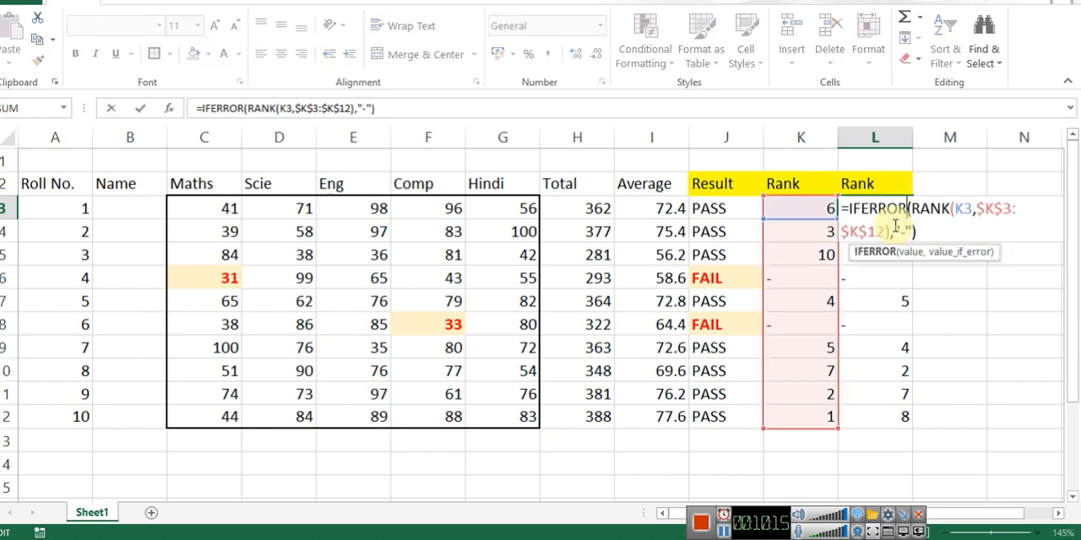
{"action": "key", "text": "End"}
{"action": "key", "text": "Down"}
{"action": "key", "text": "Left"}
{"action": "key", "text": "Left"}
{"action": "key", "text": "Left"}
{"action": "key", "text": "Left"}
{"action": "key", "text": "Left"}
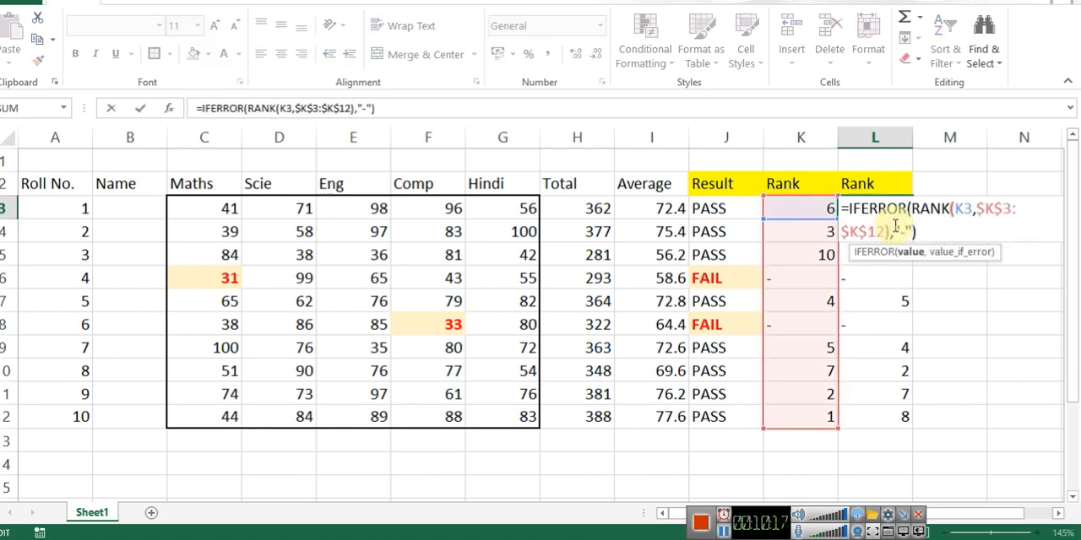
{"action": "key", "text": "Left"}
{"action": "key", "text": "Left"}
{"action": "type", "text": ","}
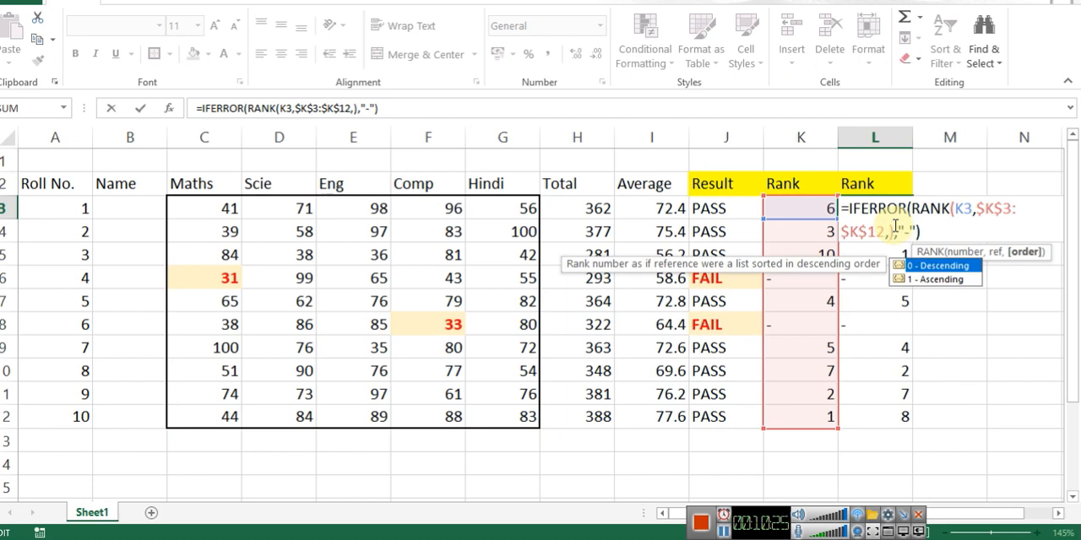
{"action": "type", "text": "1"}
{"action": "key", "text": "Return"}
Step: Copy the ascending rank formula in L3 down to L12
{"action": "key", "text": "Up"}
{"action": "key", "text": "ctrl+c"}
{"action": "key", "text": "ctrl+shift+Down"}
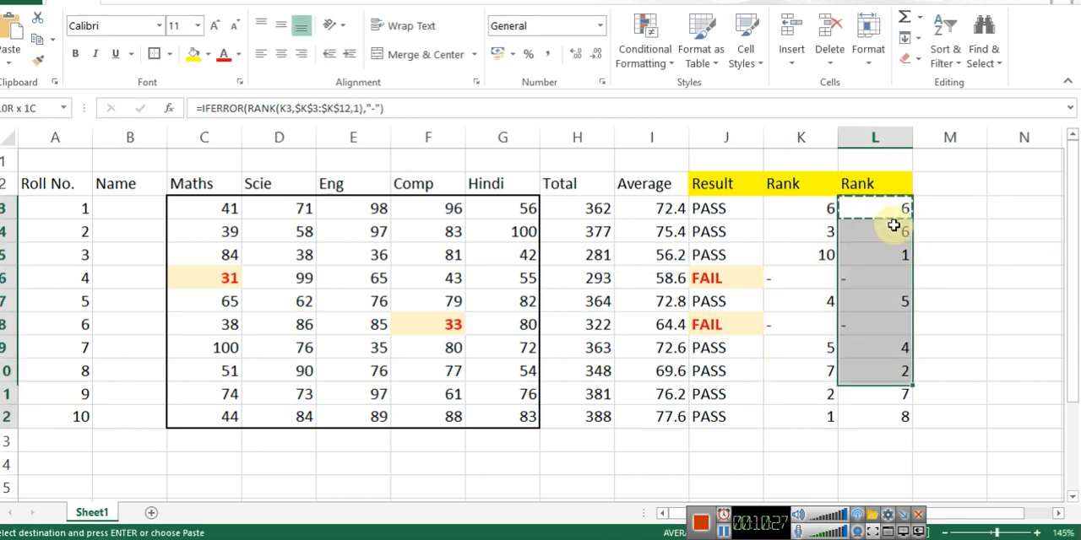
{"action": "key", "text": "Return"}
{"action": "left_click", "coordinate": [958, 234]}
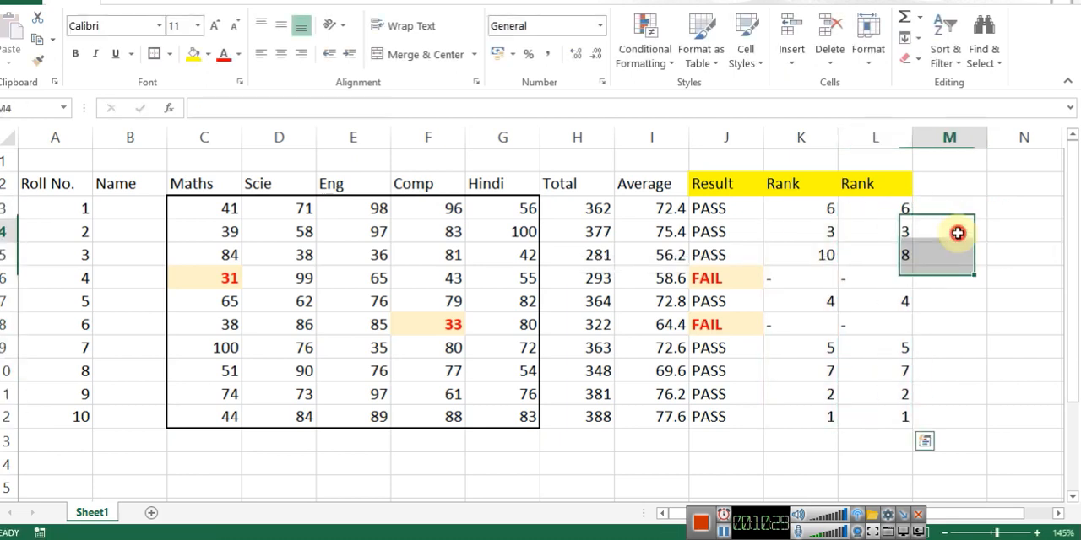
Step: Check the order of the second Rank column against the first and review the ascending RANK formula in L3
{"action": "left_click", "coordinate": [902, 414]}
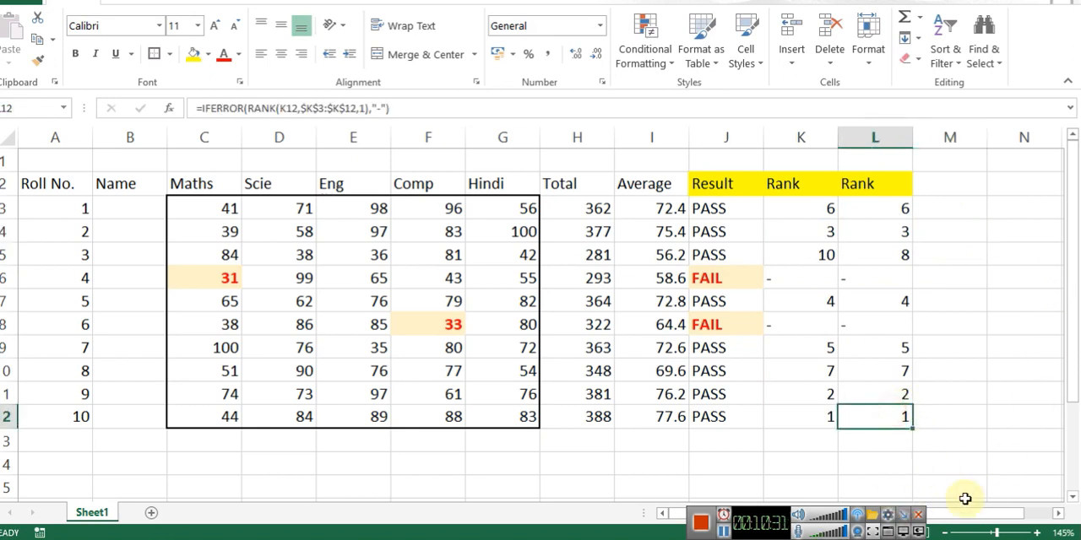
{"action": "left_click", "coordinate": [887, 393]}
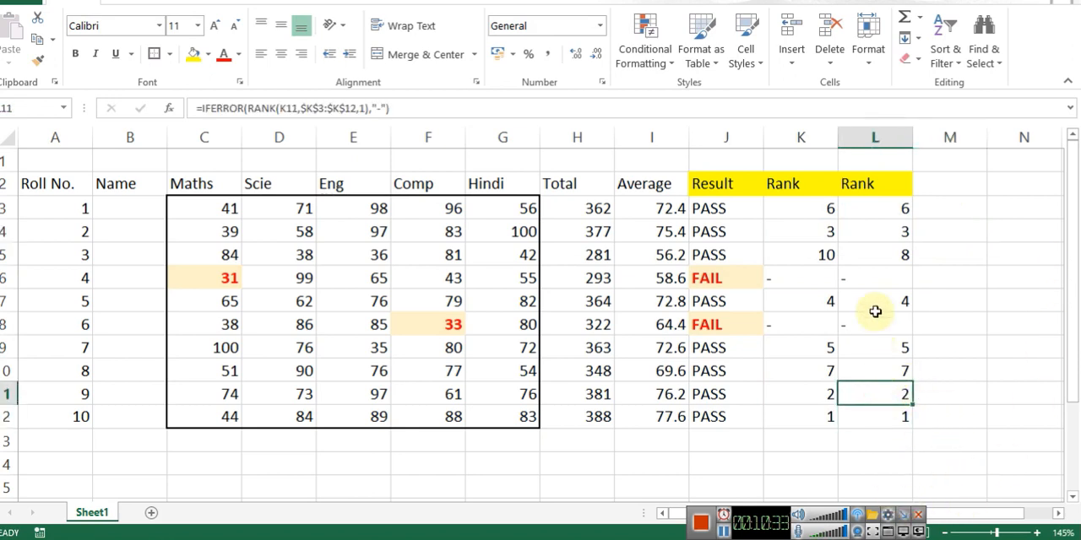
{"action": "left_click", "coordinate": [886, 234]}
{"action": "left_click", "coordinate": [891, 300]}
{"action": "left_click", "coordinate": [900, 364]}
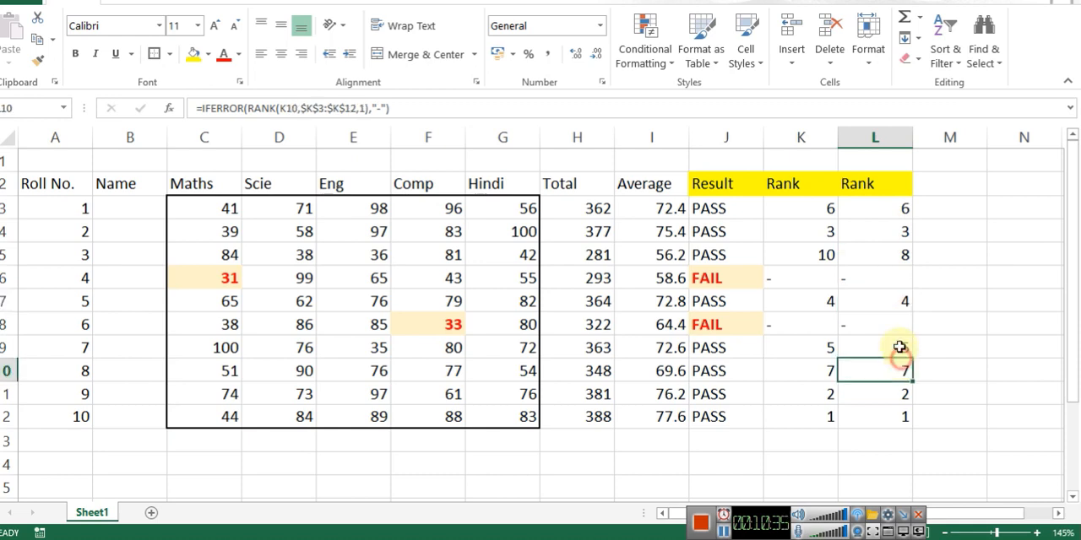
{"action": "left_click", "coordinate": [894, 209]}
{"action": "left_click", "coordinate": [882, 370]}
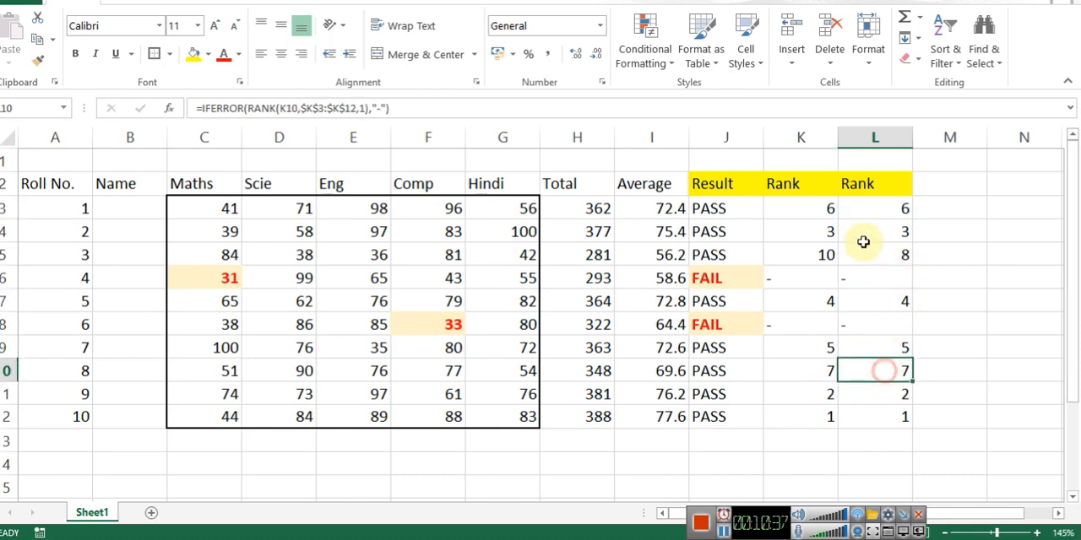
{"action": "left_click", "coordinate": [828, 253]}
{"action": "left_click", "coordinate": [896, 253]}
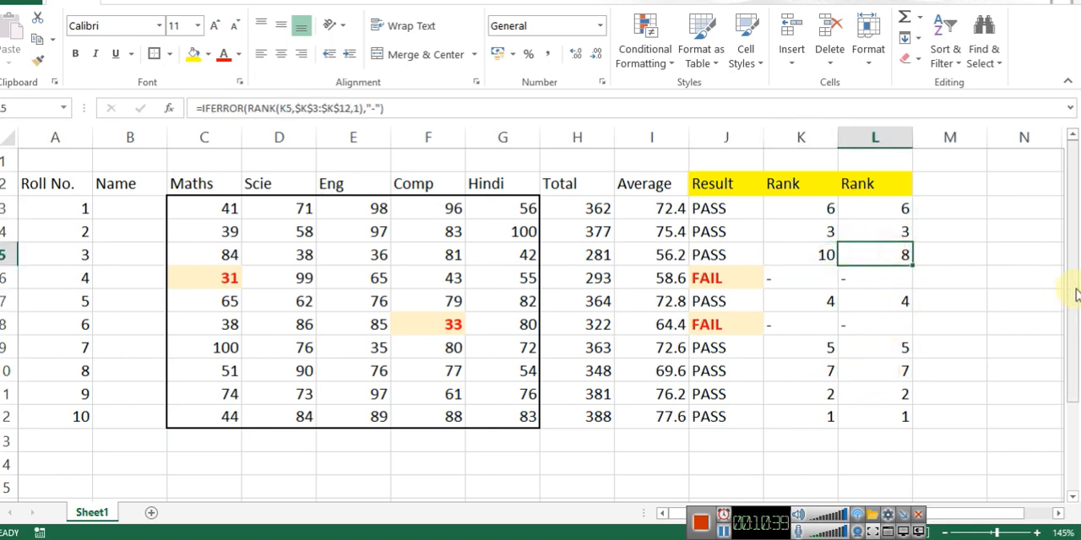
{"action": "left_click", "coordinate": [826, 210]}
{"action": "key", "text": "Right"}
{"action": "key", "text": "F2"}
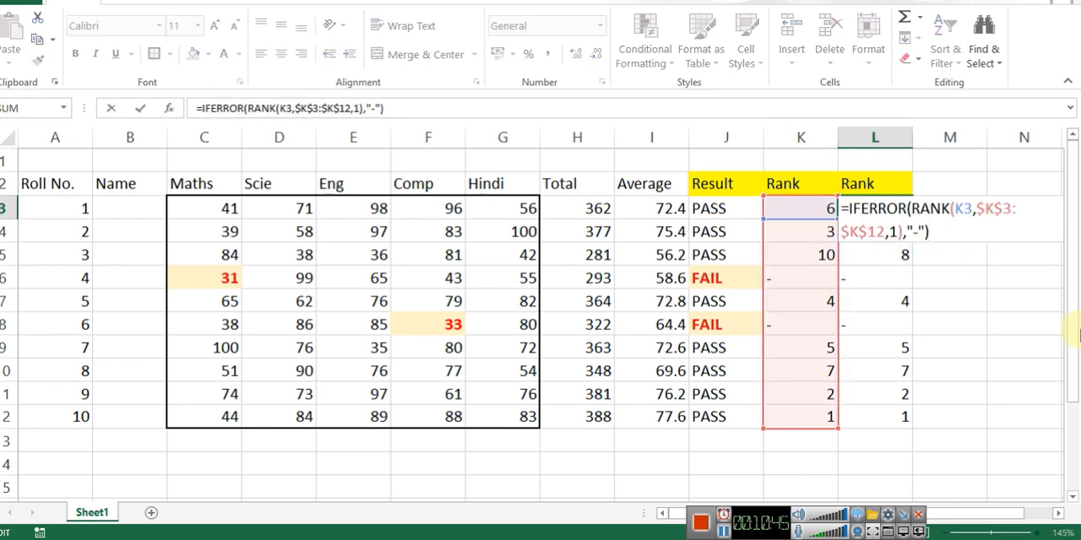
{"action": "key", "text": "Escape"}
Step: Replace the K3 reference in L3's rank formula with K3's IF expression: =IFERROR(RANK(IF(J3="PASS",RANK(I3,$I$3:$I$12),"-"),$K$3:$K$12,1),"-")
{"action": "key", "text": "Left"}
{"action": "key", "text": "F2"}
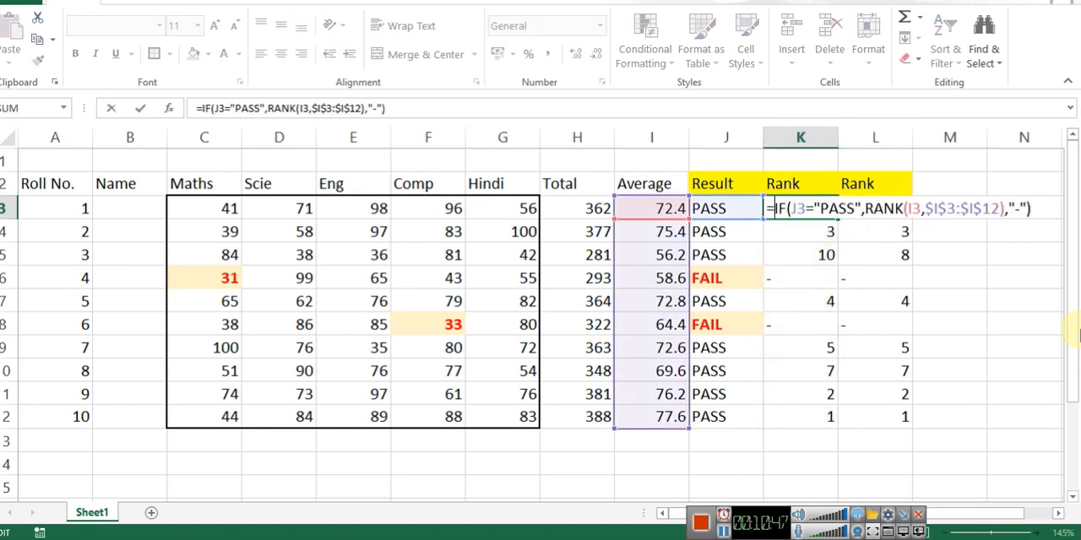
{"action": "key", "text": "Escape"}
{"action": "key", "text": "Right"}
{"action": "key", "text": "F2"}
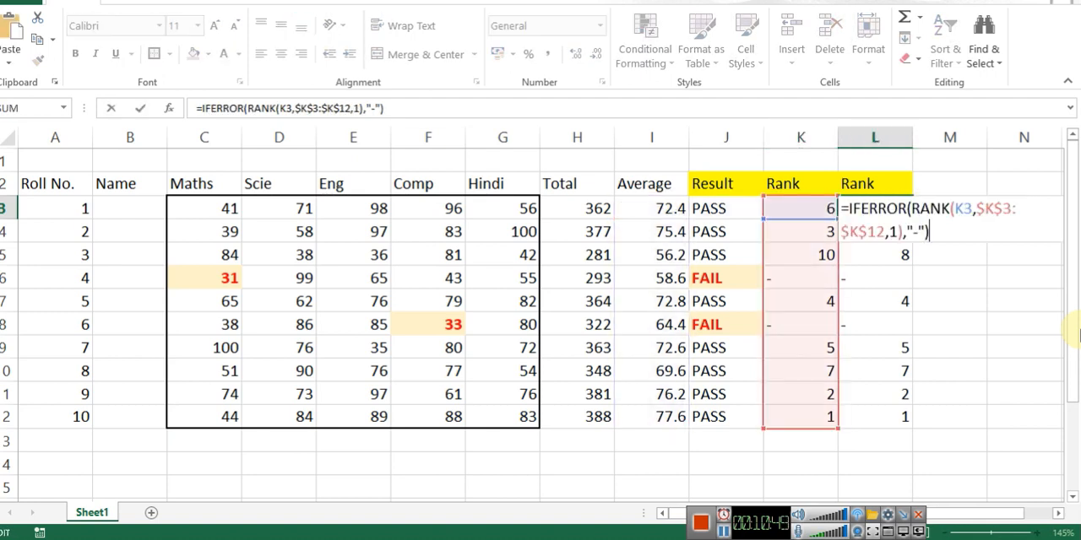
{"action": "key", "text": "Up"}
{"action": "key", "text": "Right"}
{"action": "key", "text": "Right"}
{"action": "key", "text": "Right"}
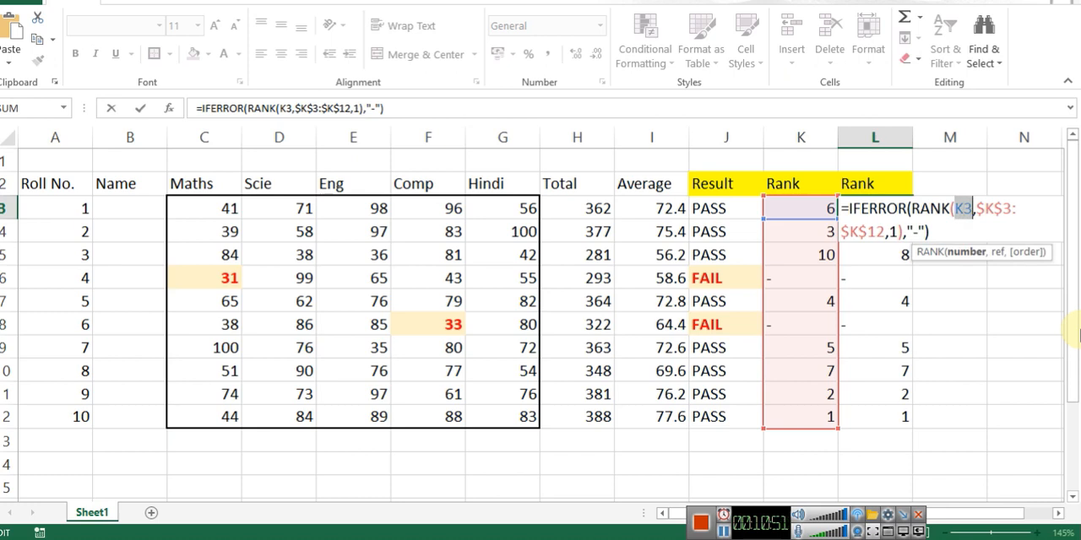
{"action": "key", "text": "ctrl+v"}
{"action": "key", "text": "Return"}
Step: Copy the combined rank formula in L3 down the second Rank column to L12
{"action": "key", "text": "Up"}
{"action": "key", "text": "ctrl+c"}
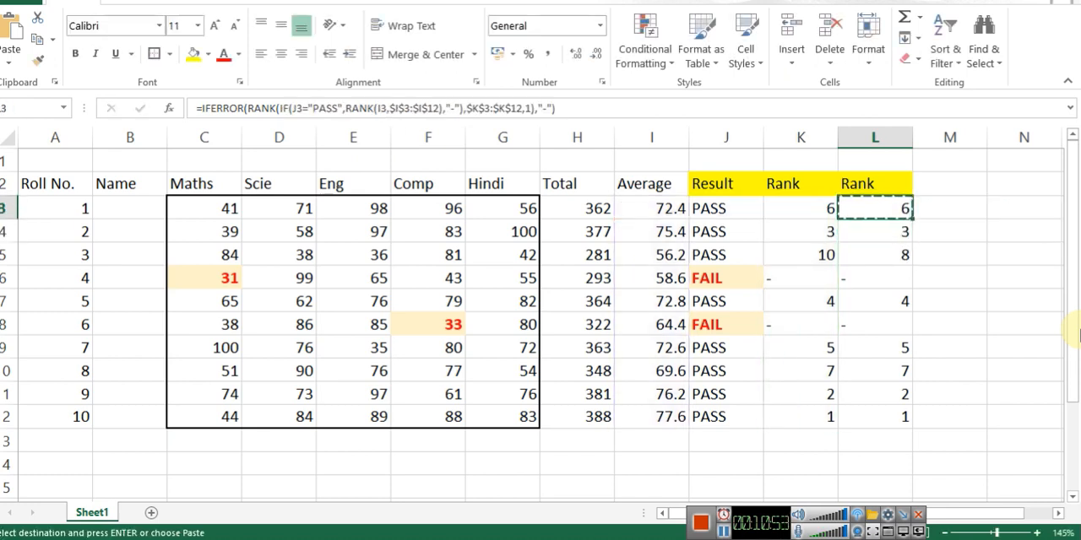
{"action": "key", "text": "ctrl+shift+Down"}
{"action": "key", "text": "ctrl+v"}
{"action": "key", "text": "Left"}
{"action": "key", "text": "Up"}
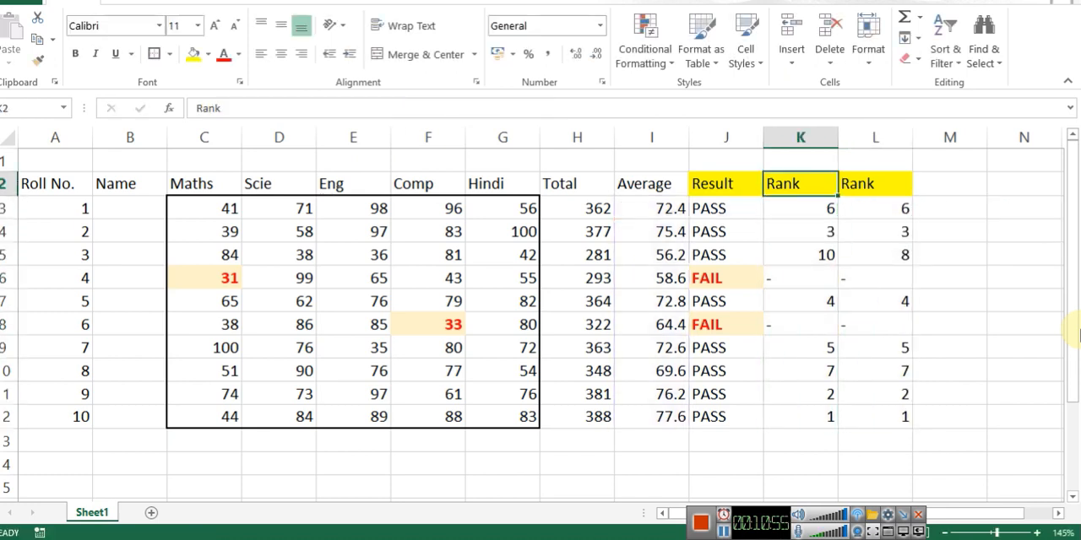
Step: Recheck the formulas in L3 and K3 and fill the combined formula down to L12 again
{"action": "key", "text": "Down"}
{"action": "key", "text": "Right"}
{"action": "key", "text": "F2"}
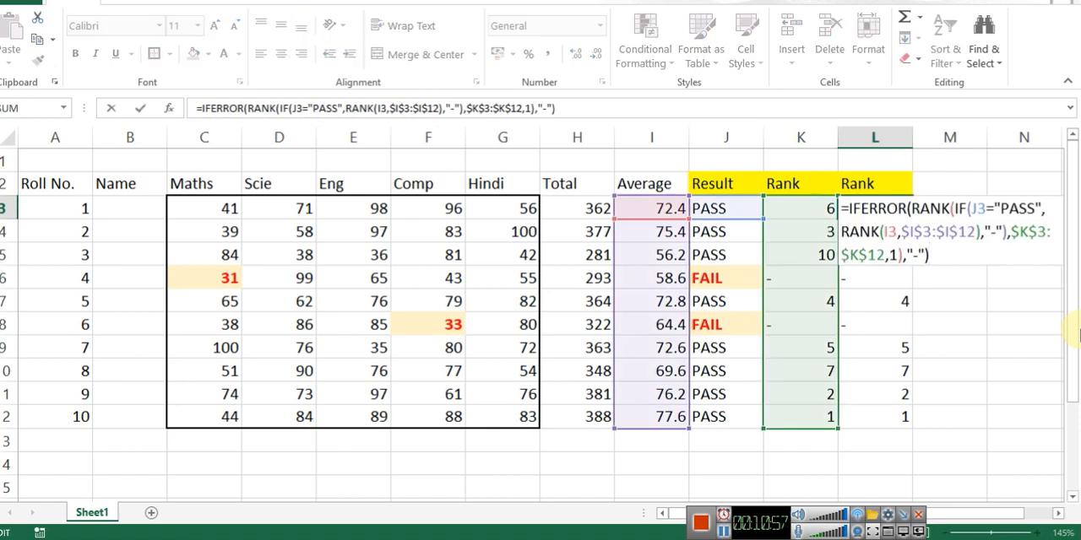
{"action": "key", "text": "Escape"}
{"action": "key", "text": "Left"}
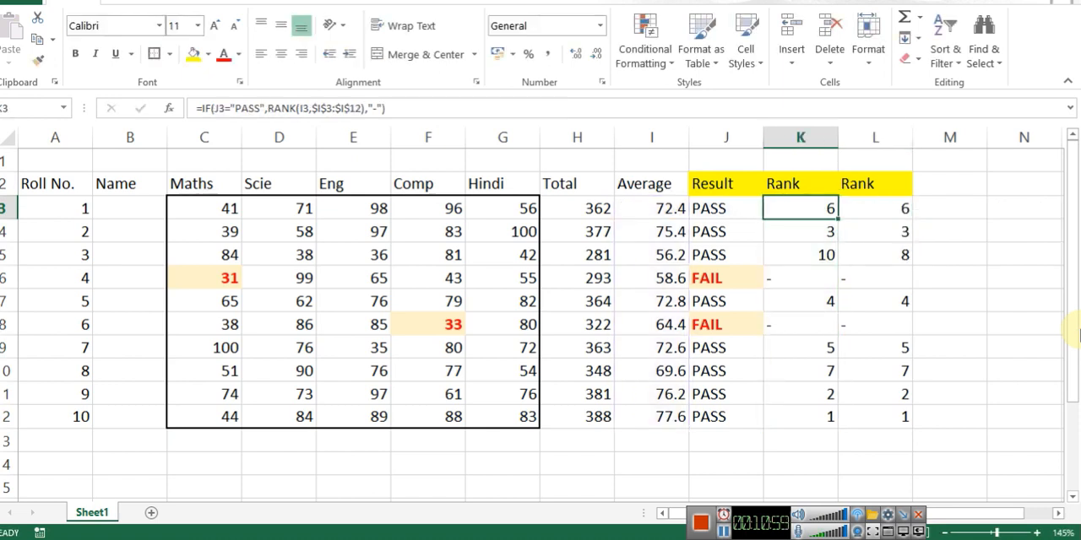
{"action": "key", "text": "Right"}
{"action": "key", "text": "ctrl+c"}
{"action": "key", "text": "ctrl+shift+Down"}
{"action": "key", "text": "ctrl+v"}
{"action": "key", "text": "Escape"}
{"action": "key", "text": "Right"}
{"action": "key", "text": "Left"}
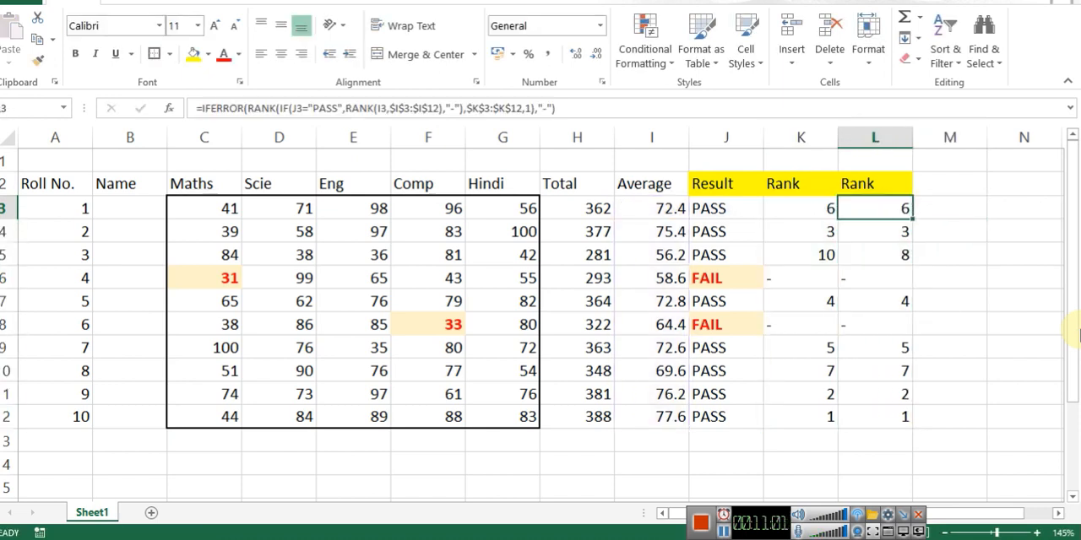
Step: Undo the combined formula edits in the second Rank column and open L3's formula for checking
{"action": "key", "text": "F2"}
{"action": "key", "text": "Escape"}
{"action": "key", "text": "ctrl+z"}
{"action": "key", "text": "Right"}
{"action": "key", "text": "Left"}
{"action": "key", "text": "F2"}
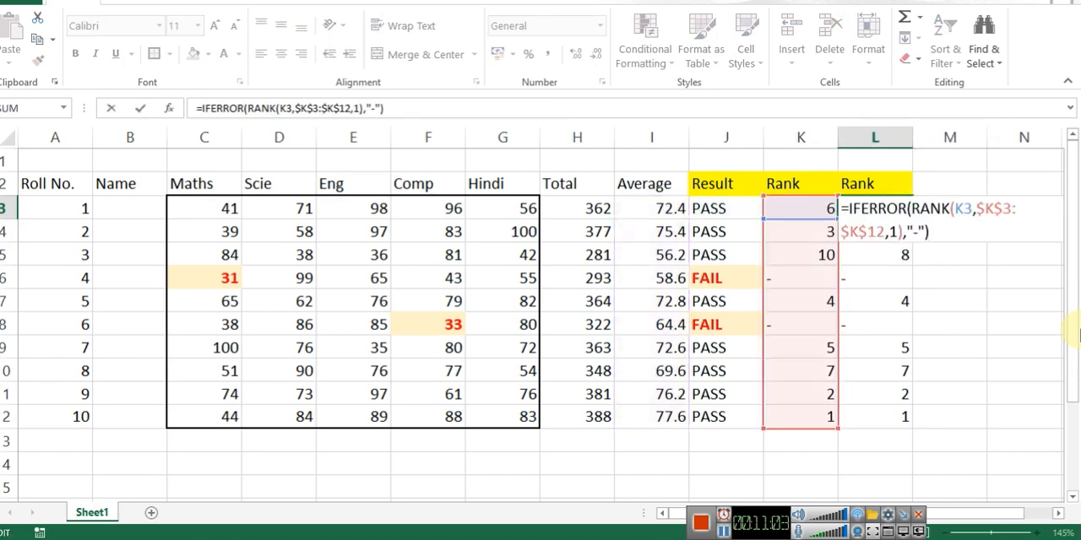
Step: Nest K3's formula IF(J3="PASS",RANK(I3,$I$3:$I$12),"-") as the number argument of RANK in L3
{"action": "key", "text": "Escape"}
{"action": "key", "text": "Left"}
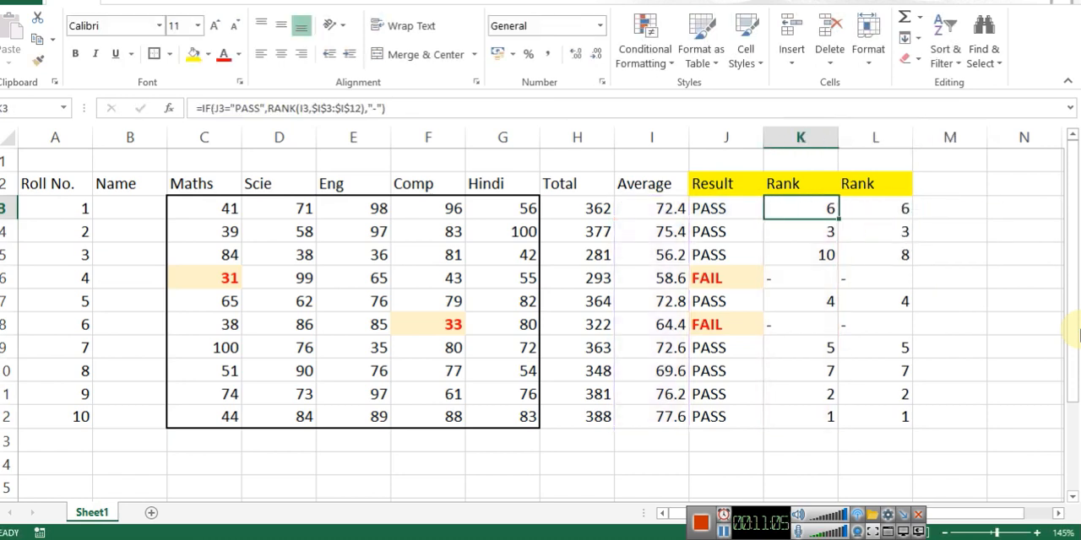
{"action": "key", "text": "F2"}
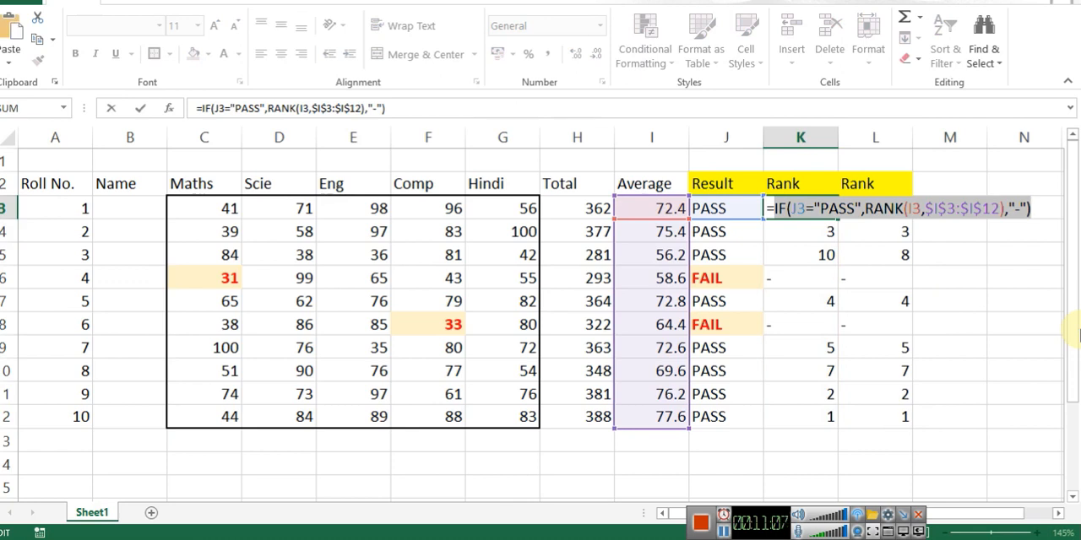
{"action": "key", "text": "Escape"}
{"action": "key", "text": "Right"}
{"action": "key", "text": "F2"}
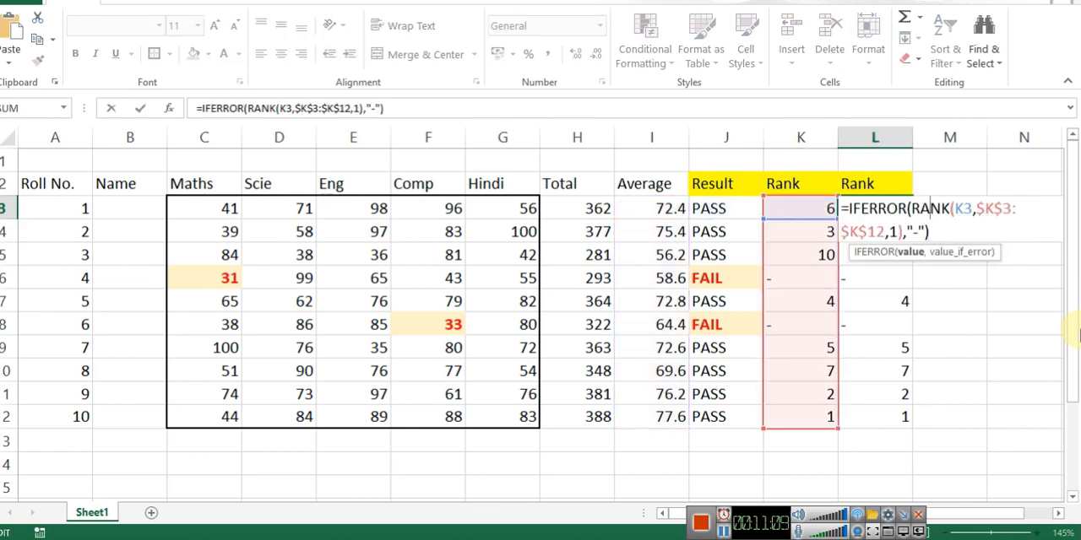
{"action": "key", "text": "Right"}
{"action": "key", "text": "Right"}
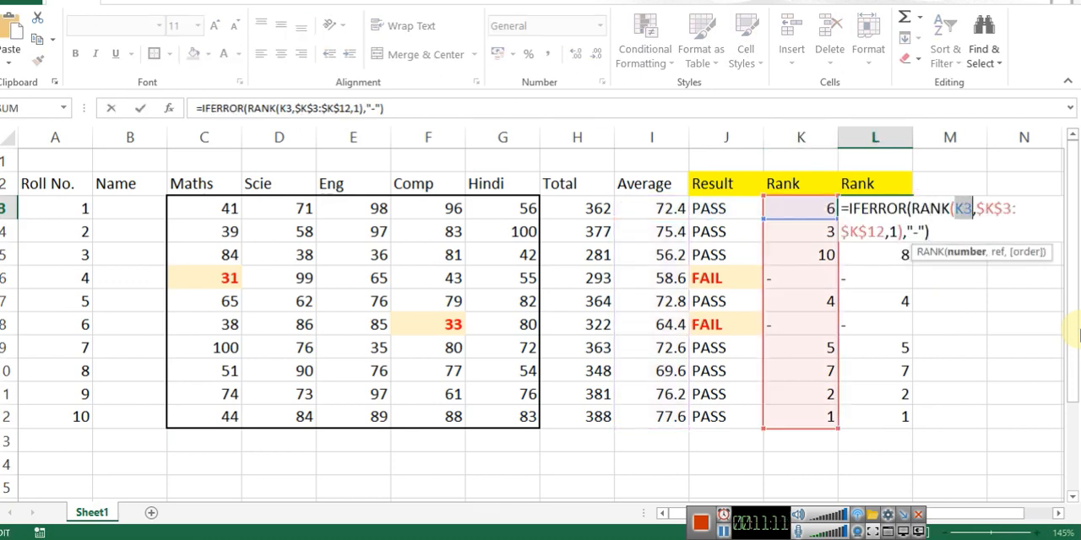
{"action": "key", "text": "ctrl+v"}
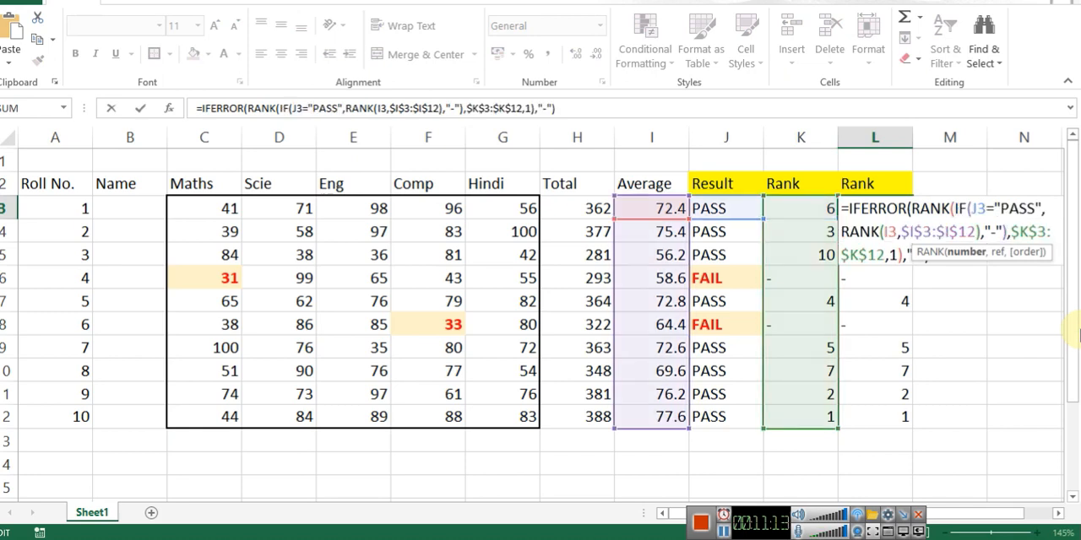
{"action": "key", "text": "Return"}
{"action": "key", "text": "Up"}
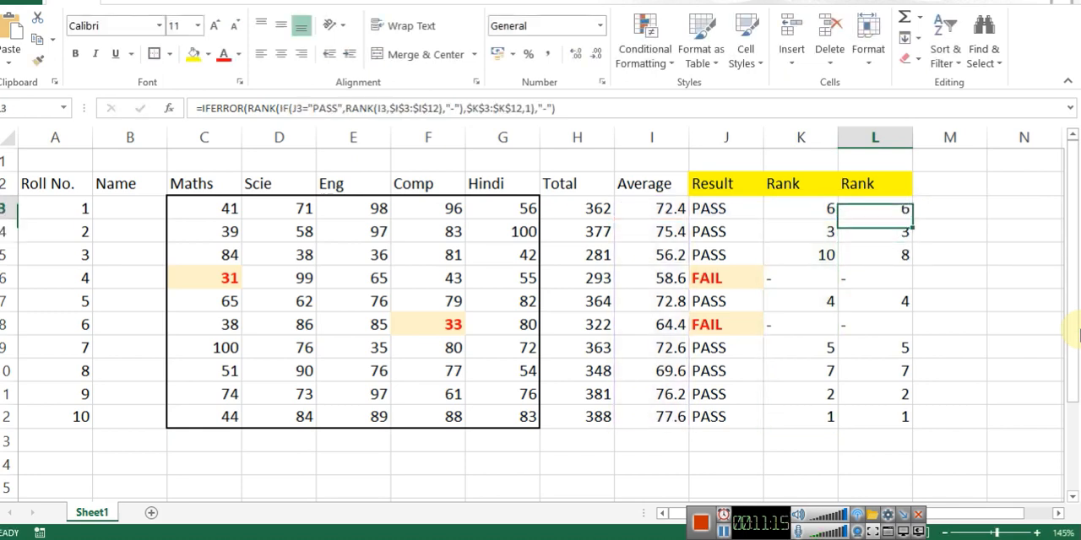
Step: Try clearing the first Rank column K3:K12 to test the second column's dependence, and undo the deletion
{"action": "key", "text": "Left"}
{"action": "key", "text": "ctrl+shift+Down"}
{"action": "key", "text": "Delete"}
{"action": "key", "text": "Down"}
{"action": "key", "text": "Right"}
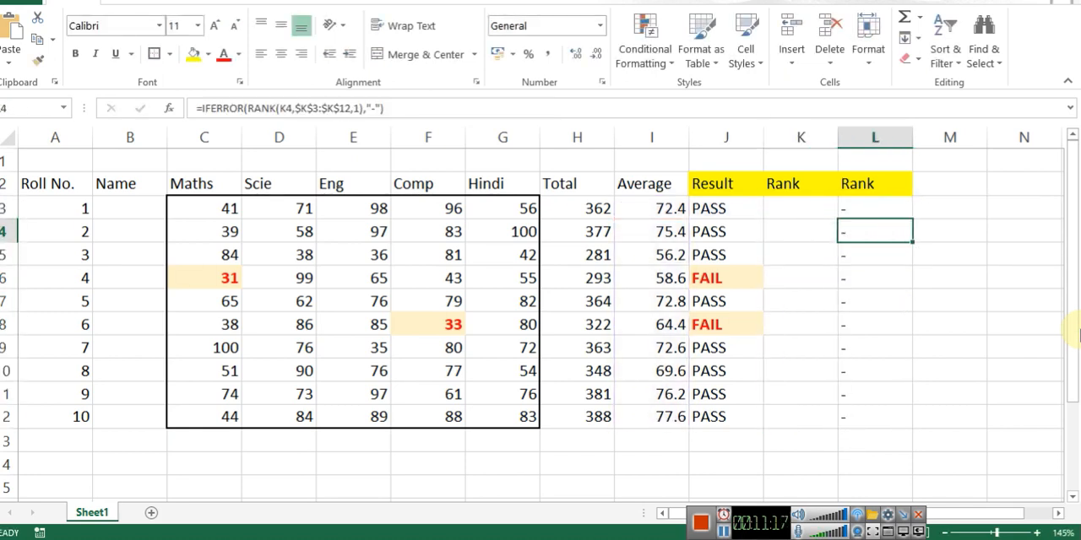
{"action": "key", "text": "ctrl+z"}
{"action": "key", "text": "Up"}
{"action": "key", "text": "Down"}
{"action": "key", "text": "Right"}
{"action": "key", "text": "F2"}
{"action": "key", "text": "Escape"}
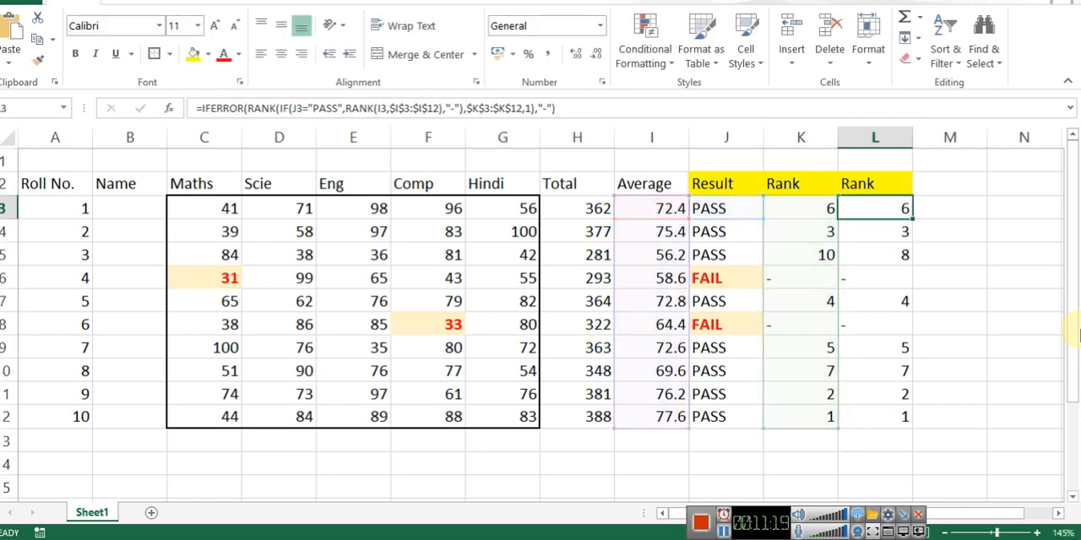
Step: Try clearing only the rank in K3 and undo the deletion
{"action": "key", "text": "Left"}
{"action": "key", "text": "Delete"}
{"action": "key", "text": "ctrl+z"}
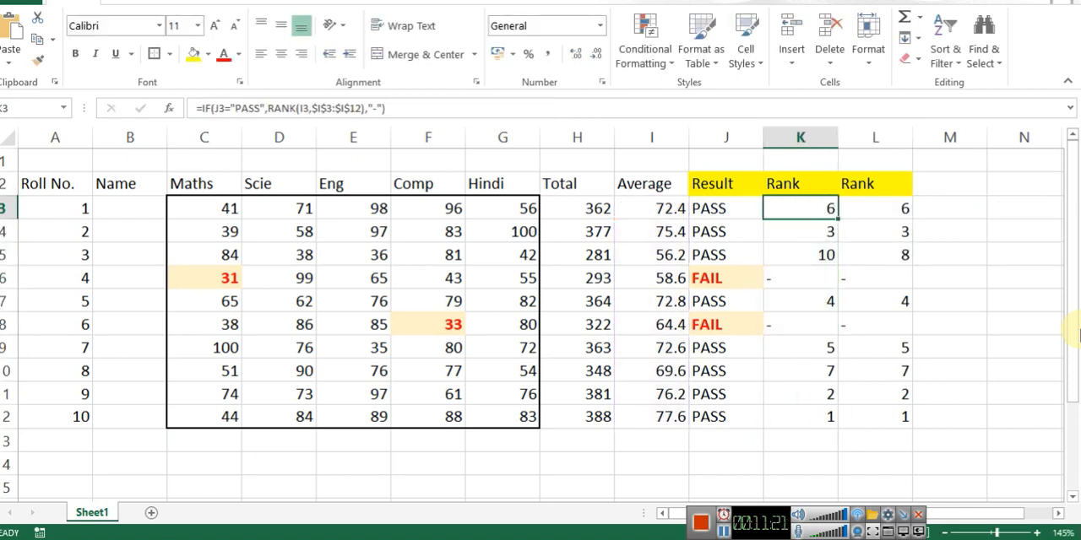
Step: Compare the combined rank formula in L3 with the IF formula in K3
{"action": "key", "text": "Right"}
{"action": "key", "text": "F2"}
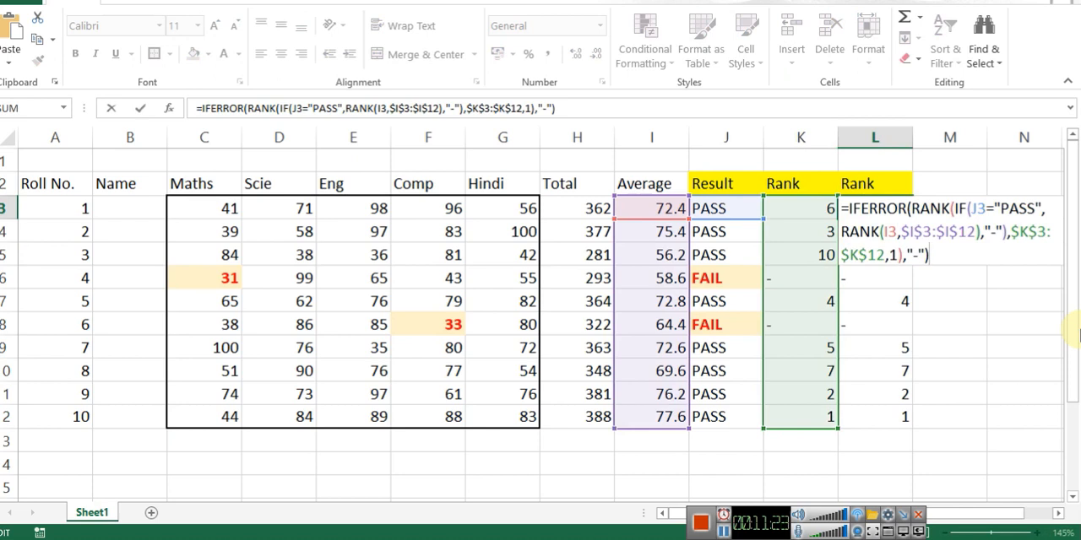
{"action": "key", "text": "Escape"}
{"action": "key", "text": "Left"}
{"action": "key", "text": "F2"}
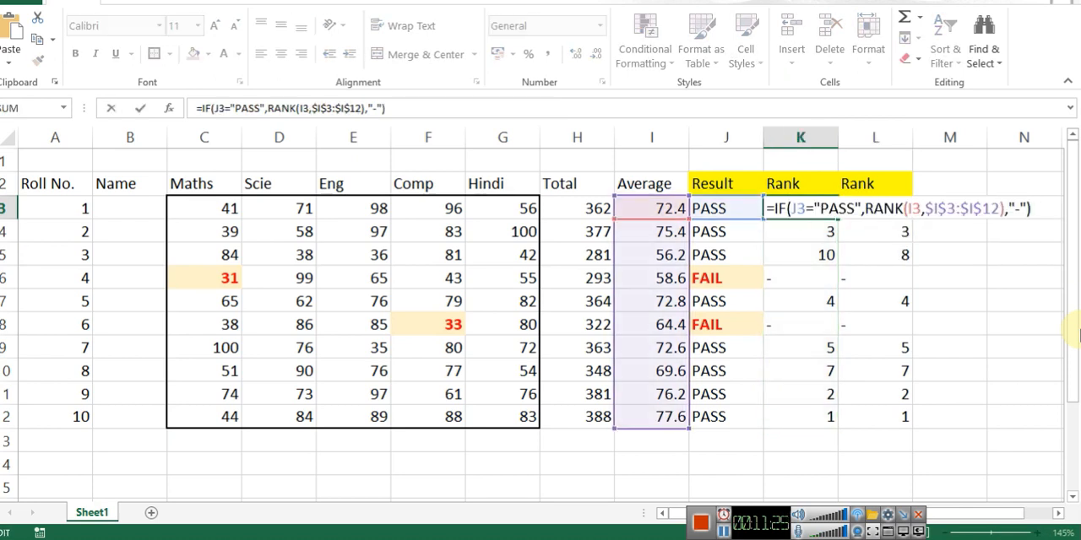
{"action": "key", "text": "Escape"}
{"action": "key", "text": "Right"}
{"action": "key", "text": "F2"}
{"action": "key", "text": "Escape"}
{"action": "key", "text": "Left"}
Step: Try clearing K3 once more, and undo both that deletion and the combined formula in L3
{"action": "key", "text": "Delete"}
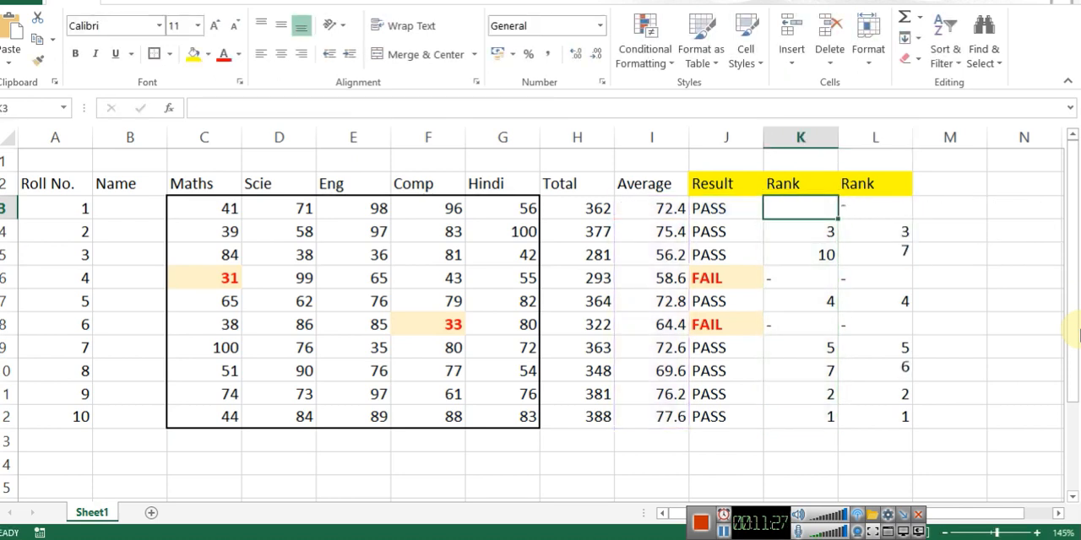
{"action": "key", "text": "Right"}
{"action": "key", "text": "ctrl+z"}
{"action": "key", "text": "Left"}
{"action": "key", "text": "Right"}
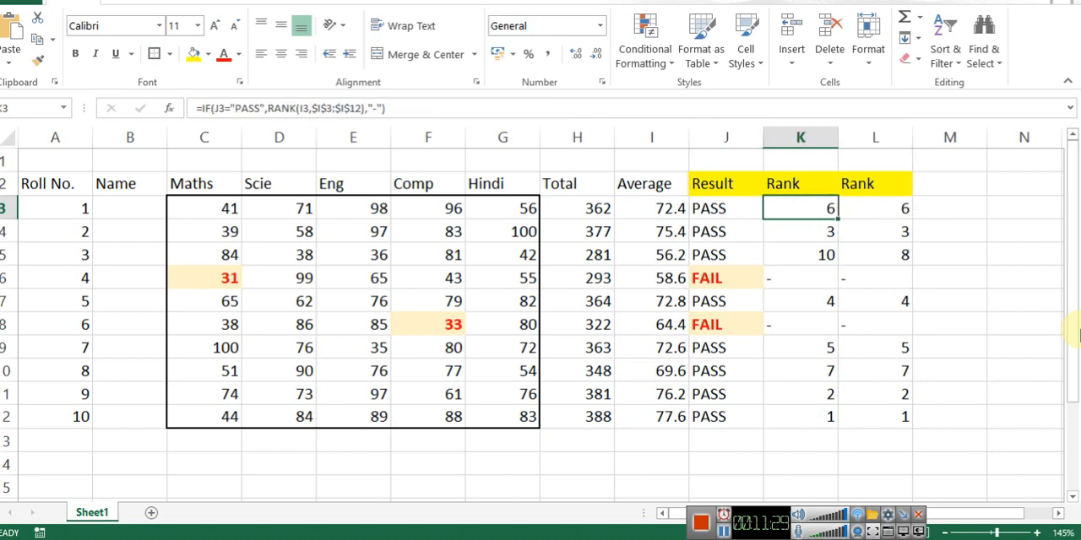
{"action": "key", "text": "Right"}
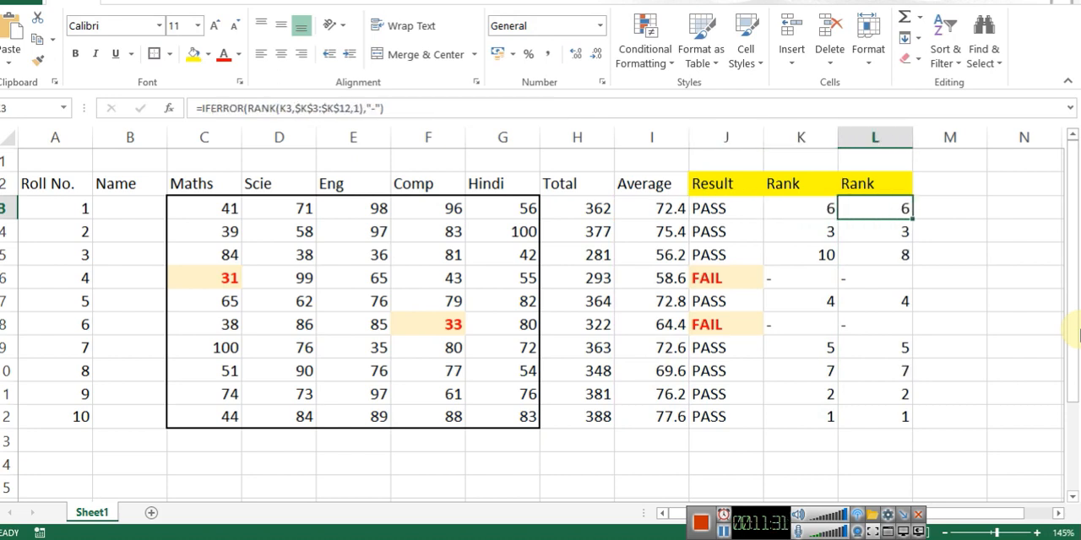
Step: Review how the ascending RANK formula in L3 refers to K3 and the range $K$3:$K$12
{"action": "key", "text": "F2"}
{"action": "key", "text": "Escape"}
{"action": "key", "text": "Left"}
{"action": "key", "text": "Right"}
{"action": "key", "text": "F2"}
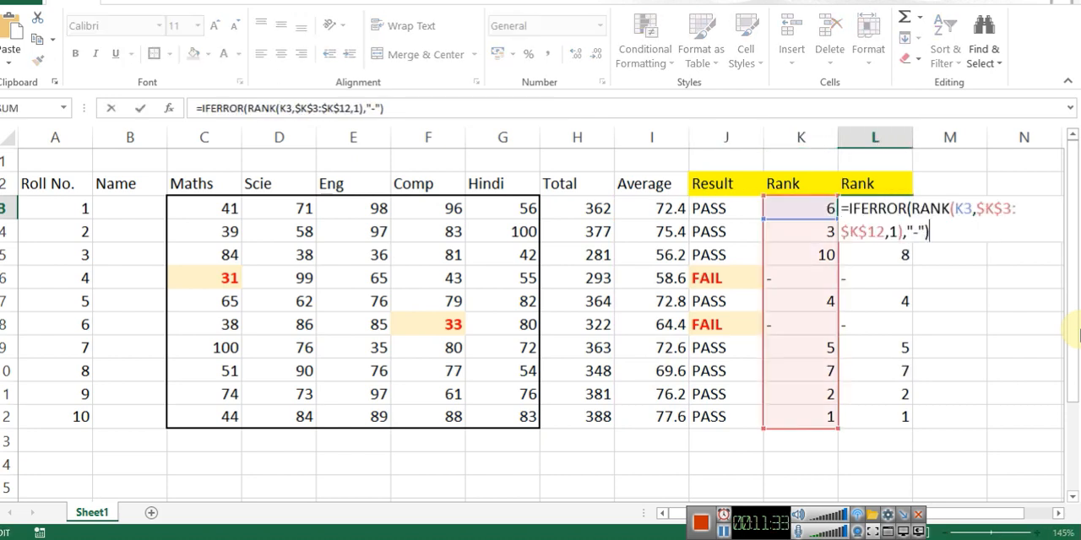
{"action": "key", "text": "Escape"}
{"action": "key", "text": "F2"}
{"action": "key", "text": "Escape"}
Step: Substitute K3's whole IF expression for the K3 reference in L3: =IFERROR(RANK(IF(J3="PASS",RANK(I3,$I$3:$I$12),"-"),$K$3:$K$12,1),"-")
{"action": "key", "text": "Left"}
{"action": "key", "text": "F2"}
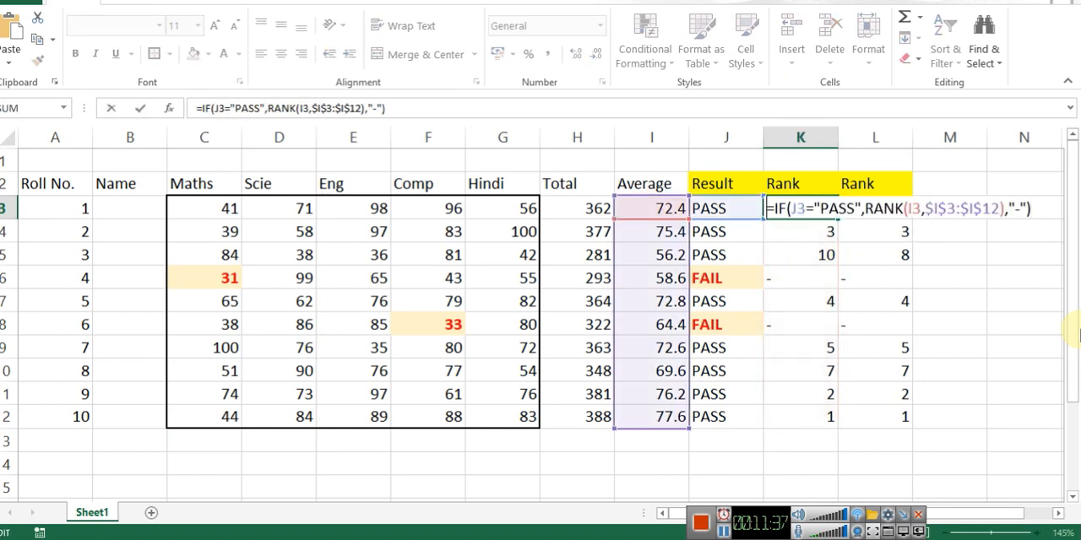
{"action": "key", "text": "shift+Home"}
{"action": "key", "text": "ctrl+c"}
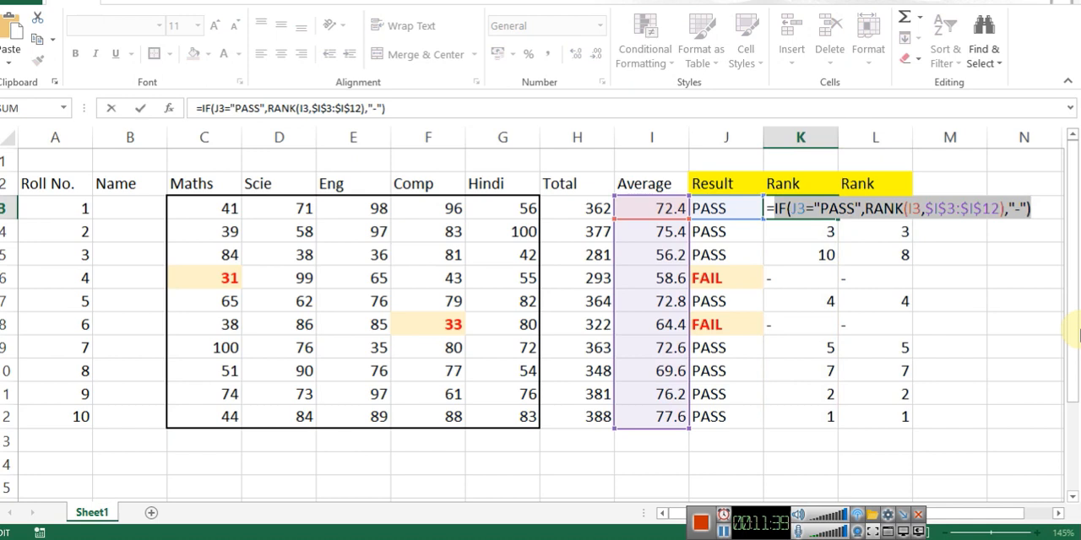
{"action": "key", "text": "Escape"}
{"action": "key", "text": "Right"}
{"action": "key", "text": "F2"}
{"action": "key", "text": "ctrl+Home"}
{"action": "key", "text": "ctrl+Right"}
{"action": "key", "text": "ctrl+Right"}
{"action": "key", "text": "ctrl+Right"}
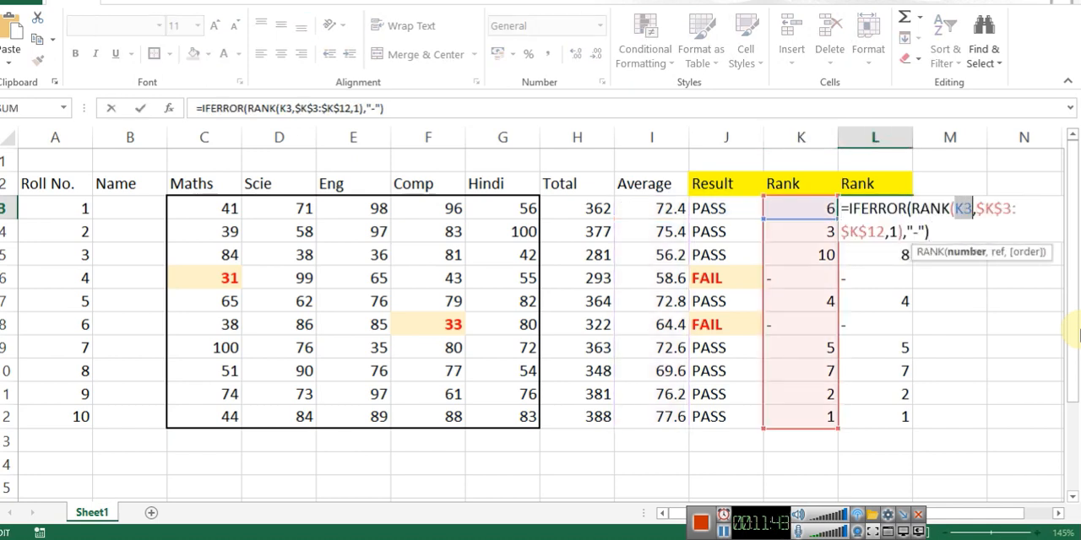
{"action": "key", "text": "ctrl+v"}
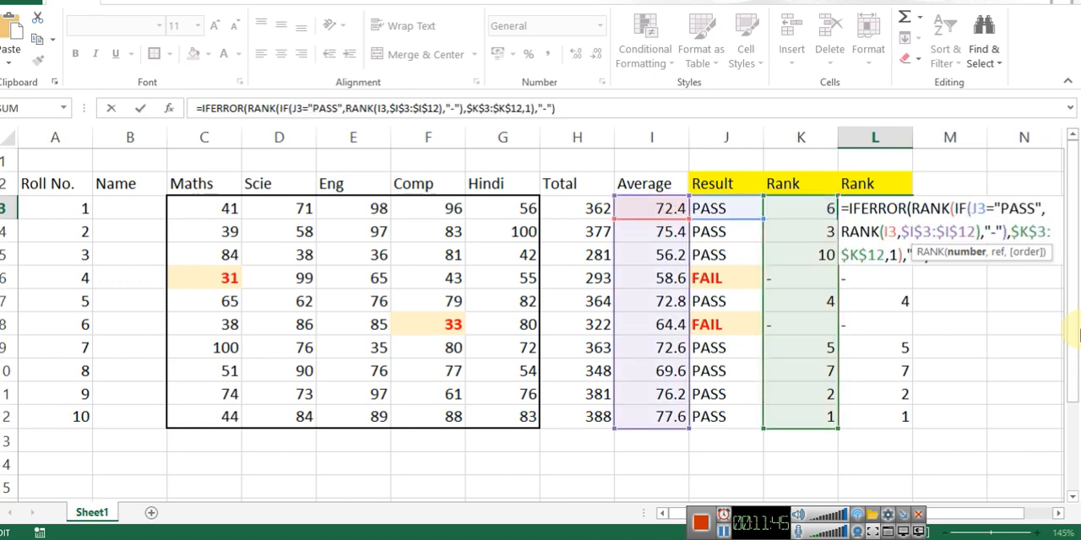
{"action": "key", "text": "Return"}
{"action": "key", "text": "Up"}
Step: Test the combined formula by clearing K3, check L3, and undo the deletion
{"action": "key", "text": "Left"}
{"action": "key", "text": "Delete"}
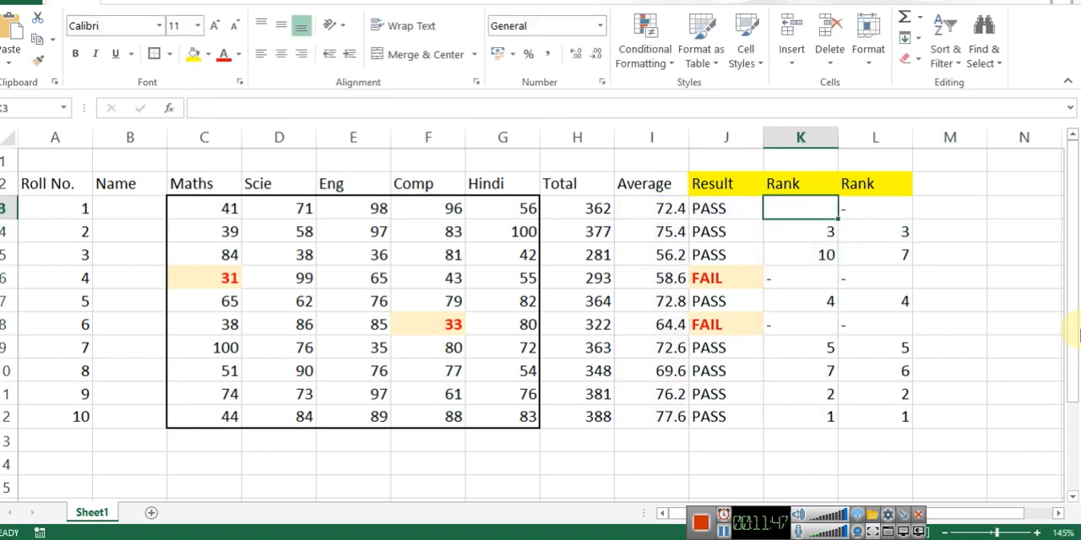
{"action": "key", "text": "Right"}
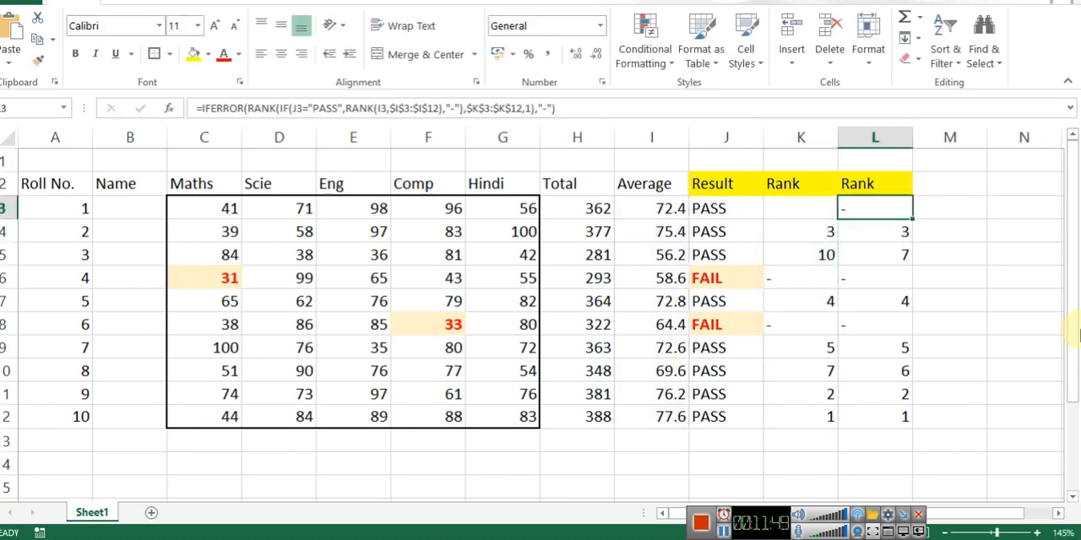
{"action": "key", "text": "ctrl+z"}
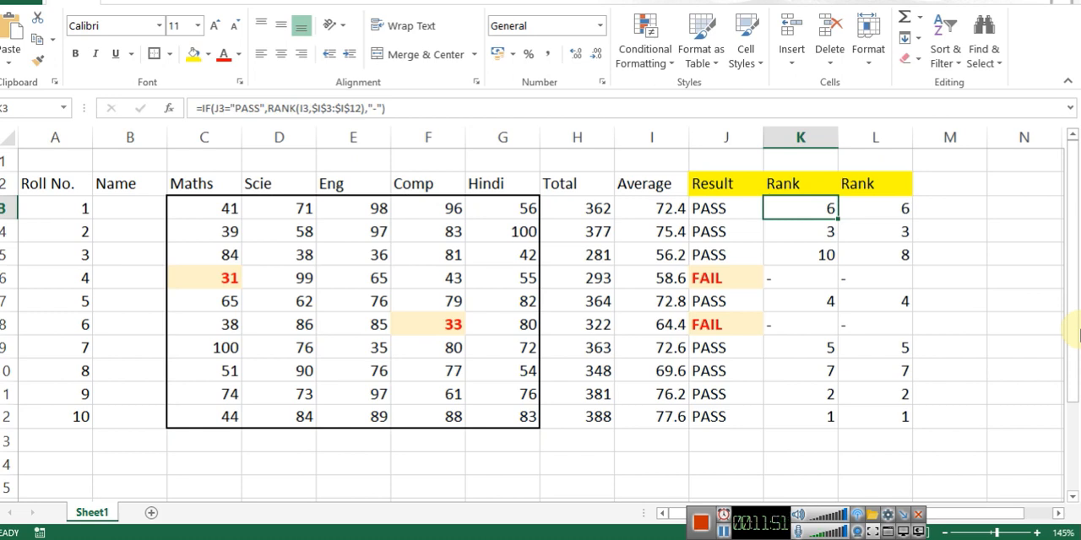
Step: Check the combined formula in L3 and copy it down the second Rank column to L12
{"action": "key", "text": "Up"}
{"action": "key", "text": "Down"}
{"action": "key", "text": "Right"}
{"action": "key", "text": "Left"}
{"action": "key", "text": "Right"}
{"action": "key", "text": "F2"}
{"action": "key", "text": "Escape"}
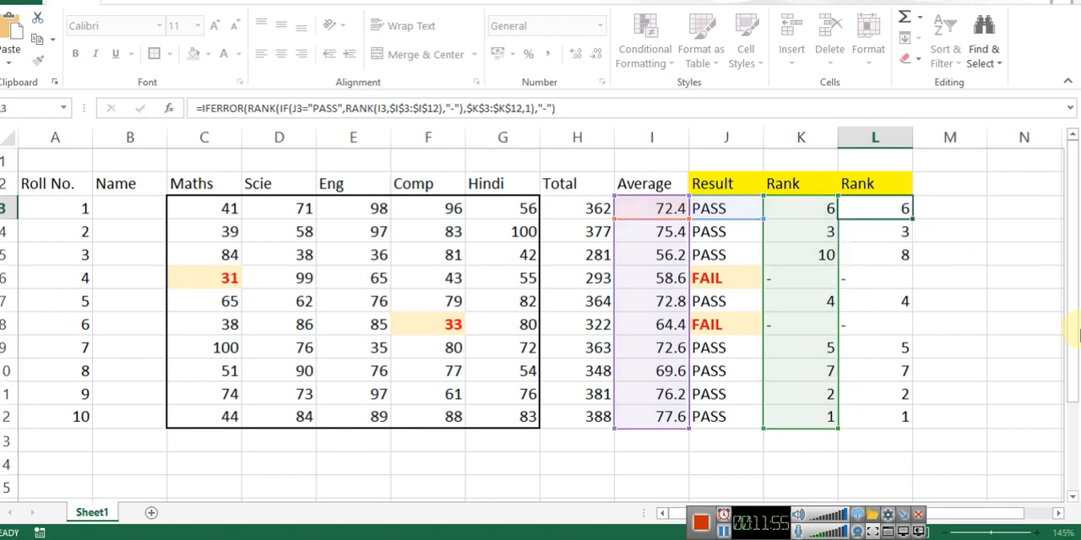
{"action": "key", "text": "ctrl+c"}
{"action": "key", "text": "ctrl+shift+Down"}
{"action": "key", "text": "Return"}
Step: Try hiding the first Rank column K and undo the change
{"action": "key", "text": "Left"}
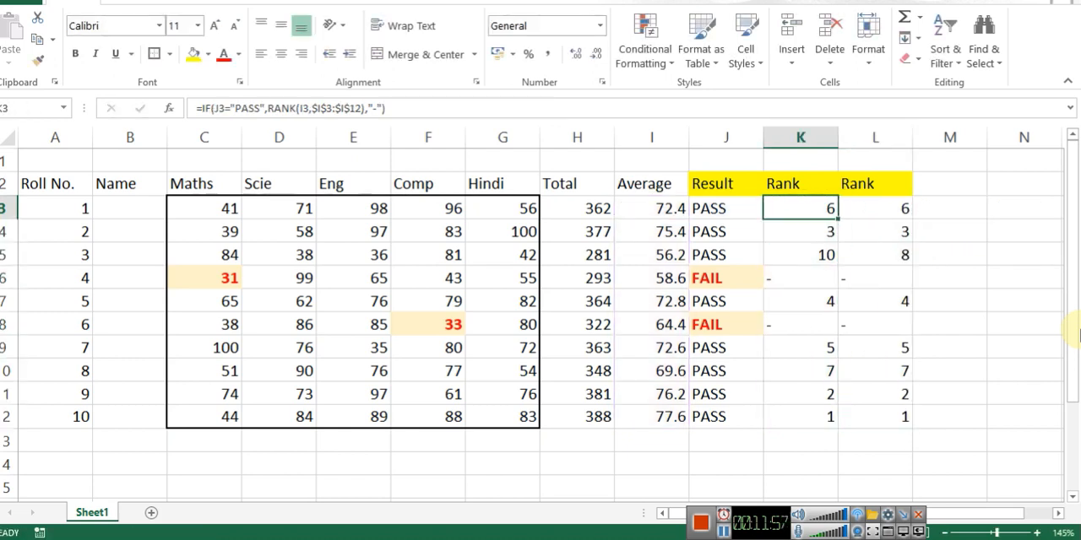
{"action": "key", "text": "ctrl+0"}
{"action": "key", "text": "ctrl+z"}
Step: Try deleting the entire first Rank column K and undo the deletion
{"action": "key", "text": "ctrl+minus"}
{"action": "key", "text": "c"}
{"action": "key", "text": "Return"}
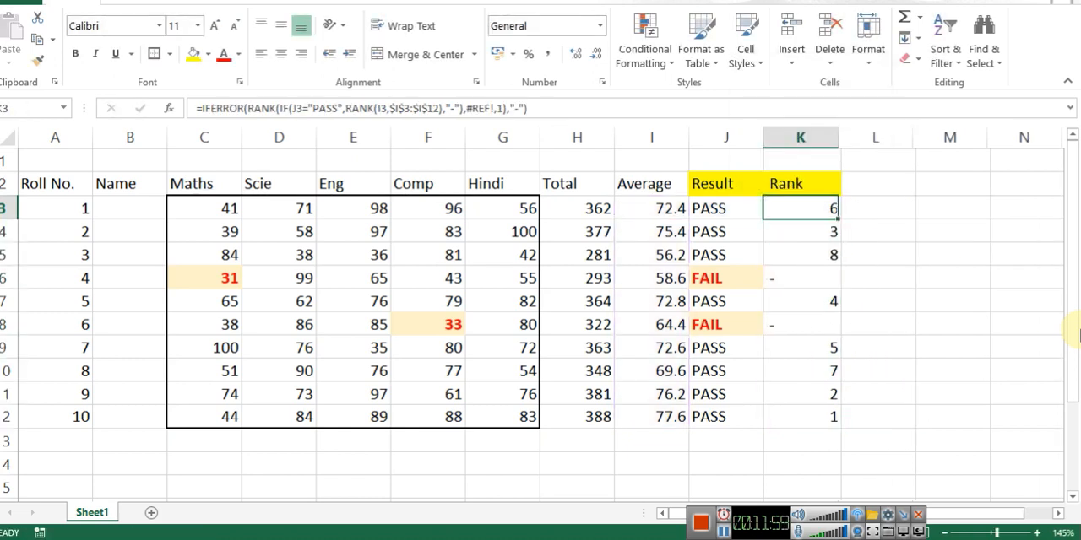
{"action": "key", "text": "ctrl+z"}
{"action": "key", "text": "Left"}
{"action": "key", "text": "Right"}
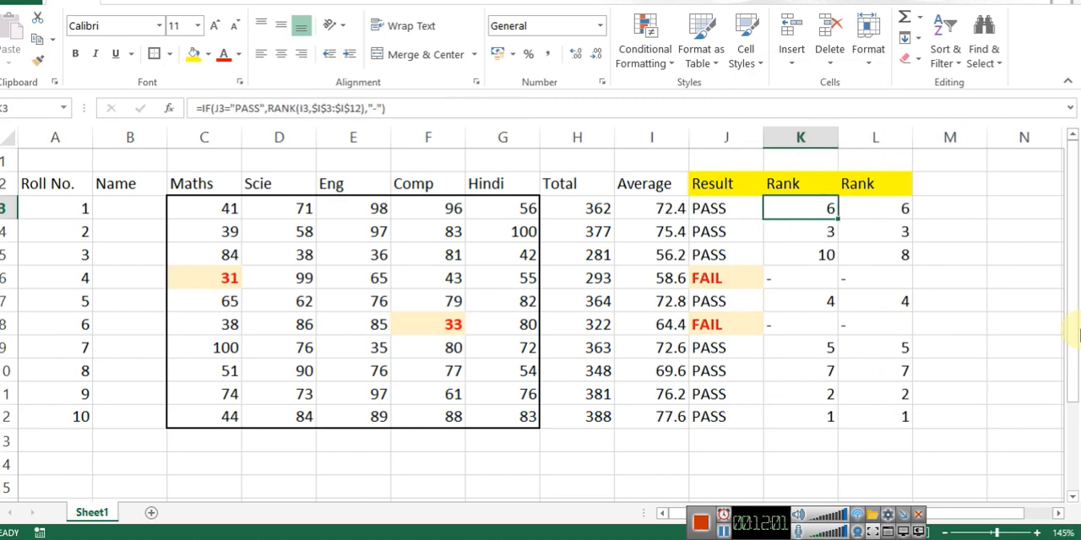
Step: Review the combined rank formula in L3
{"action": "key", "text": "Right"}
{"action": "key", "text": "F2"}
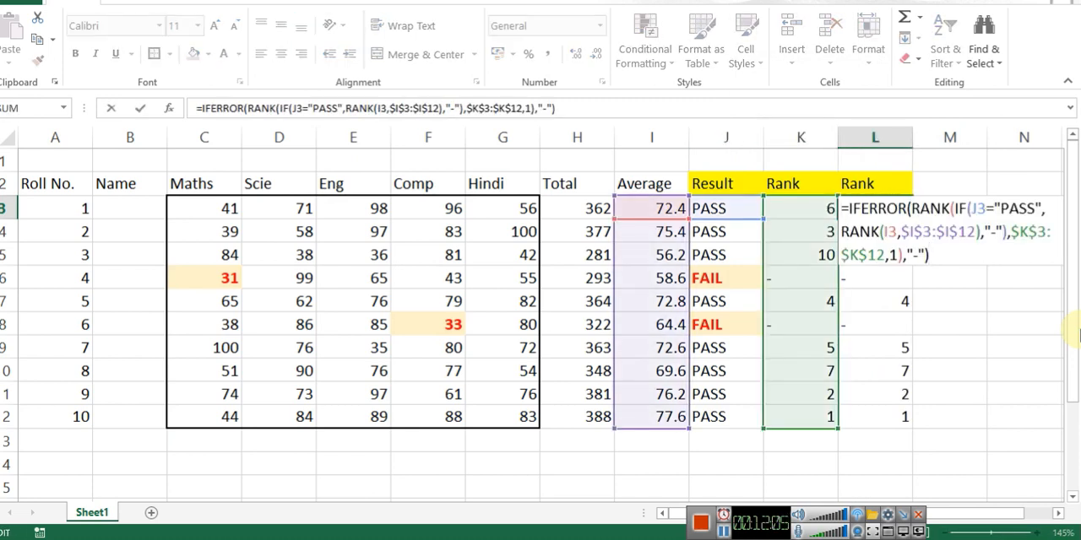
{"action": "key", "text": "Escape"}
{"action": "key", "text": "Left"}
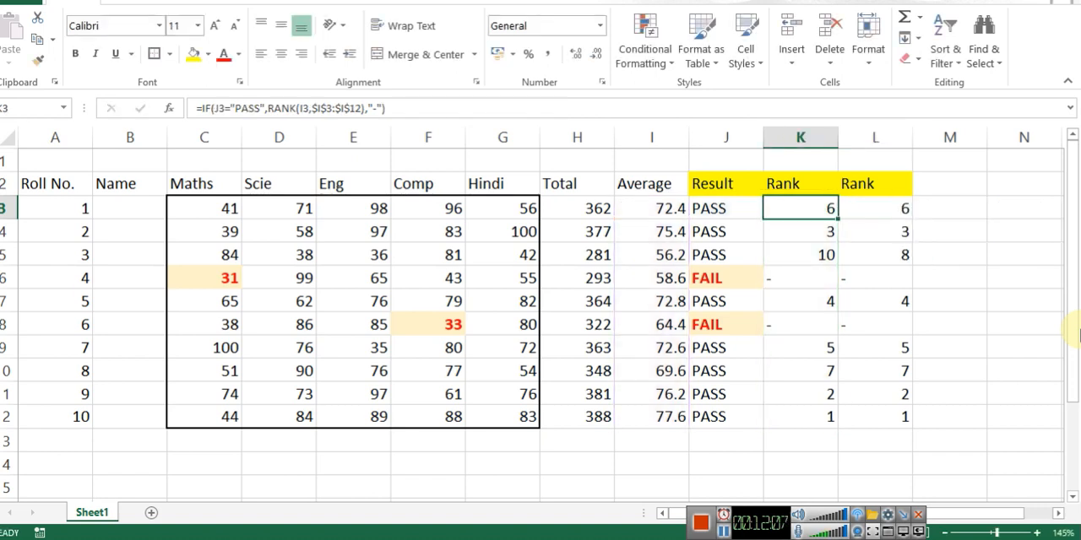
Step: Hide the first Rank column K and look through the remaining Rank column
{"action": "key", "text": "ctrl+0"}
{"action": "key", "text": "Up"}
{"action": "key", "text": "Down"}
{"action": "key", "text": "Right"}
{"action": "key", "text": "Up"}
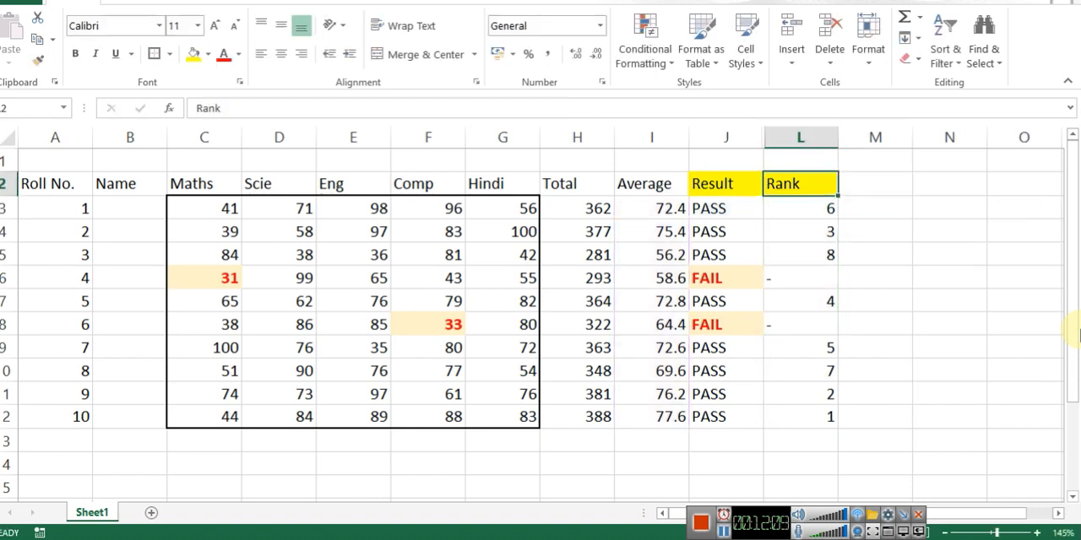
{"action": "key", "text": "Down"}
{"action": "key", "text": "Down"}
{"action": "key", "text": "Down"}
{"action": "key", "text": "Down"}
{"action": "key", "text": "Down"}
{"action": "key", "text": "Down"}
{"action": "key", "text": "Down"}
{"action": "key", "text": "Down"}
{"action": "key", "text": "Down"}
{"action": "key", "text": "Down"}
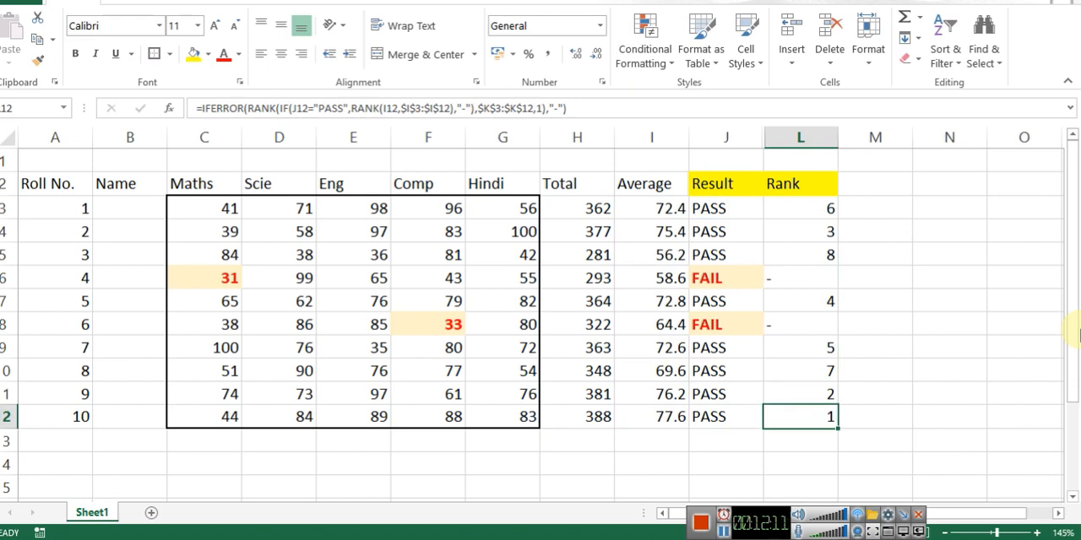
{"action": "key", "text": "Up"}
{"action": "key", "text": "Up"}
Step: Enter =RANDBETWEEN(30,100) as the Maths mark in C3
{"action": "key", "text": "ctrl+Up"}
{"action": "key", "text": "Down"}
{"action": "key", "text": "ctrl+Left"}
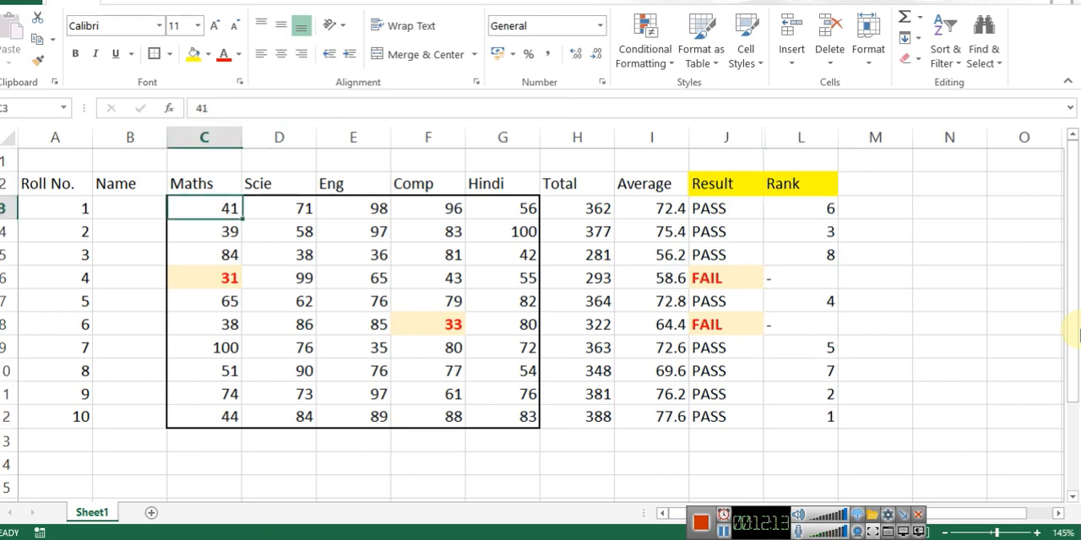
{"action": "key", "text": "ctrl+Left"}
{"action": "key", "text": "ctrl+Right"}
{"action": "type", "text": "=RANDBETWEEN("}
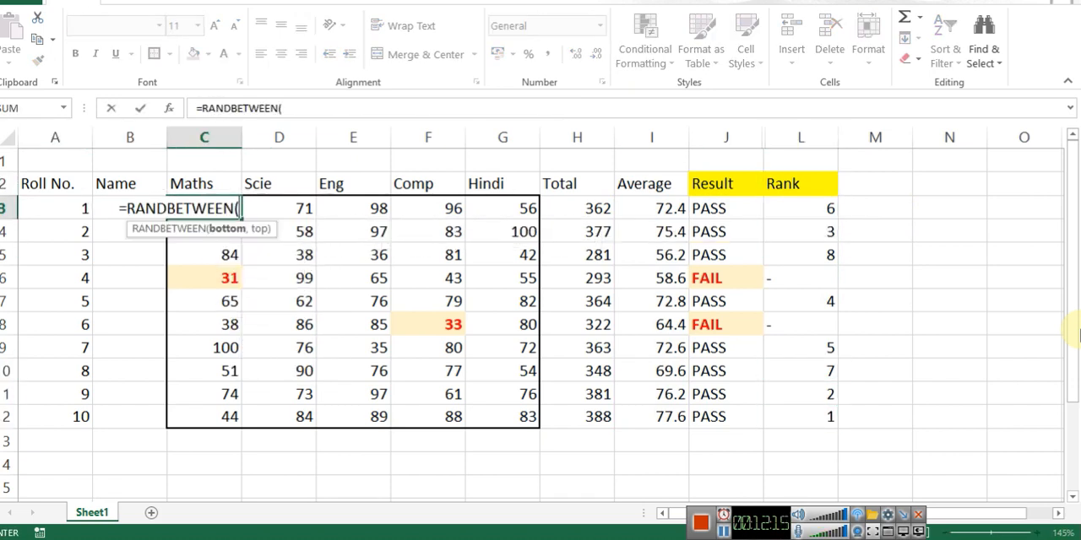
{"action": "type", "text": "30,100)"}
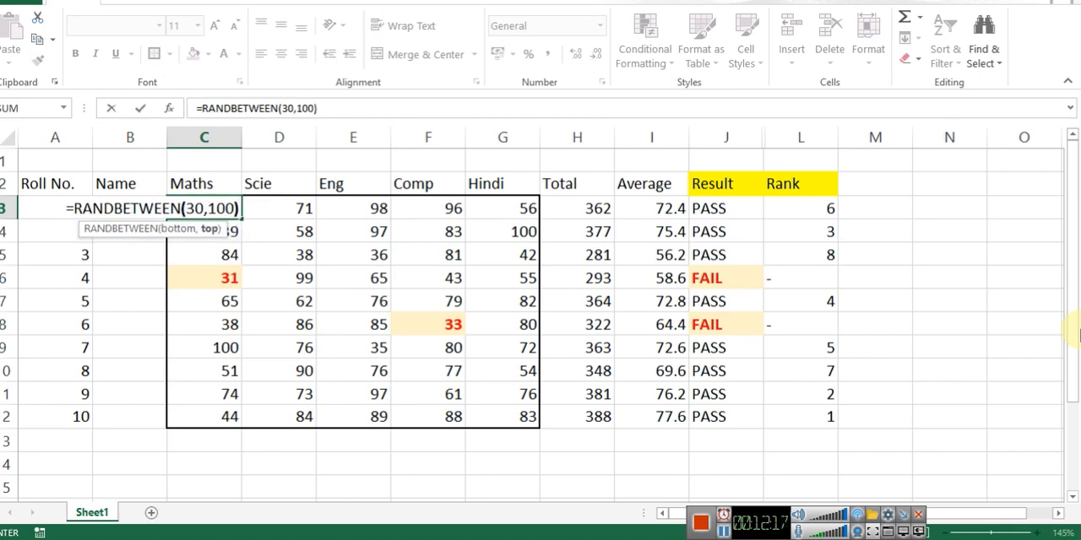
{"action": "key", "text": "ctrl+Return"}
Step: Copy the random-mark formula from C3 into all marks in C3:G12, pasting formulas only to keep the borders
{"action": "key", "text": "ctrl+c"}
{"action": "key", "text": "ctrl+shift+Down"}
{"action": "key", "text": "ctrl+shift+Right"}
{"action": "key", "text": "shift+Left"}
{"action": "key", "text": "shift+Left"}
{"action": "key", "text": "shift+Left"}
{"action": "key", "text": "shift+Left"}
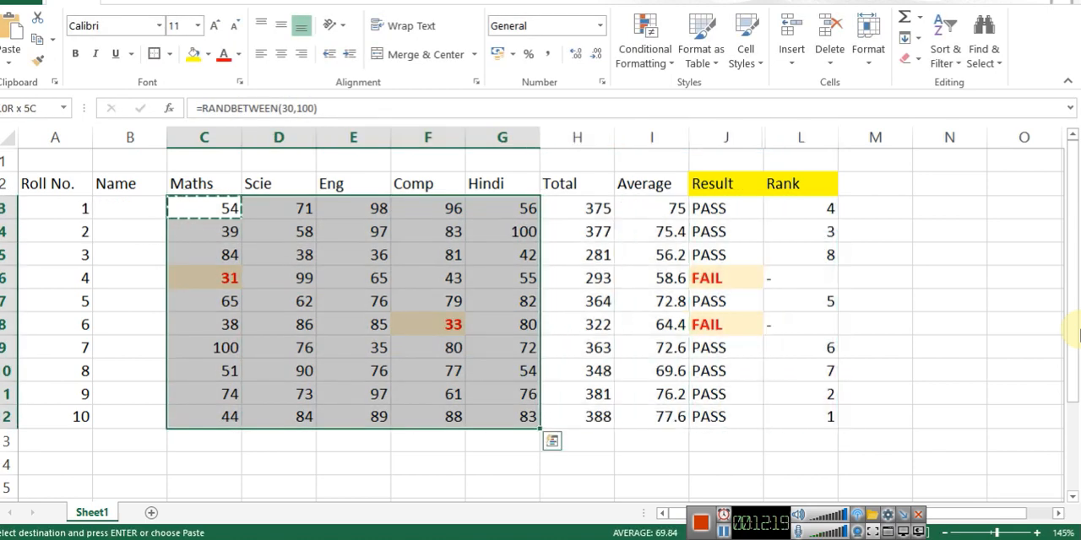
{"action": "key", "text": "ctrl+alt+v"}
{"action": "key", "text": "f"}
{"action": "key", "text": "Return"}
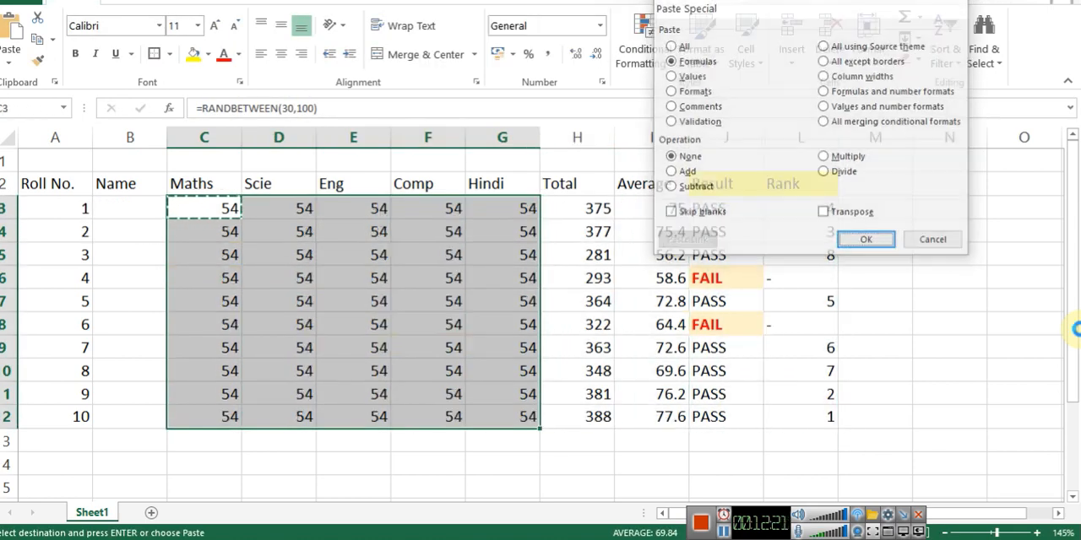
{"action": "key", "text": "Escape"}
{"action": "key", "text": "ctrl+Right"}
{"action": "key", "text": "Right"}
{"action": "key", "text": "Right"}
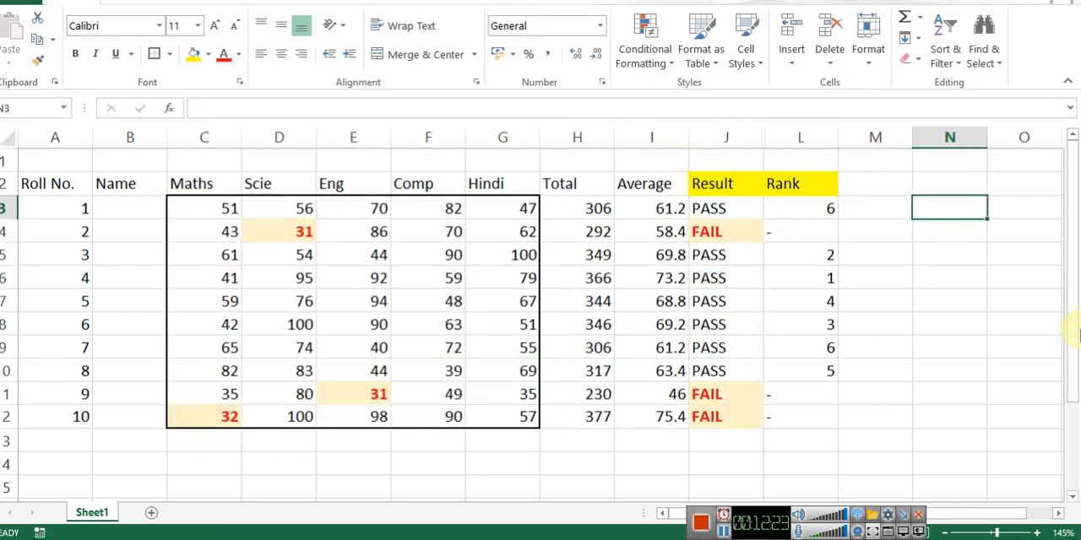
Step: Center the ranks in L3:L12 horizontally
{"action": "key", "text": "Left"}
{"action": "key", "text": "Left"}
{"action": "key", "text": "ctrl+shift+Down"}
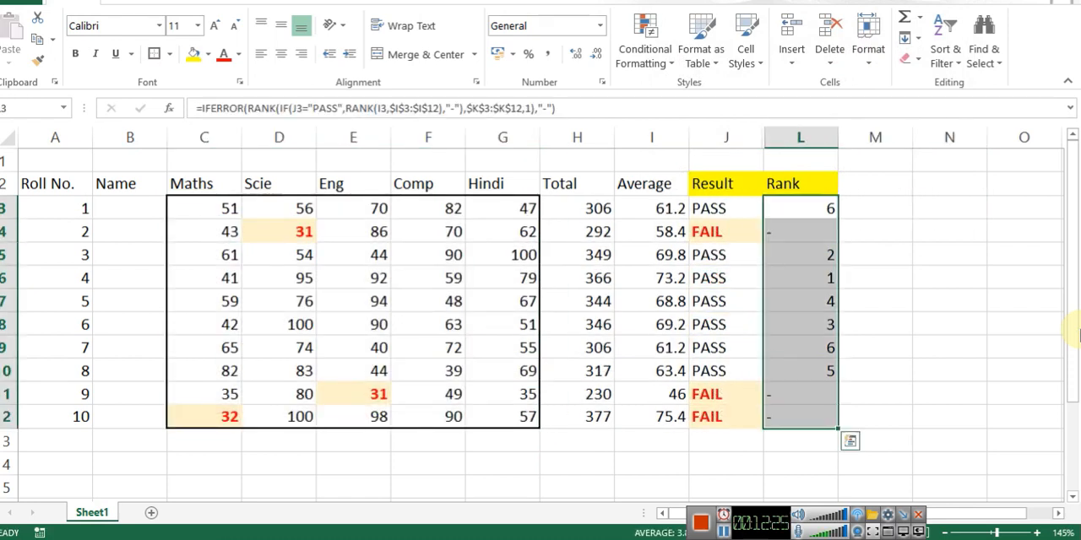
{"action": "left_click", "coordinate": [281, 54]}
Step: Change the IFERROR fallback in the L4 rank formula to "FAIL"
{"action": "key", "text": "Down"}
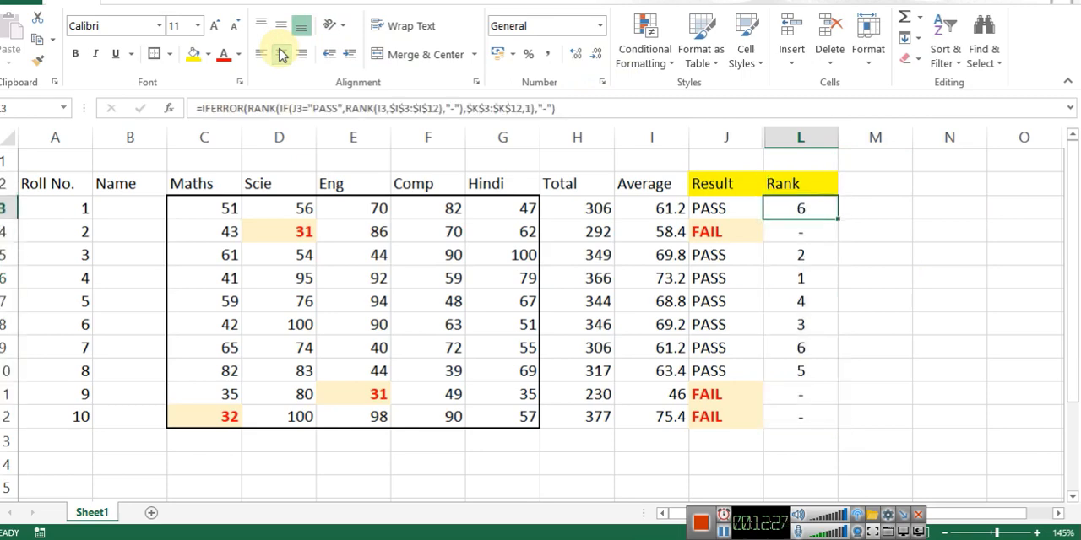
{"action": "key", "text": "F2"}
{"action": "key", "text": "BackSpace"}
{"action": "type", "text": "fail"}
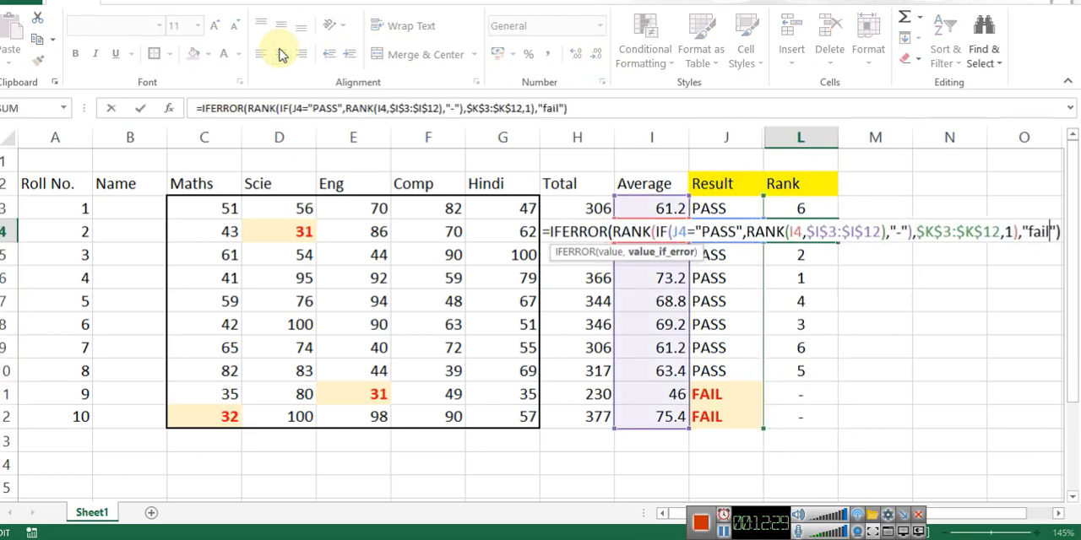
{"action": "key", "text": "BackSpace"}
{"action": "key", "text": "BackSpace"}
{"action": "key", "text": "BackSpace"}
{"action": "key", "text": "BackSpace"}
{"action": "type", "text": "FAIL"}
{"action": "key", "text": "ctrl+Return"}
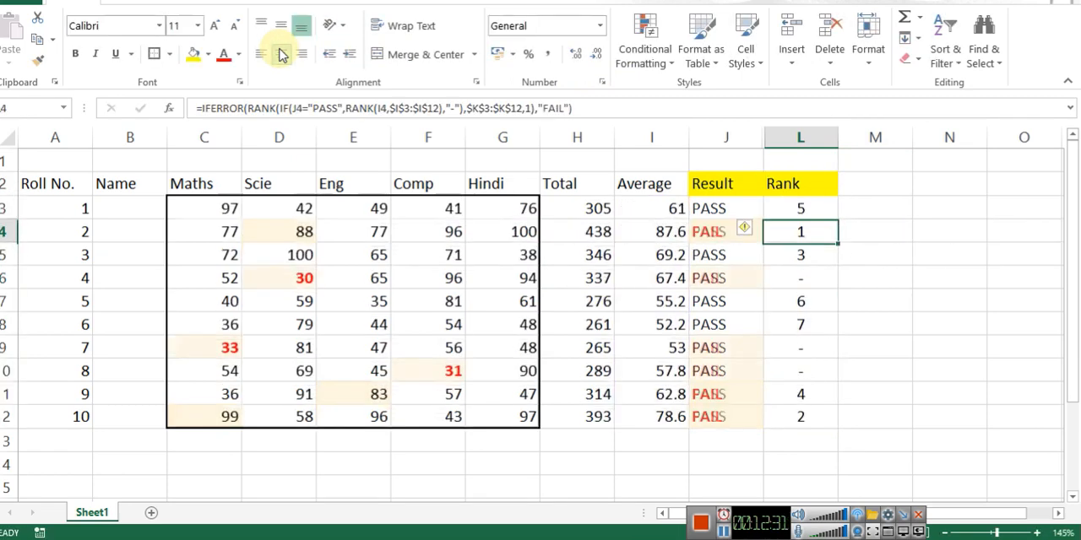
Step: Copy the updated rank formula from L4 to the whole Rank range L3:L12
{"action": "key", "text": "ctrl+c"}
{"action": "key", "text": "Escape"}
{"action": "key", "text": "Up"}
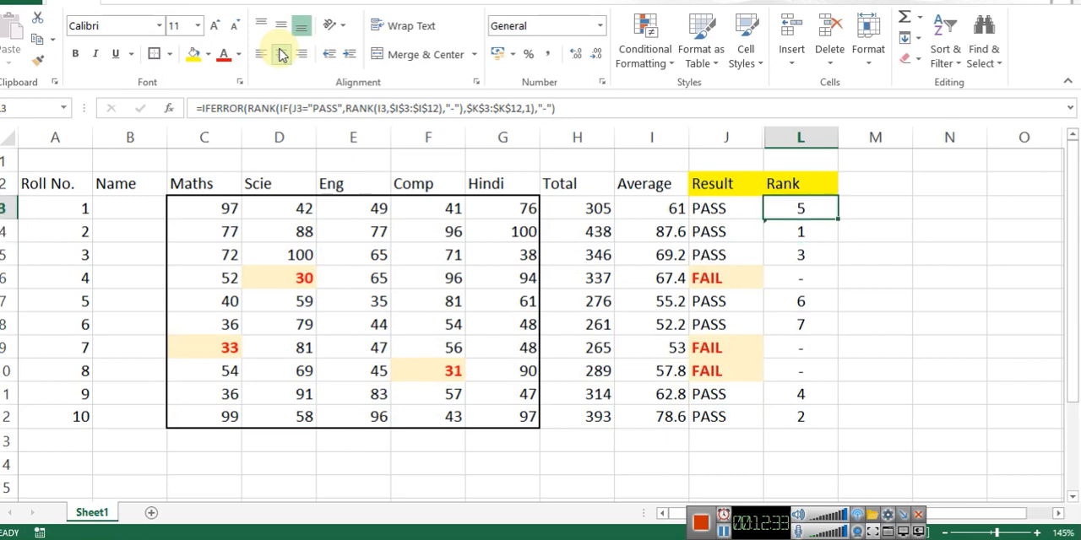
{"action": "key", "text": "Down"}
{"action": "key", "text": "Up"}
{"action": "key", "text": "ctrl+c"}
{"action": "key", "text": "Escape"}
{"action": "key", "text": "Down"}
{"action": "key", "text": "ctrl+c"}
{"action": "key", "text": "Up"}
{"action": "key", "text": "ctrl+shift+Down"}
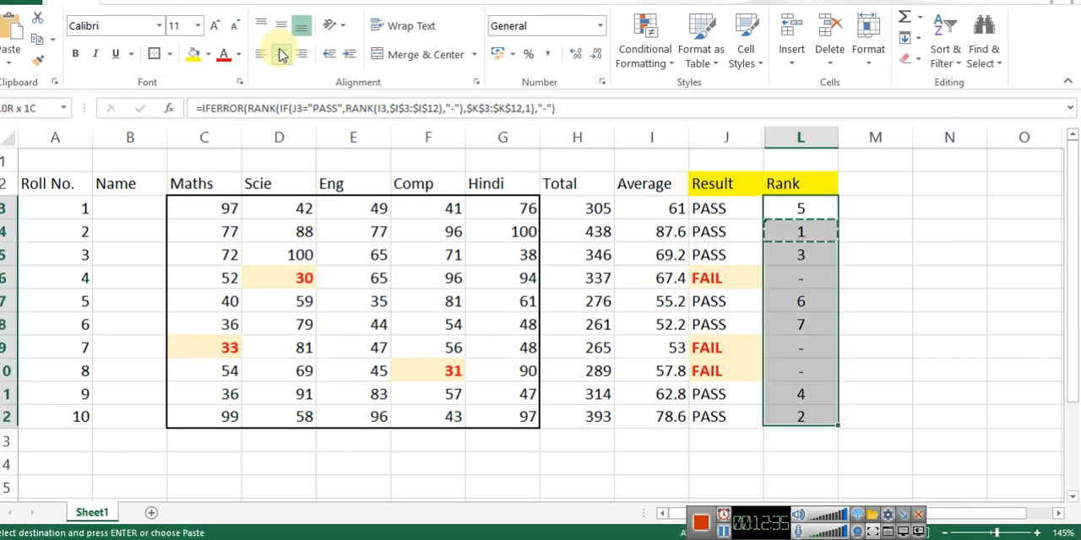
{"action": "key", "text": "ctrl+v"}
{"action": "key", "text": "Escape"}
Step: Recalculate the sheet repeatedly to test the results and ranks with new random marks
{"action": "key", "text": "Right"}
{"action": "key", "text": "F9"}
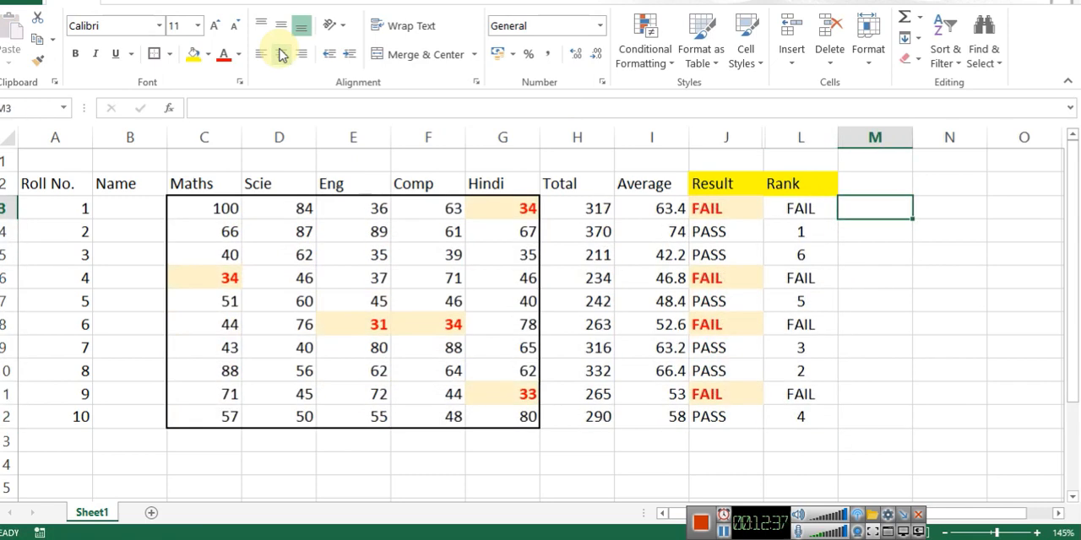
{"action": "key", "text": "F9"}
{"action": "key", "text": "F9"}
{"action": "key", "text": "F9"}
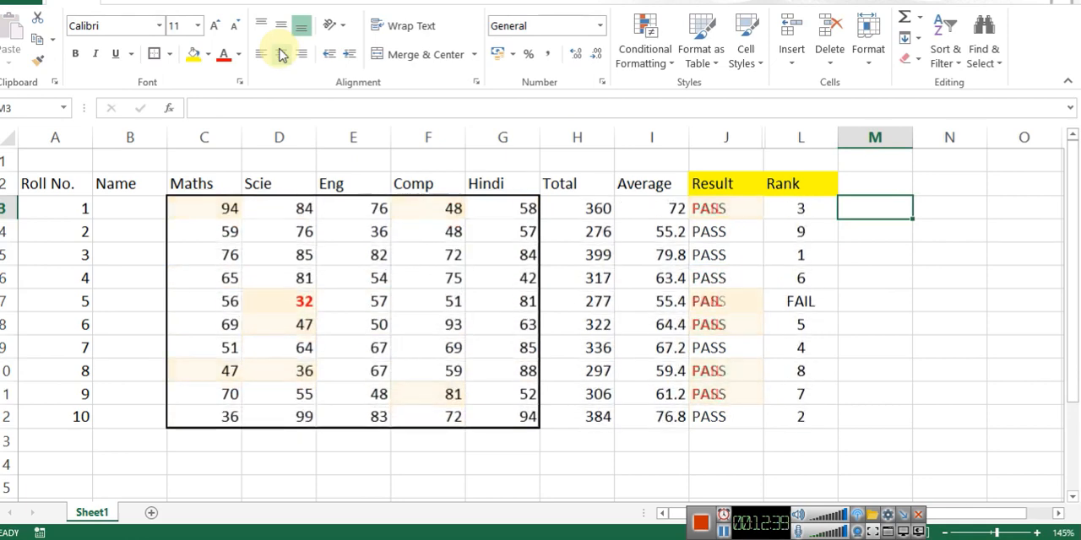
{"action": "key", "text": "F9"}
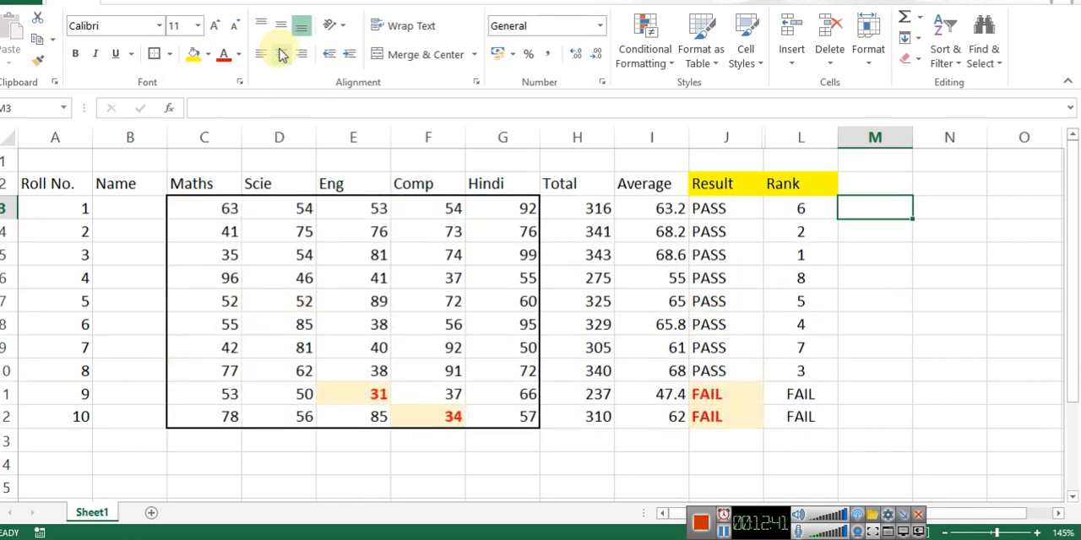
{"action": "key", "text": "F9"}
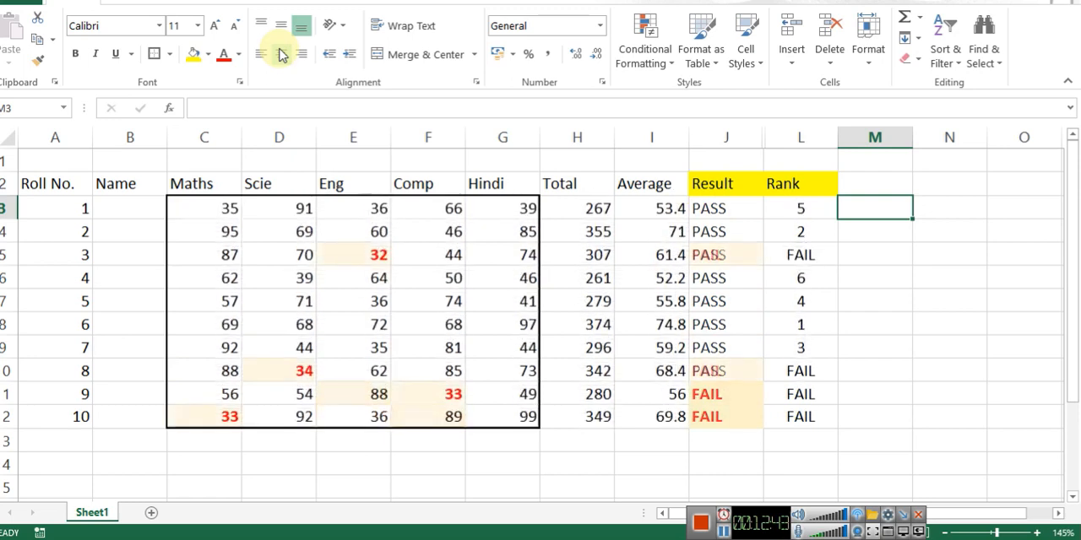
Step: Try hiding the Result column J and centering the header row, and undo both changes
{"action": "key", "text": "Left"}
{"action": "key", "text": "Left"}
{"action": "key", "text": "ctrl+0"}
{"action": "key", "text": "Right"}
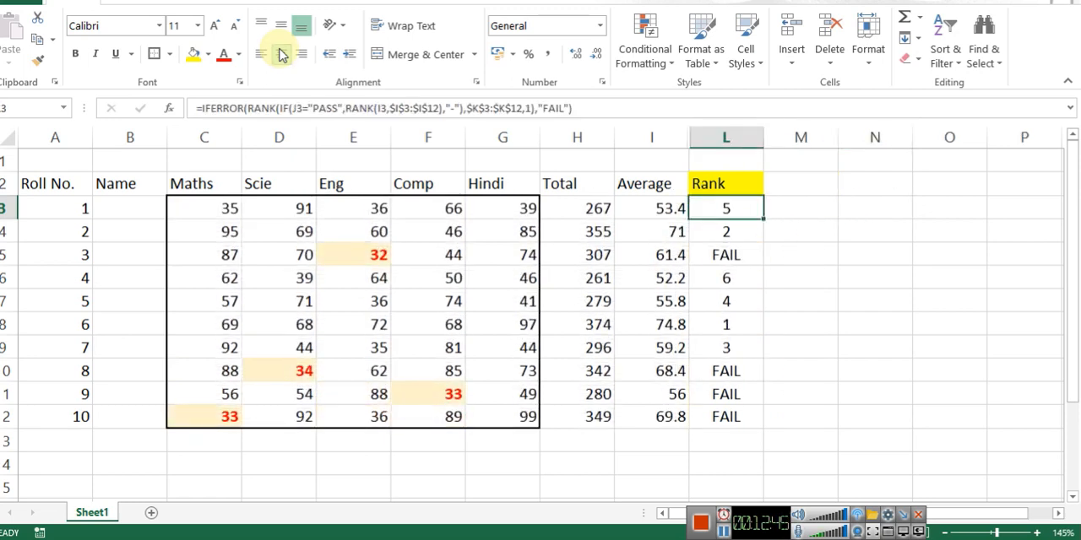
{"action": "key", "text": "Up"}
{"action": "key", "text": "Left"}
{"action": "key", "text": "Home"}
{"action": "key", "text": "ctrl+shift+Right"}
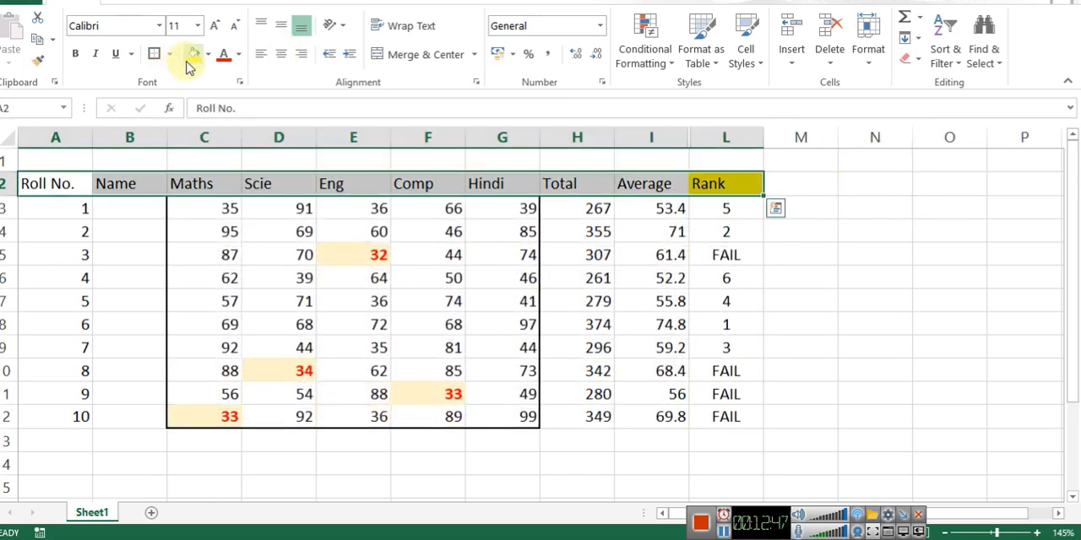
{"action": "left_click", "coordinate": [281, 53]}
{"action": "left_click", "coordinate": [648, 227]}
{"action": "key", "text": "ctrl+z"}
{"action": "key", "text": "ctrl+z"}
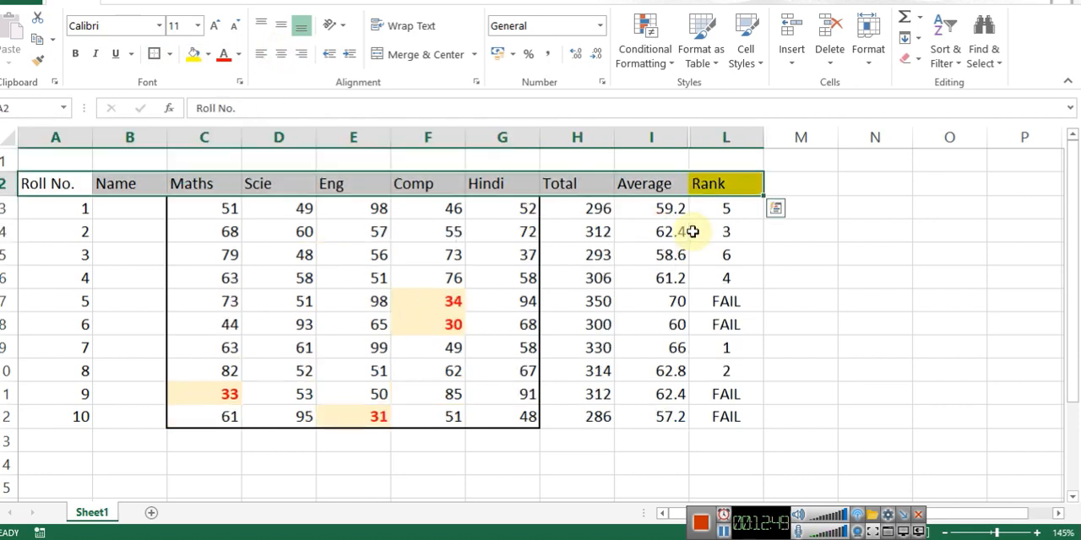
Step: Hide the Result column J and center all headings in row 2 horizontally
{"action": "key", "text": "Up"}
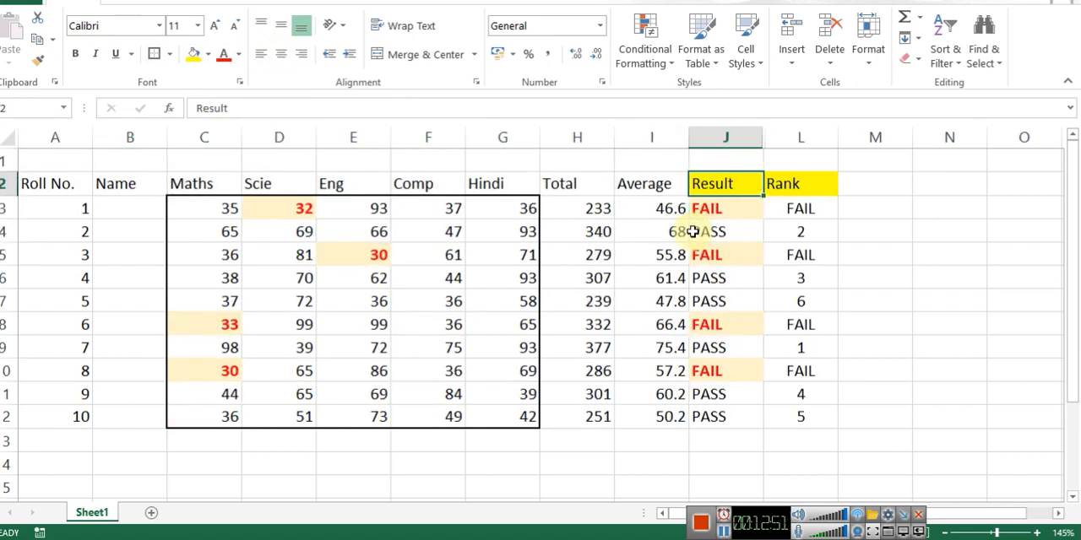
{"action": "key", "text": "ctrl+0"}
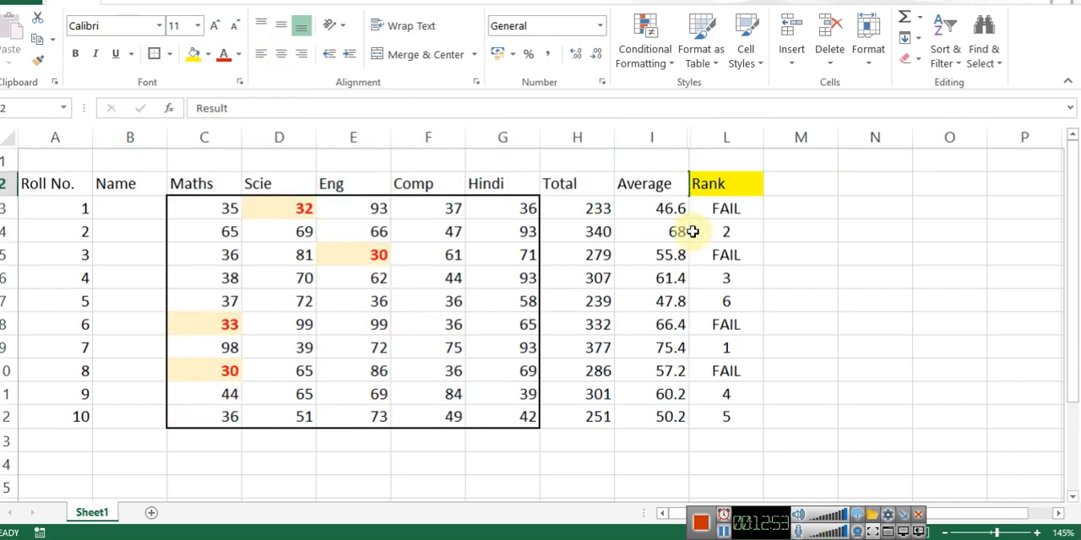
{"action": "key", "text": "Right"}
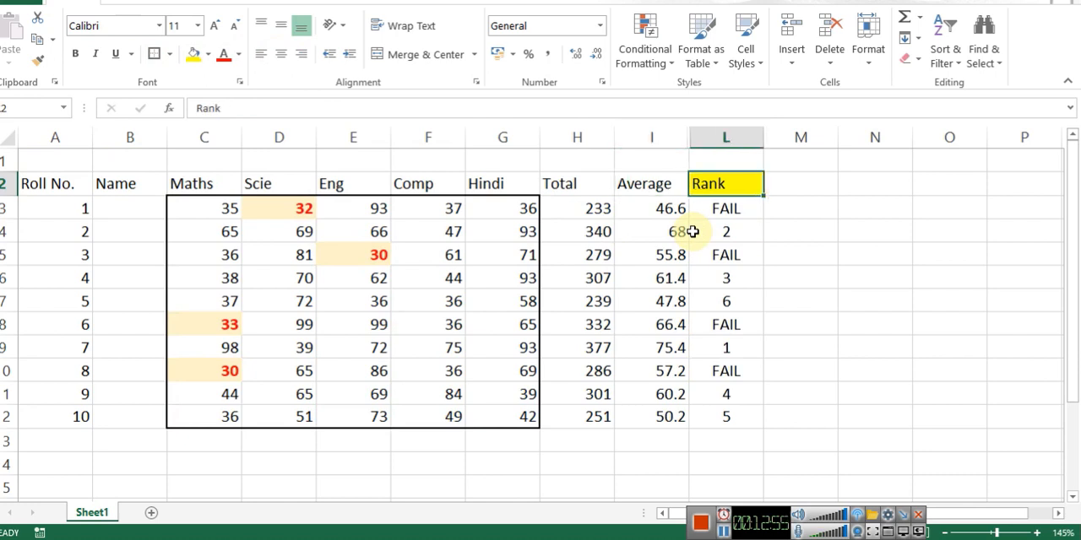
{"action": "key", "text": "Home"}
{"action": "key", "text": "ctrl+shift+Right"}
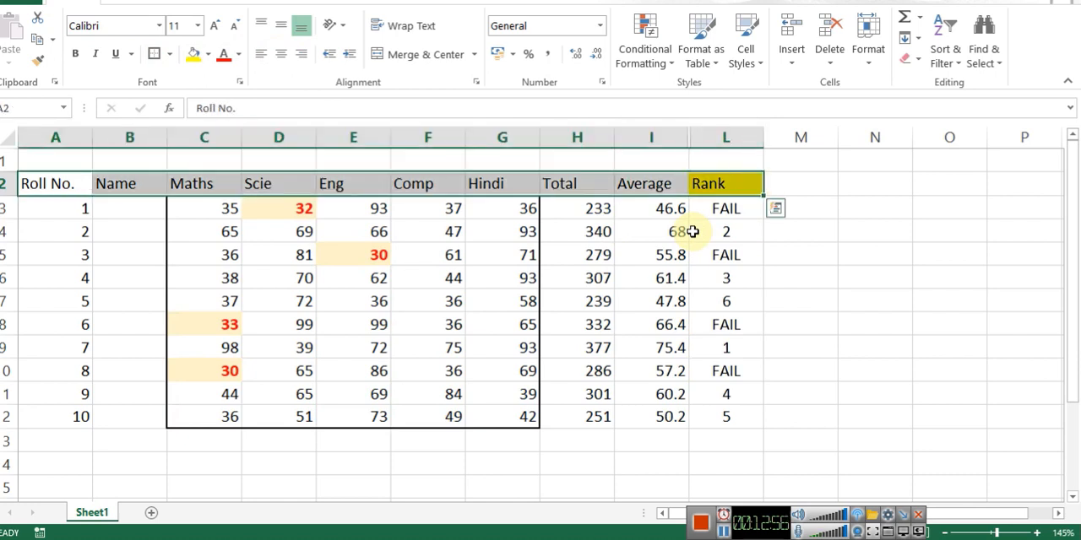
{"action": "left_click", "coordinate": [282, 59]}
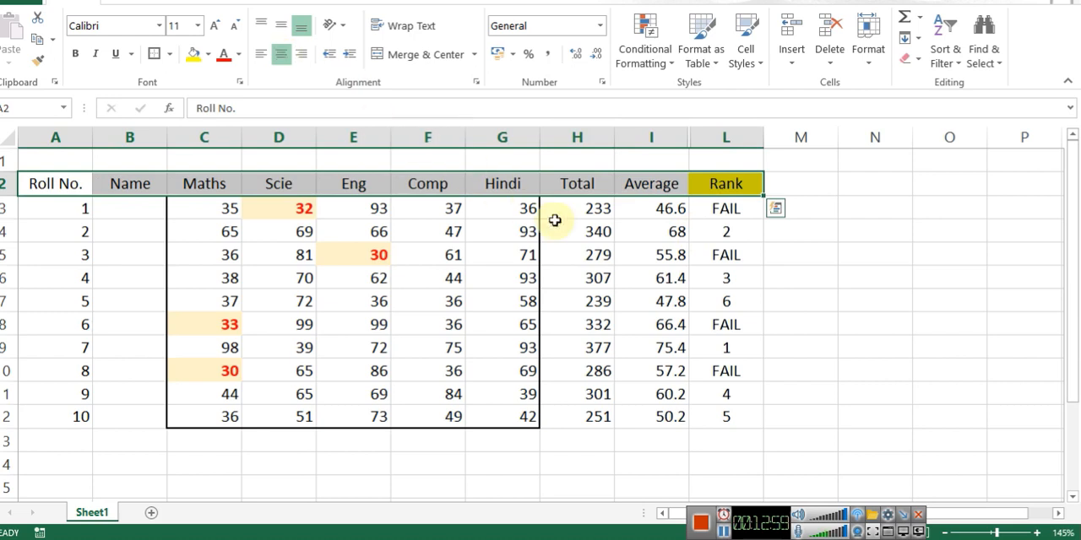
Step: Unhide the Result and first Rank columns J and K between Average and the last Rank column
{"action": "left_click", "coordinate": [668, 211]}
{"action": "key", "text": "Up"}
{"action": "key", "text": "shift+Right"}
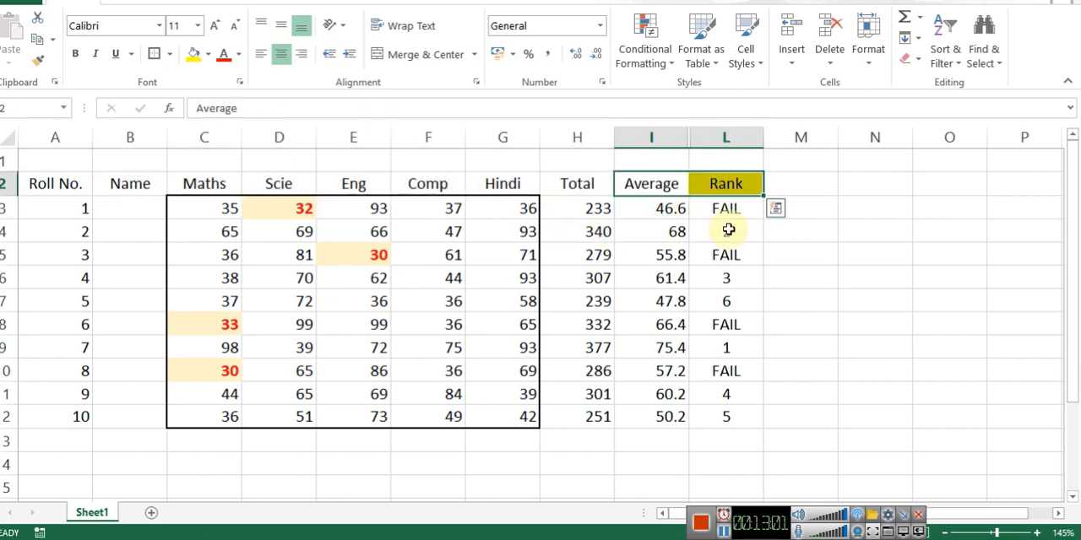
{"action": "key", "text": "alt+o"}
{"action": "key", "text": "c"}
{"action": "key", "text": "u"}
Step: Review the average formula in I3 and the PASS/FAIL formula in J3
{"action": "key", "text": "Down"}
{"action": "key", "text": "F2"}
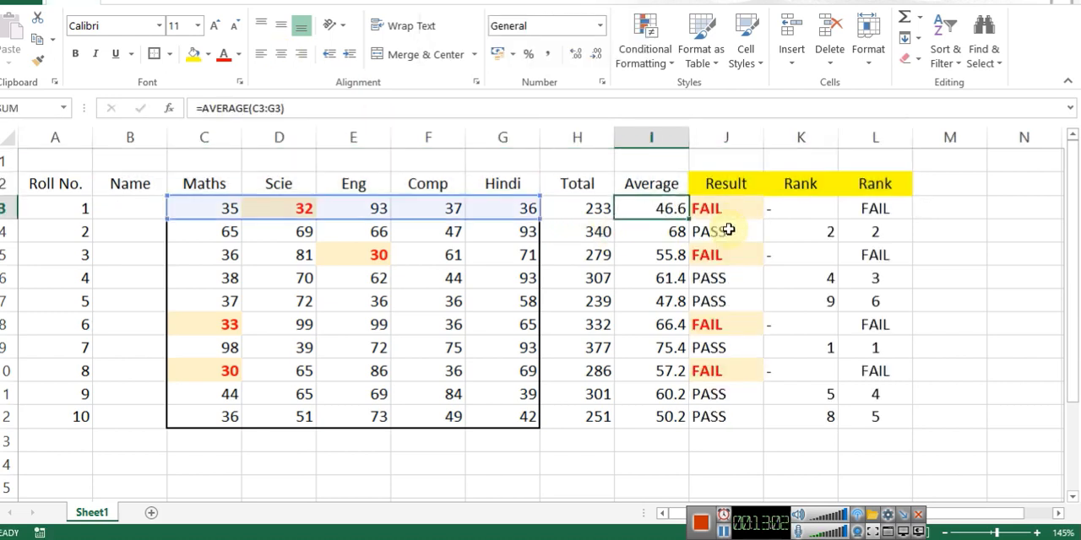
{"action": "key", "text": "Tab"}
{"action": "key", "text": "F2"}
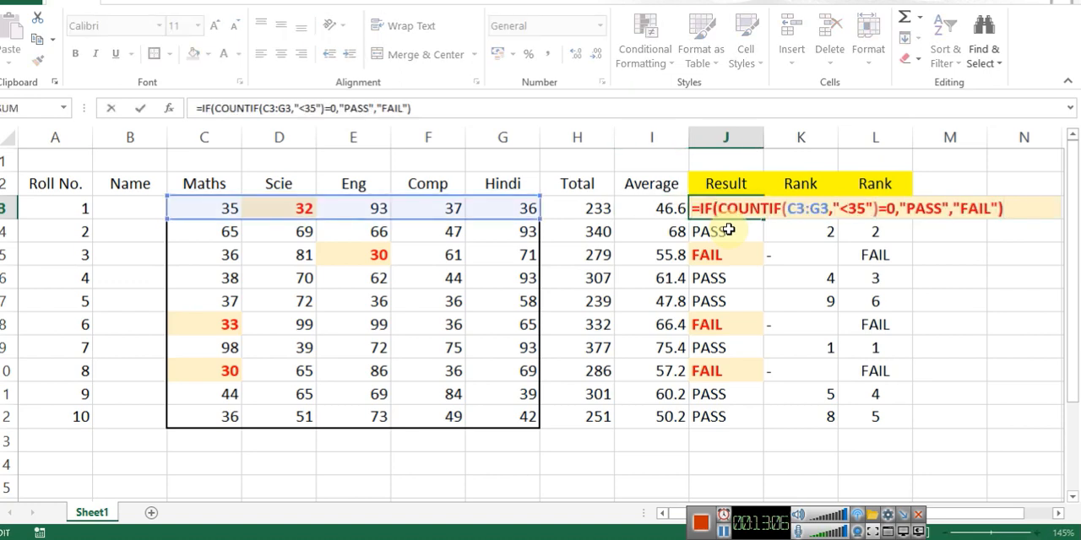
{"action": "key", "text": "Escape"}
Step: Review the first rank formula in K3 and the combined rank formula in L3
{"action": "key", "text": "Tab"}
{"action": "key", "text": "F2"}
{"action": "key", "text": "Escape"}
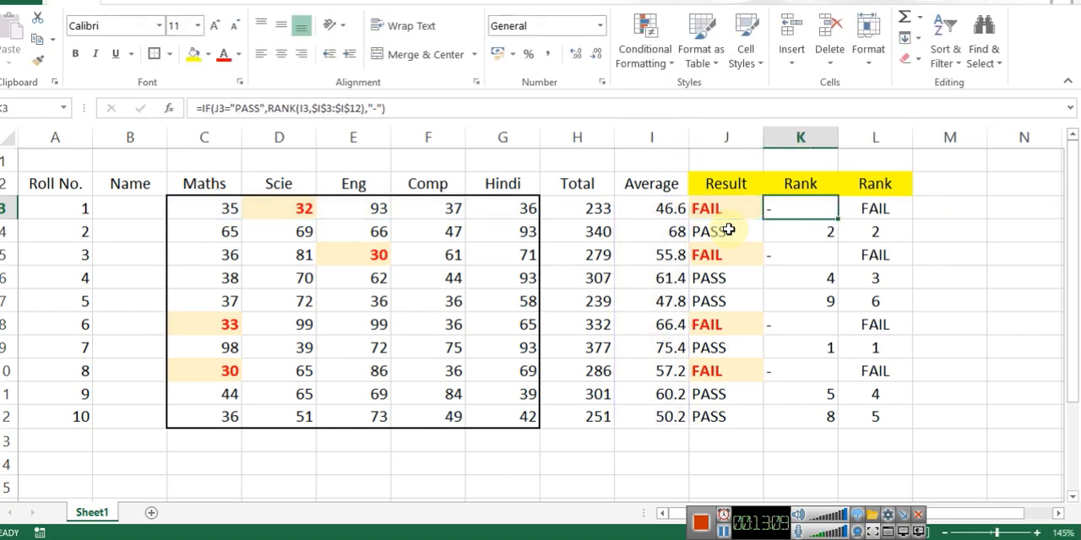
{"action": "key", "text": "ctrl+Down"}
{"action": "key", "text": "ctrl+Up"}
{"action": "key", "text": "Down"}
{"action": "key", "text": "F2"}
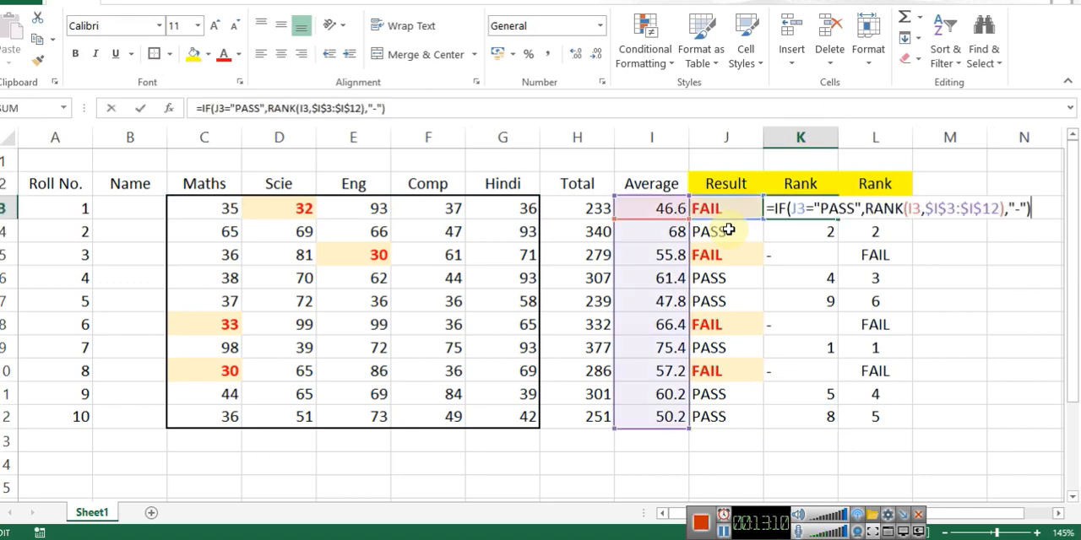
{"action": "key", "text": "Escape"}
{"action": "key", "text": "Tab"}
{"action": "key", "text": "F2"}
{"action": "key", "text": "Escape"}
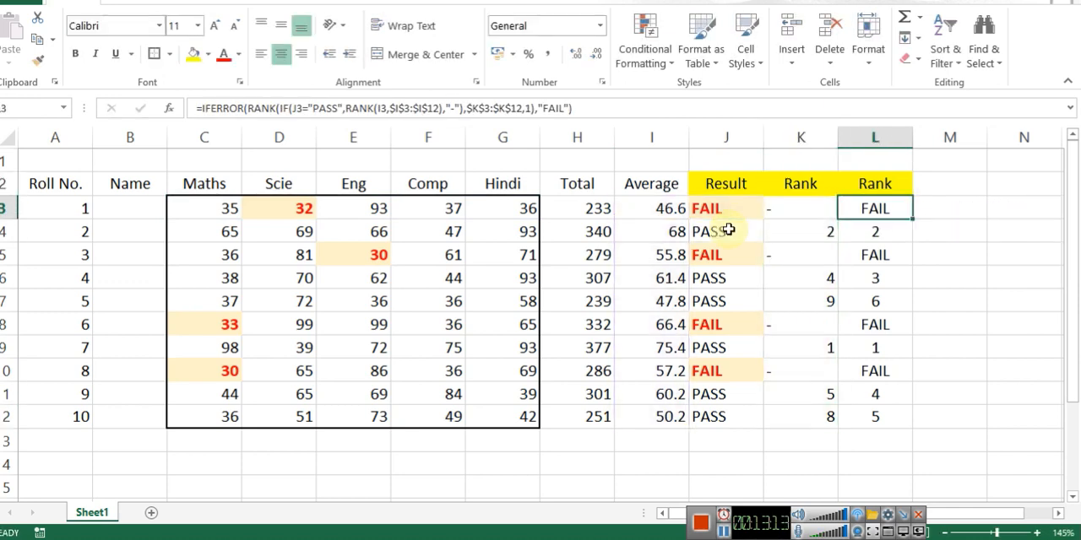
{"action": "key", "text": "Left"}
{"action": "key", "text": "Right"}
{"action": "key", "text": "ctrl+Left"}
{"action": "key", "text": "ctrl+Left"}
{"action": "key", "text": "ctrl+shift+Down"}
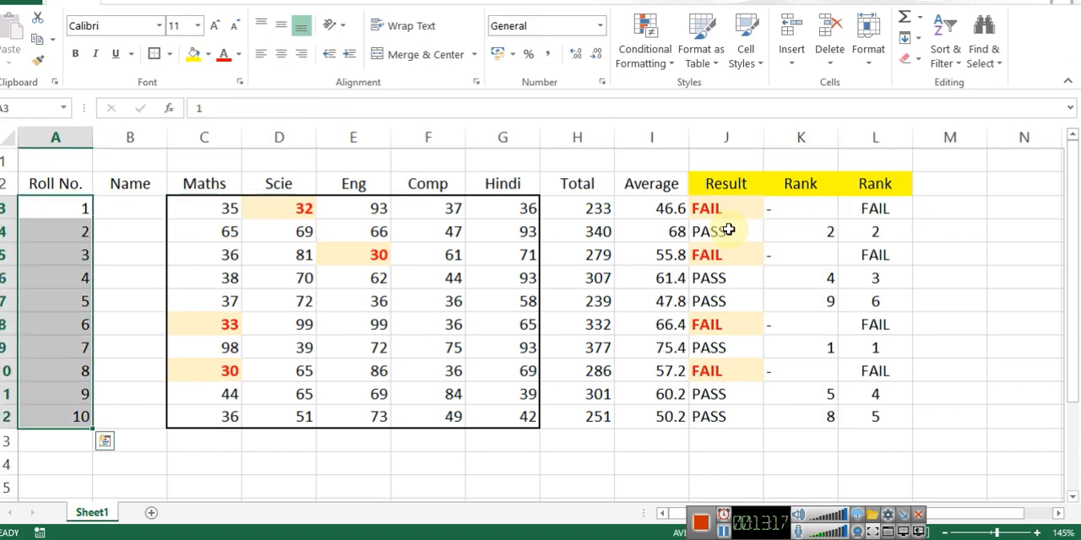
{"action": "left_click", "coordinate": [362, 232]}
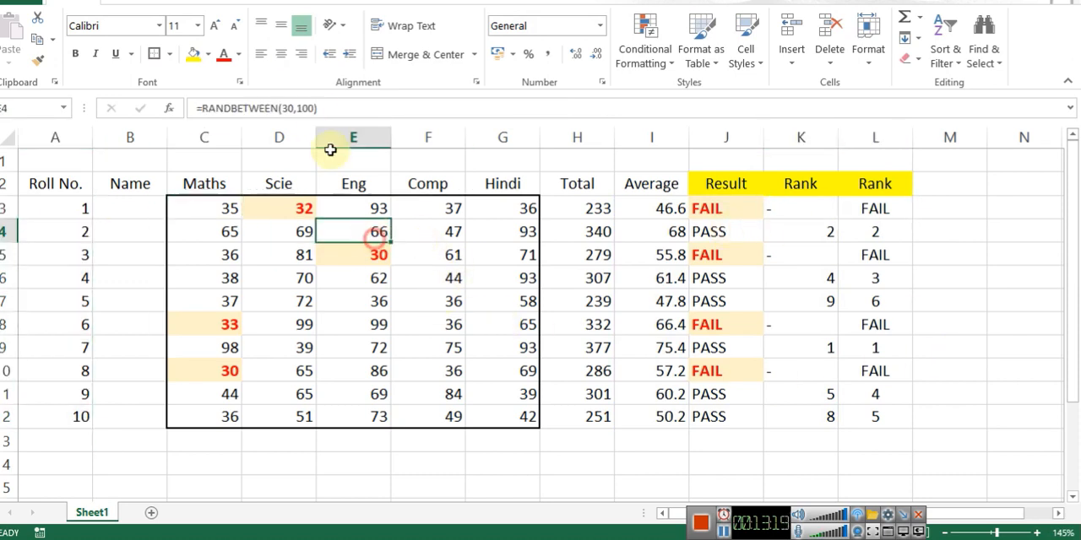